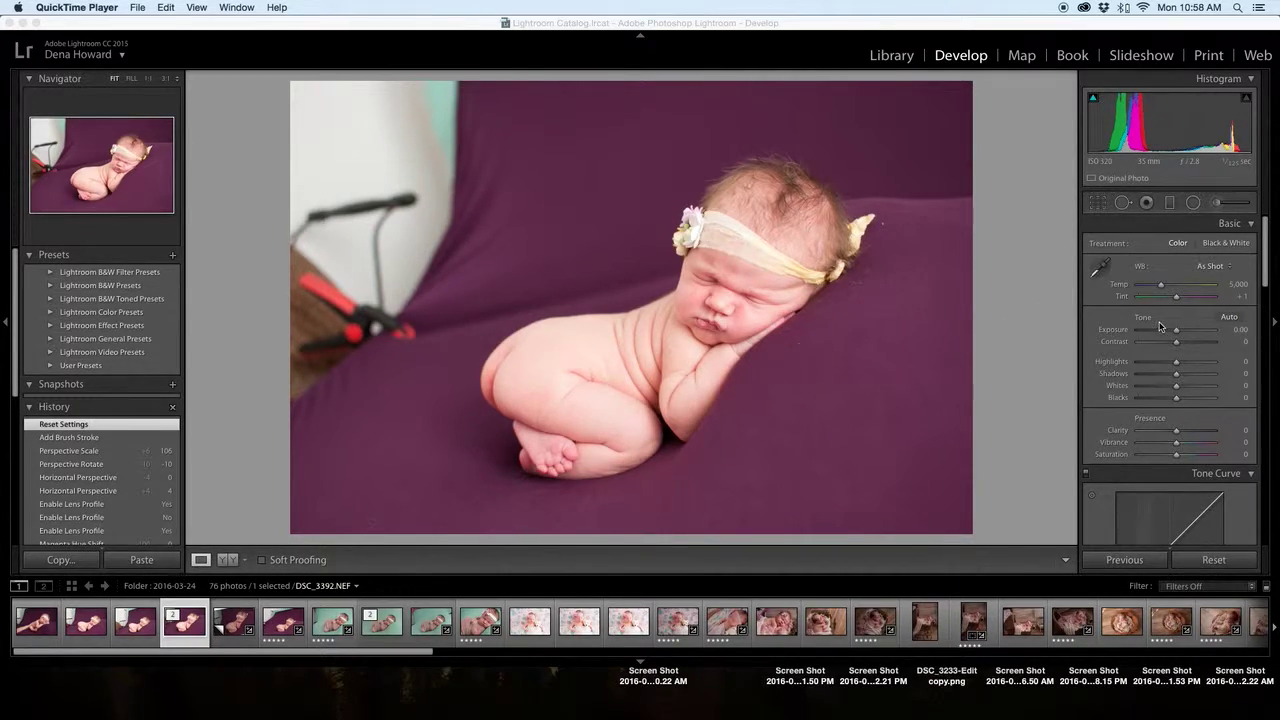
Step: Set exposure to -2.30, contrast to -19, highlights to -26 and vibrance to +35 for the newborn photo
mouse_move(1177, 333)
left_mouse_down()
mouse_move(1159, 334)
mouse_move(1165, 368)
mouse_move(1169, 344)
left_mouse_up()
left_click_drag(1177, 444, 1189, 446)
Step: Lower the photo's orange saturation to -6 and red saturation to -5, keeping the orange hue at 0
scroll(1188, 400, "down", 10)
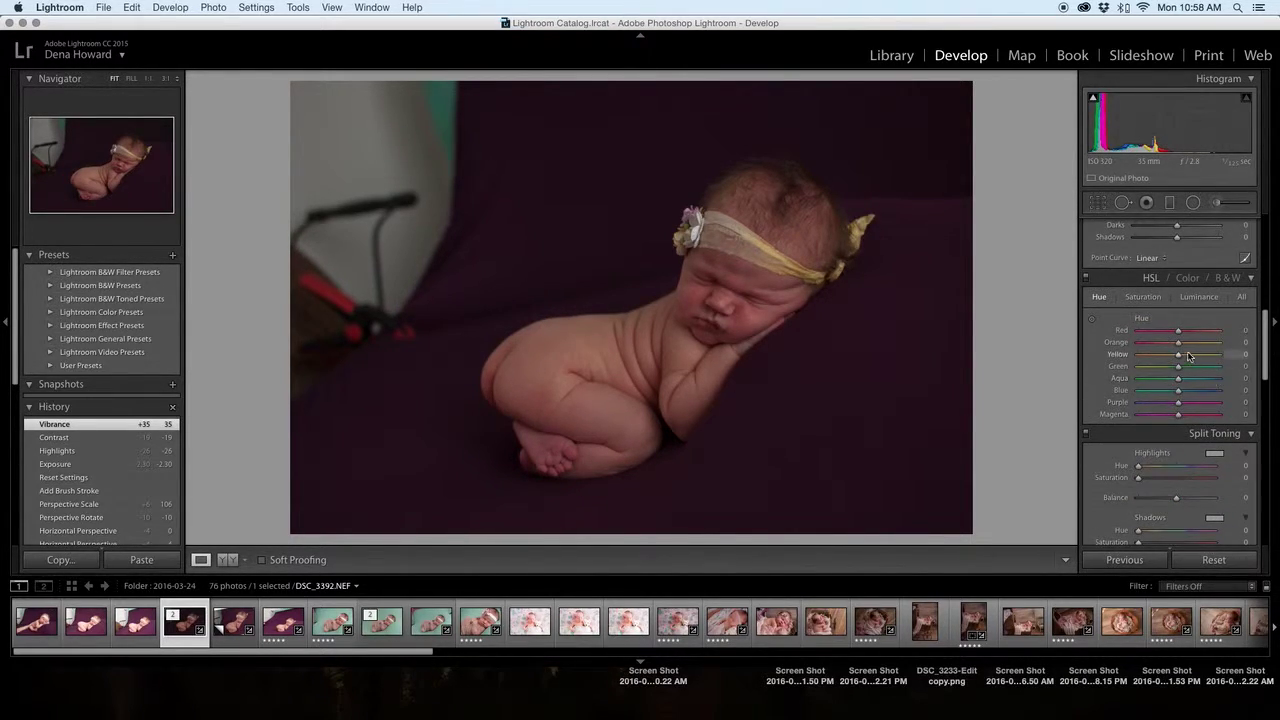
left_click_drag(1177, 346, 1177, 346)
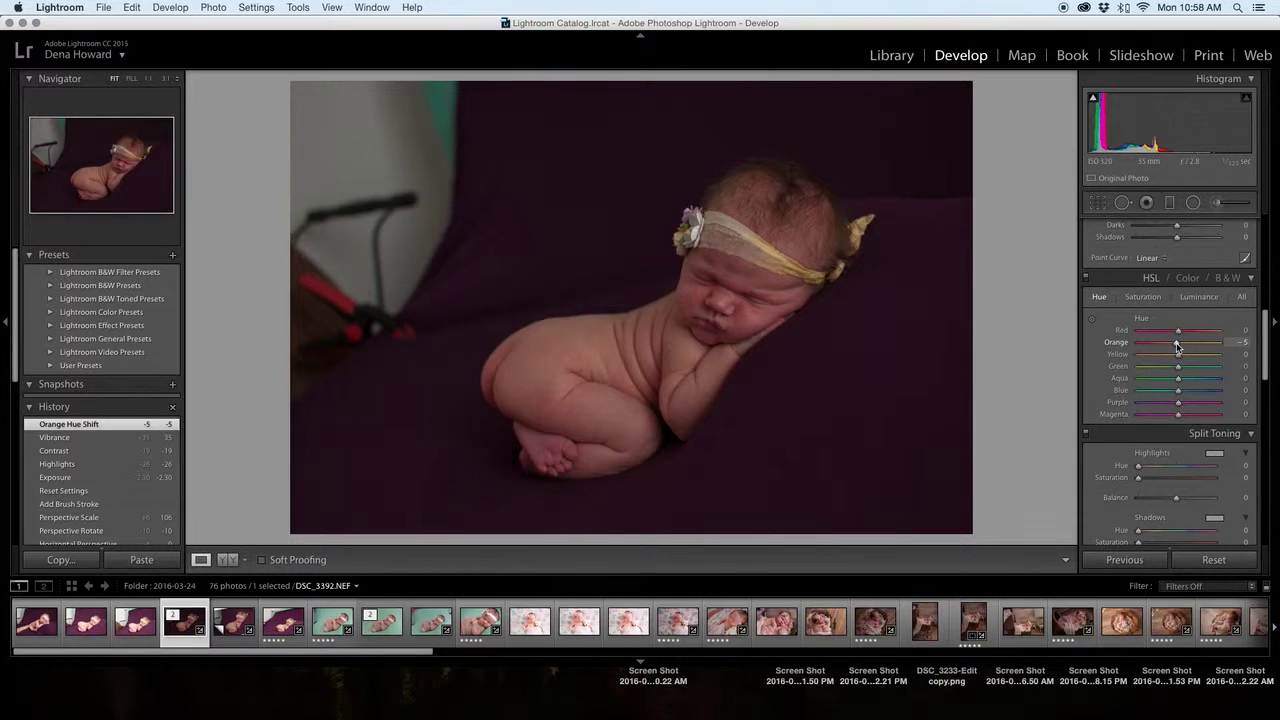
double_click(1119, 343)
left_click(1134, 298)
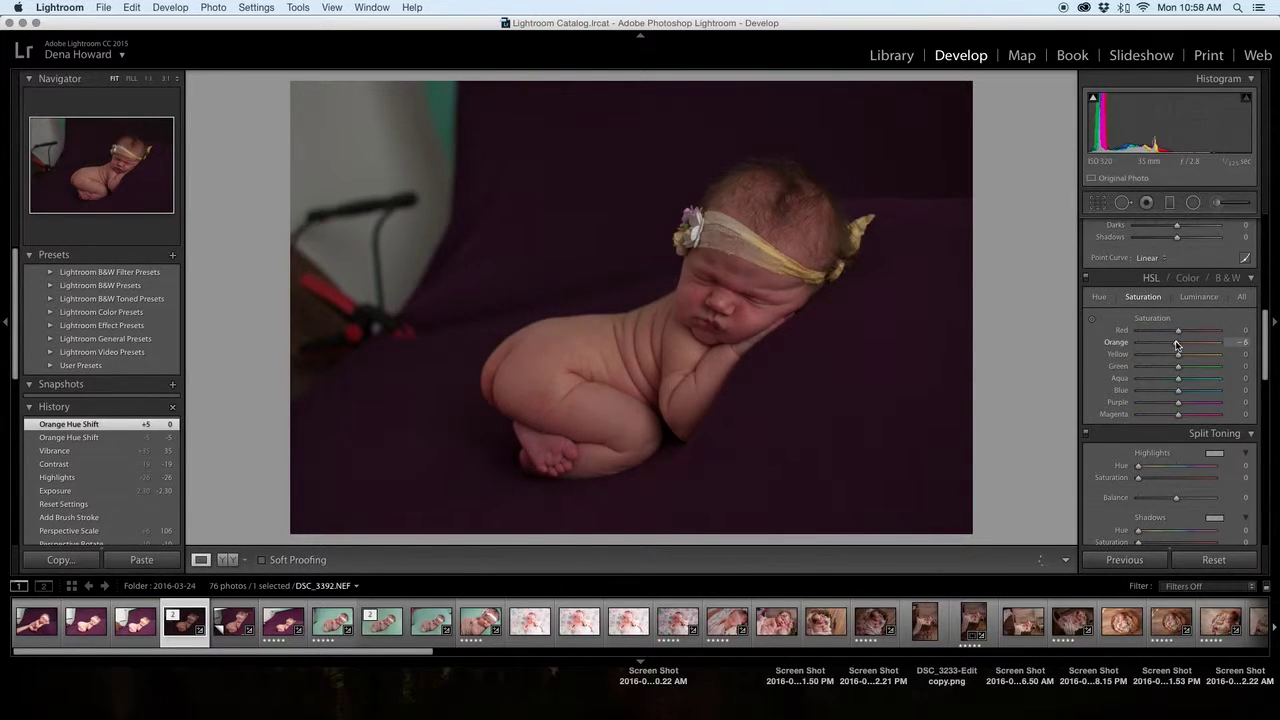
left_click_drag(1177, 345, 1177, 334)
Step: Enable profile corrections in the photo's basic lens corrections
scroll(1177, 334, "down", 10)
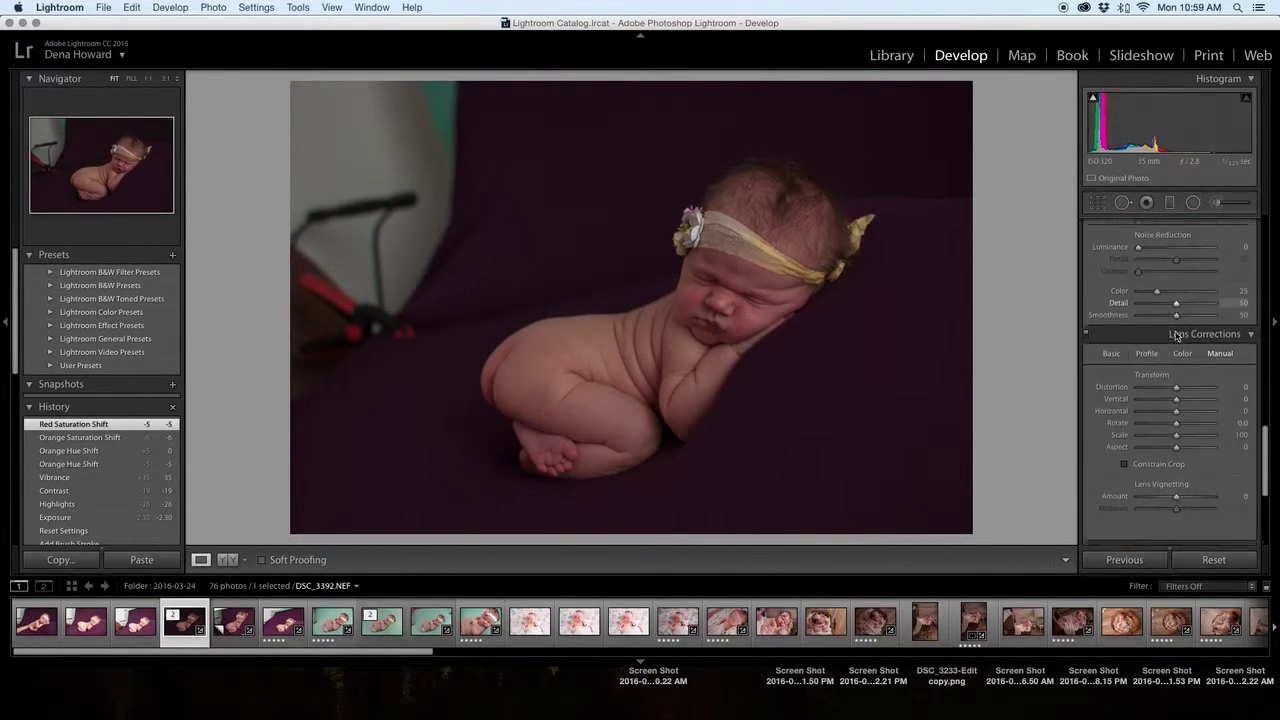
scroll(1177, 334, "down", 3)
left_click(1111, 261)
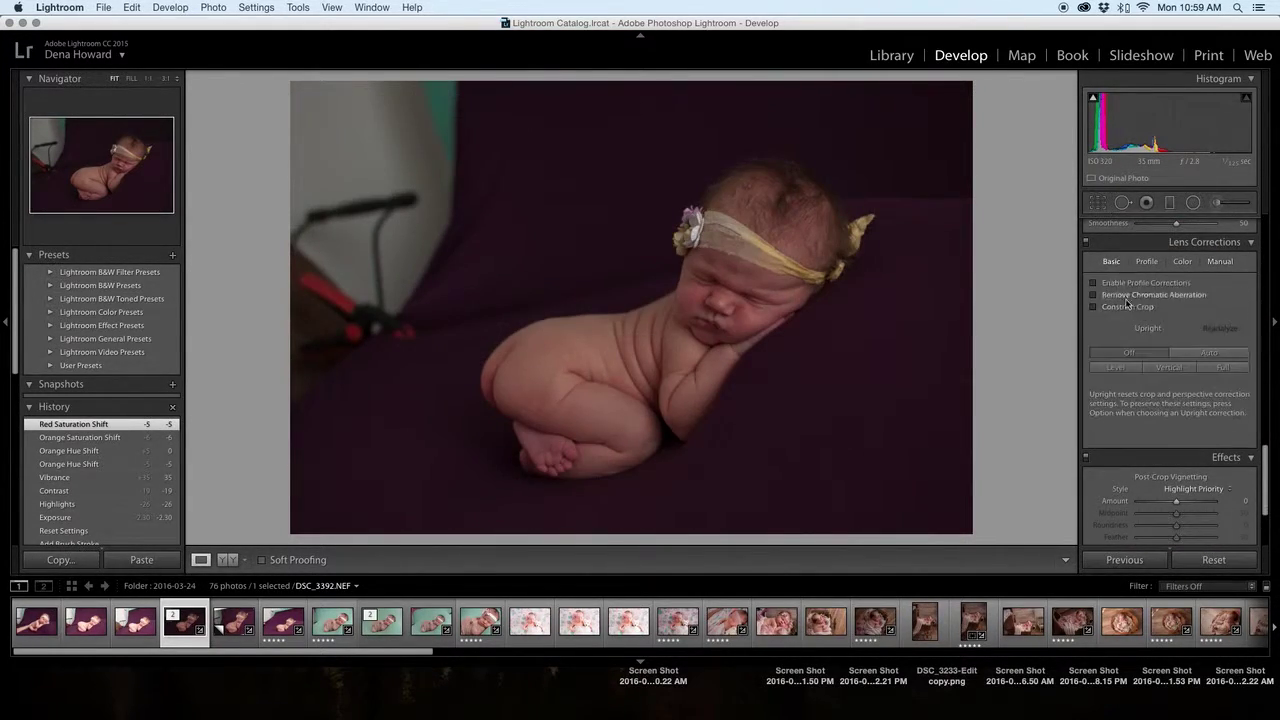
left_click(1127, 288)
Step: Brush a local adjustment over the baby's face with exposure 0.50, contrast -20 and shadows 20
scroll(1165, 364, "up", 4)
scroll(1164, 364, "up", 5)
left_click(1215, 202)
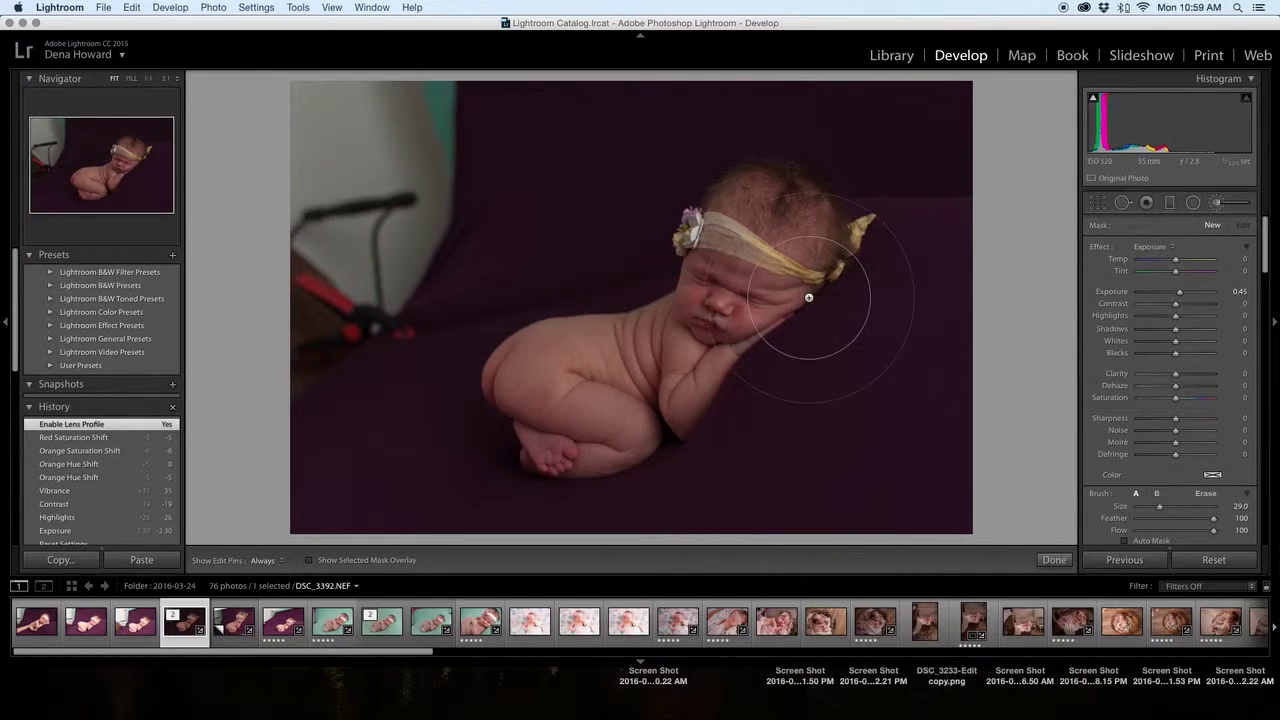
key("h")
mouse_move(728, 294)
left_mouse_down()
mouse_move(795, 339)
mouse_move(757, 342)
mouse_move(712, 303)
mouse_move(803, 339)
left_mouse_up()
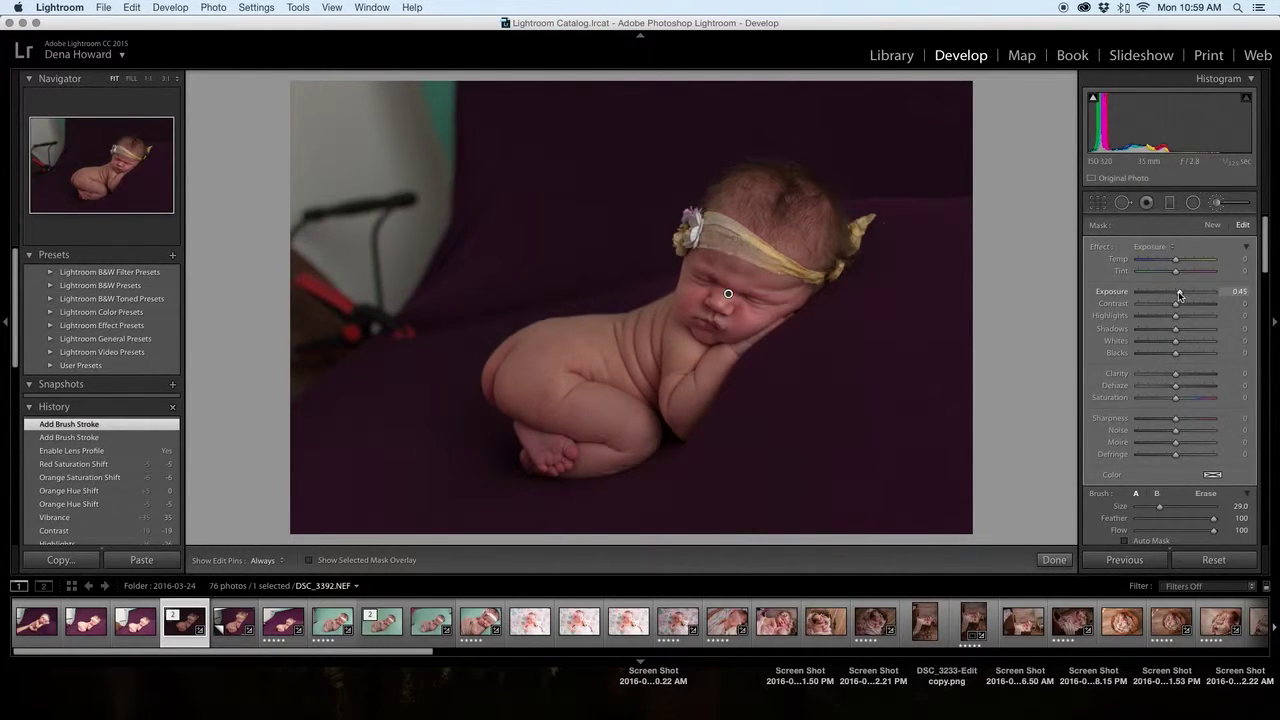
mouse_move(1181, 296)
left_mouse_down()
mouse_move(1183, 332)
mouse_move(1168, 307)
left_mouse_up()
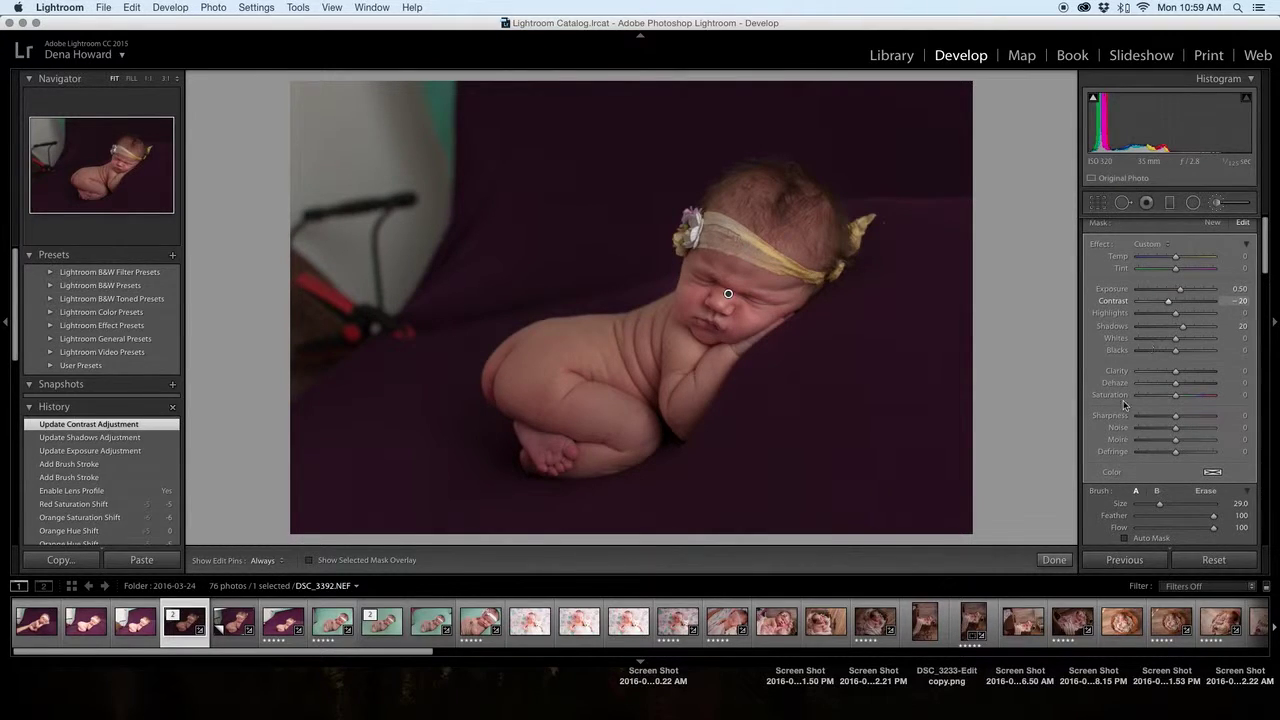
left_click(1054, 559)
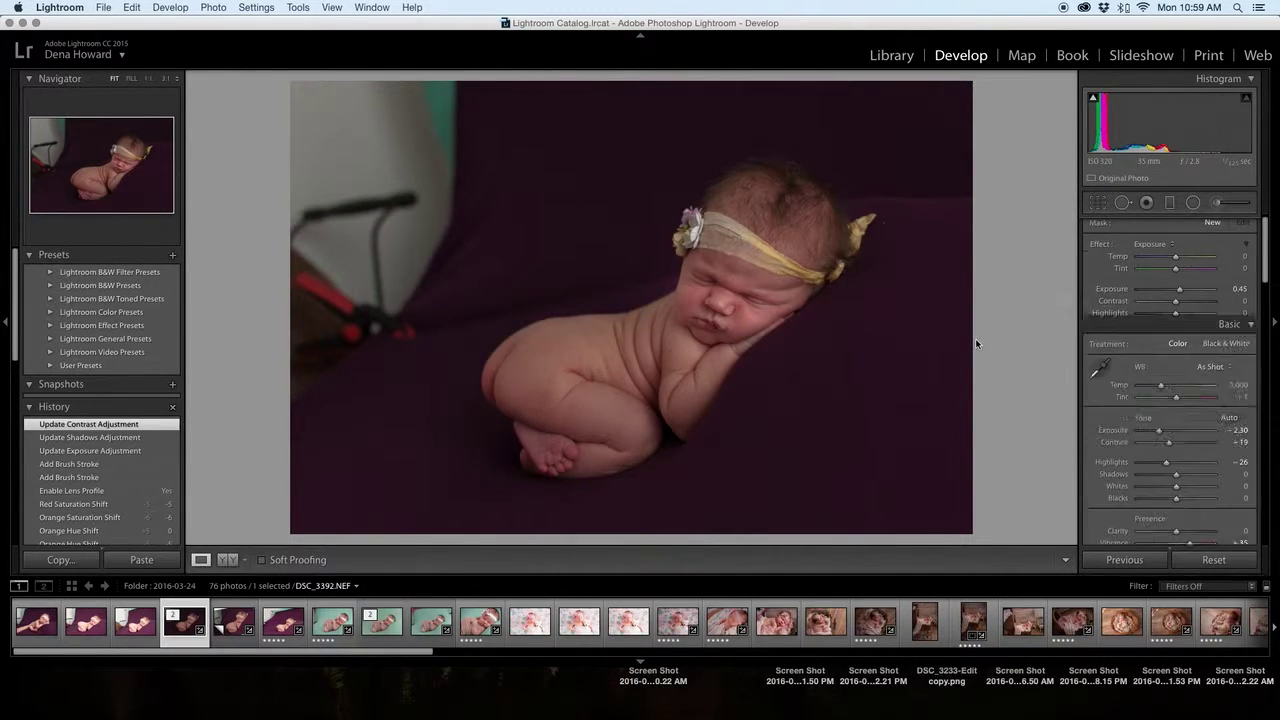
Step: Check the baby's face at full magnification, and open the photo for editing in Photoshop
left_click(778, 330)
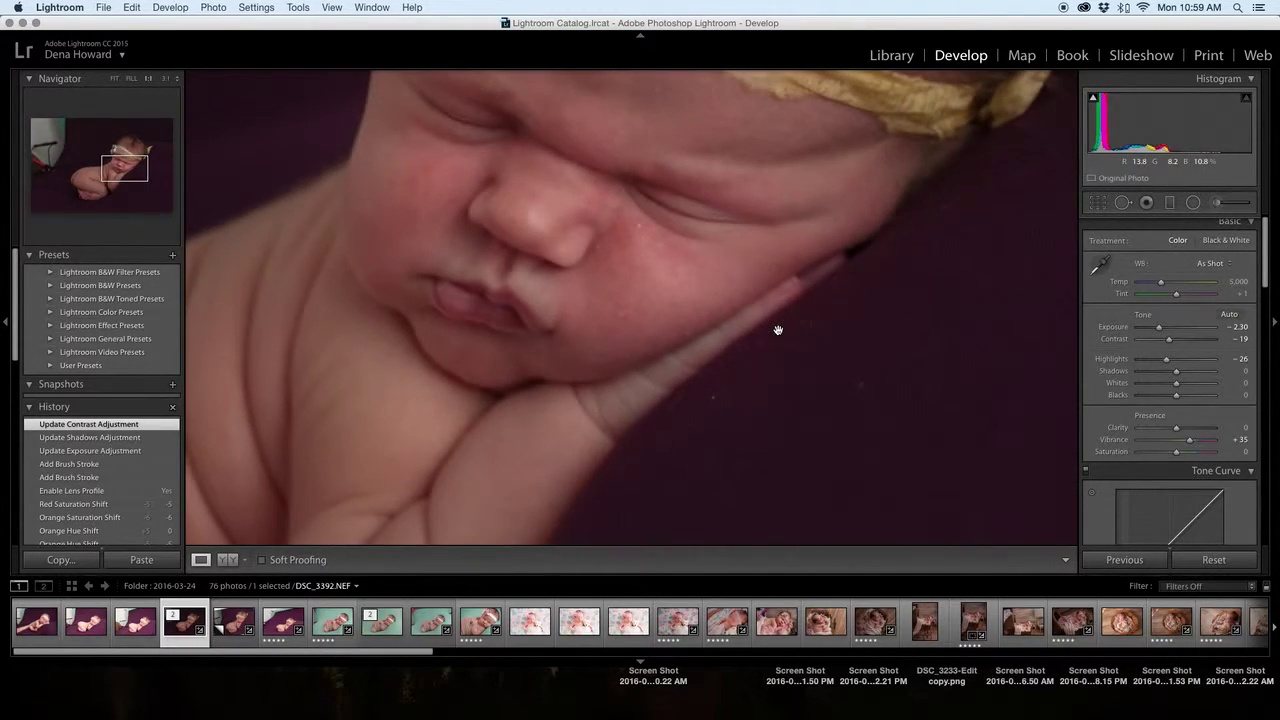
left_click(778, 330)
right_click(779, 329)
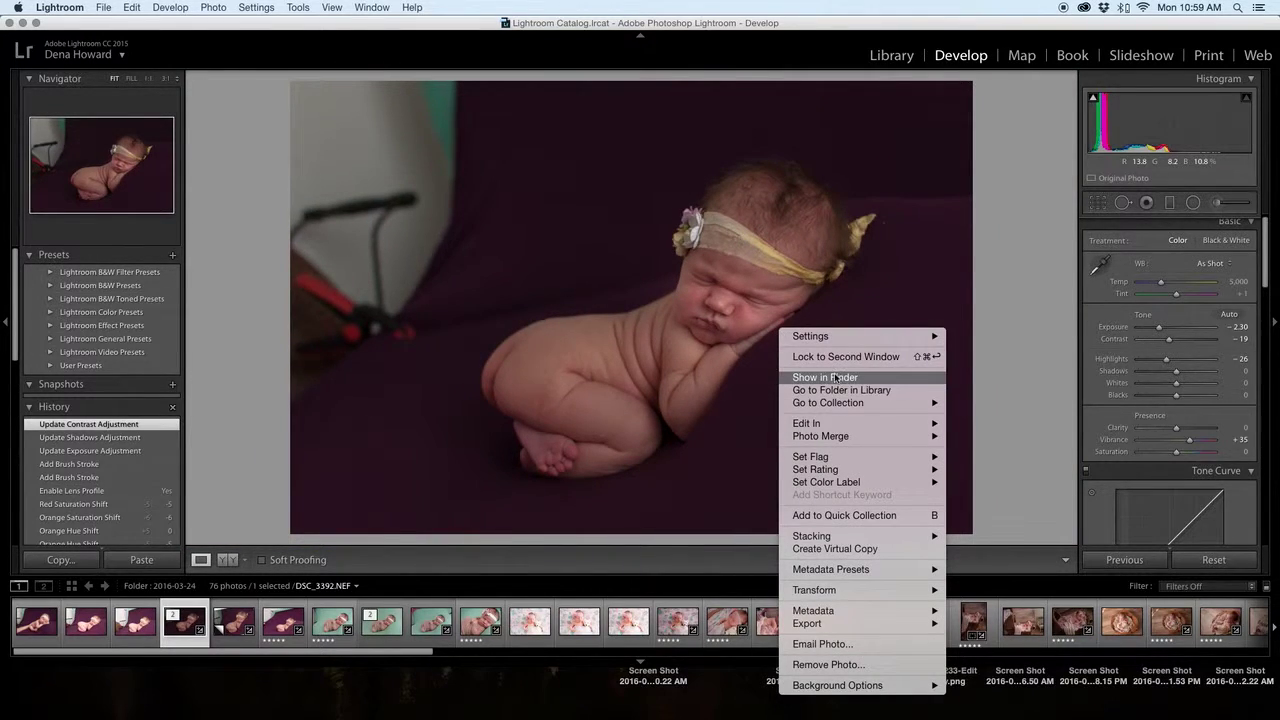
mouse_move(840, 423)
left_click(995, 427)
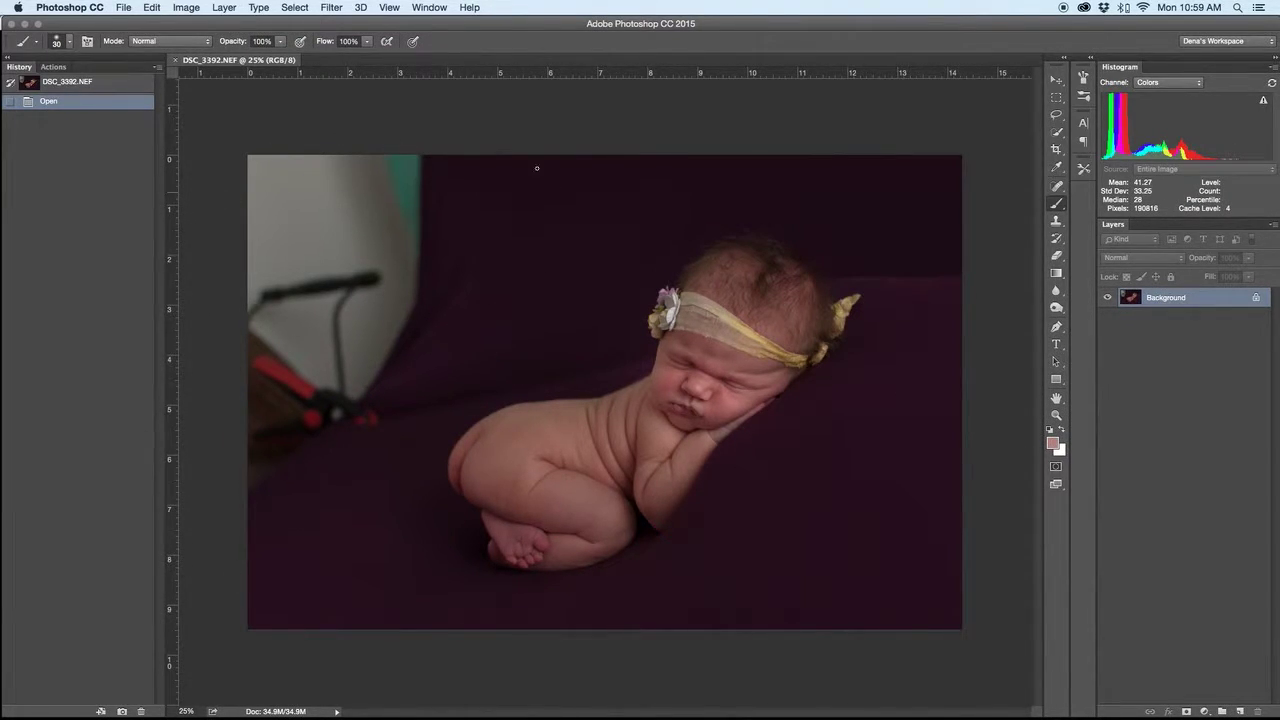
Step: On a new layer, paint sampled dark purple from the backdrop over the wall and stand with a 1600 px brush
left_click(1239, 711)
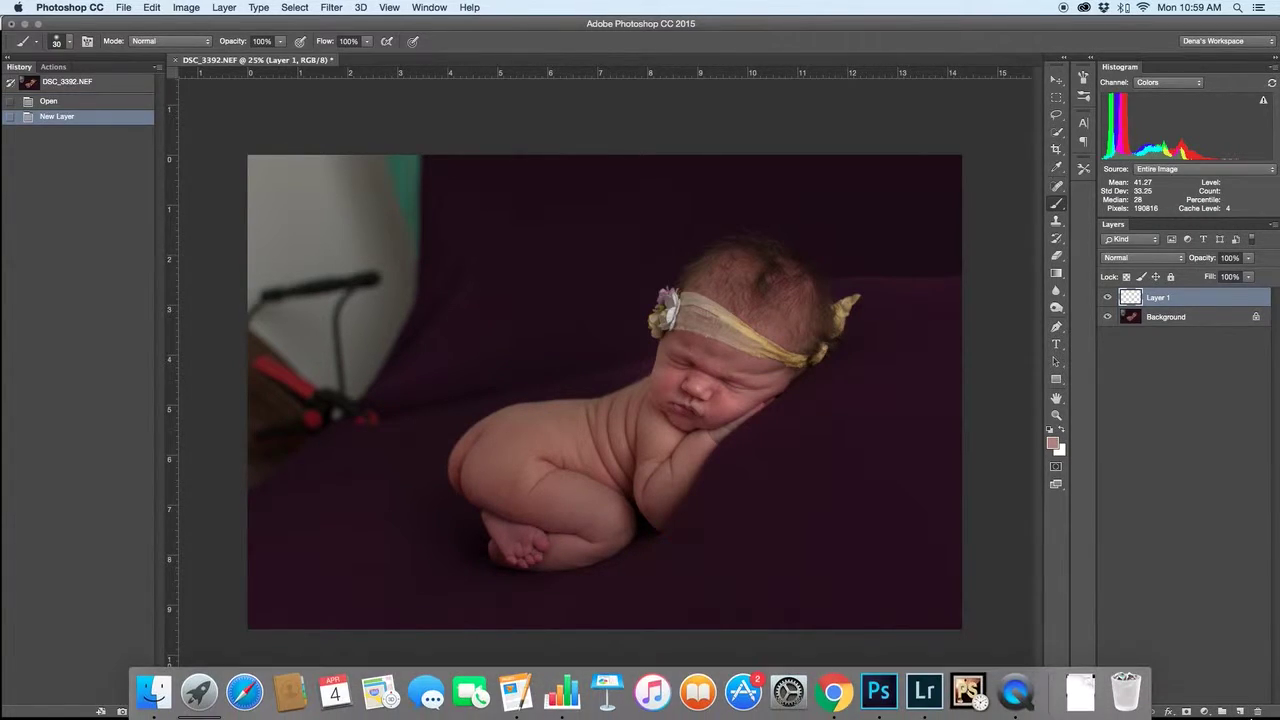
left_click(466, 187, "alt")
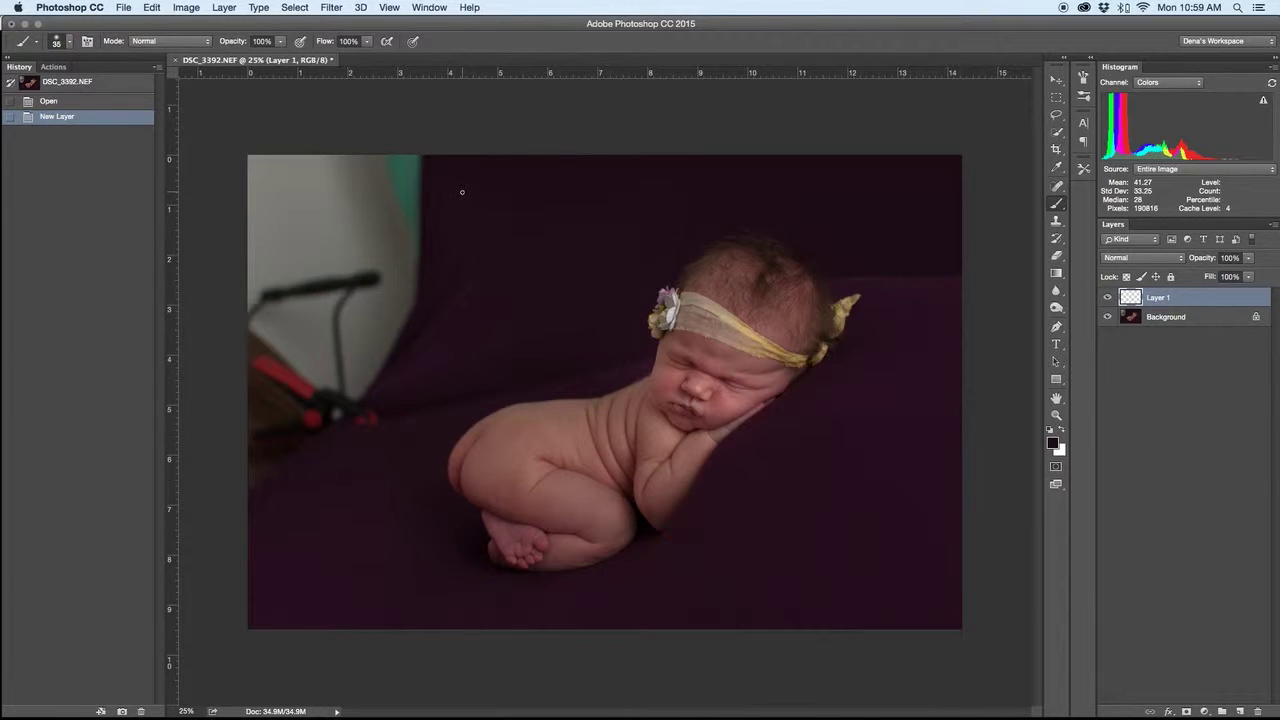
key("bracketright")
key("bracketright")
key("bracketright")
key("bracketright")
key("bracketright")
key("bracketright")
key("bracketright")
key("bracketright")
key("bracketright")
key("bracketright")
key("bracketright")
key("bracketright")
key("bracketright")
key("bracketright")
key("bracketright")
key("bracketright")
key("bracketright")
key("bracketright")
key("bracketright")
key("bracketright")
mouse_move(406, 186)
left_mouse_down()
mouse_move(352, 197)
mouse_move(274, 209)
mouse_move(260, 188)
mouse_move(358, 171)
left_mouse_up()
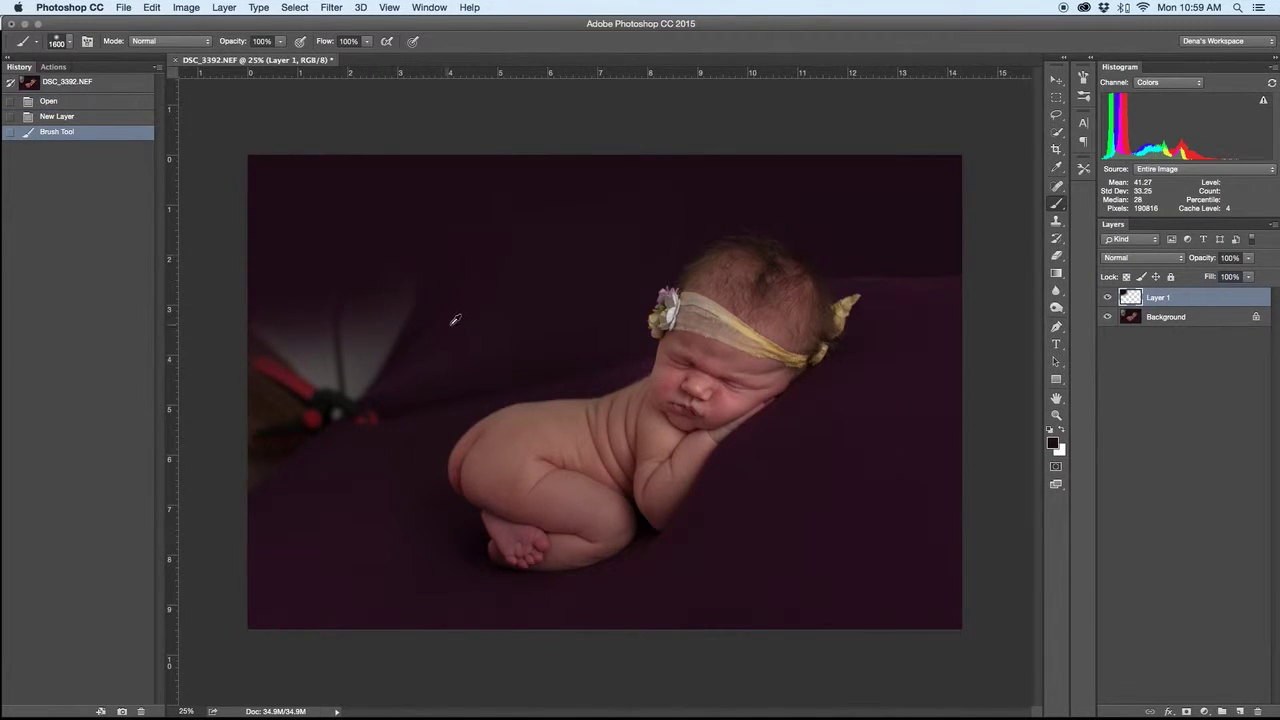
left_click_drag(343, 329, 114, 371)
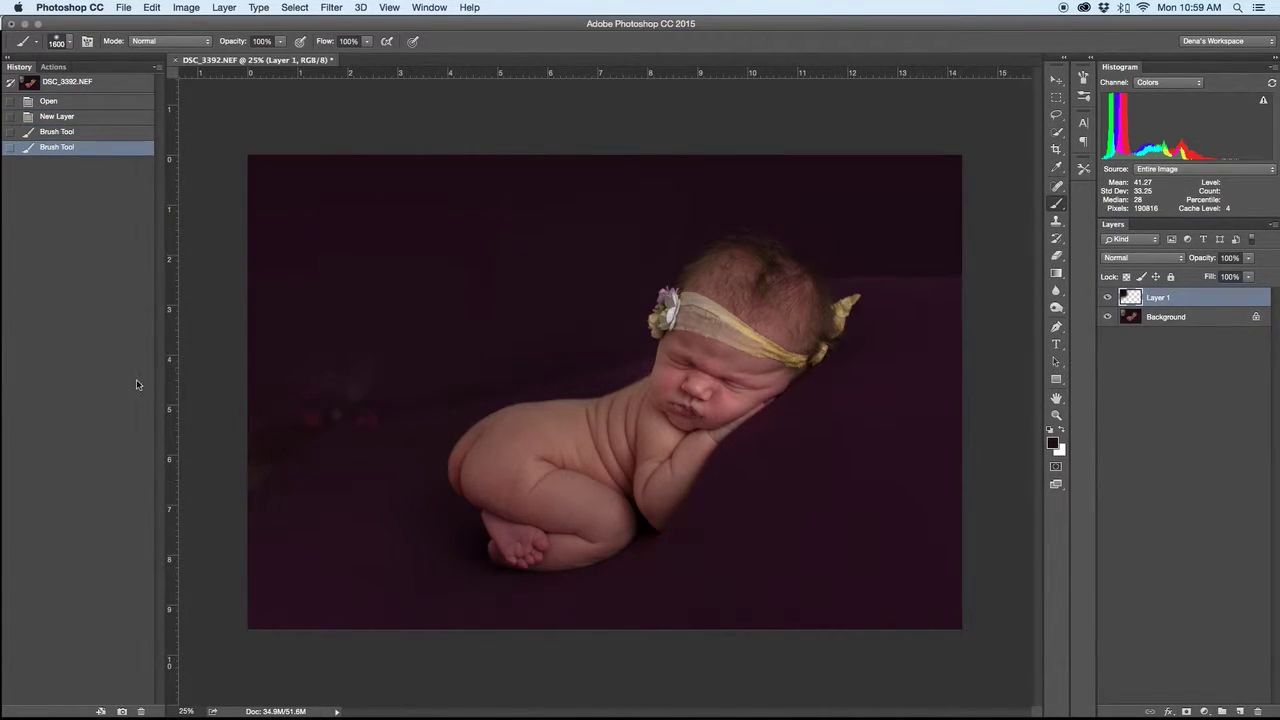
mouse_move(417, 388)
left_mouse_down()
mouse_move(223, 471)
mouse_move(123, 435)
left_mouse_up()
left_click_drag(322, 505, 247, 534)
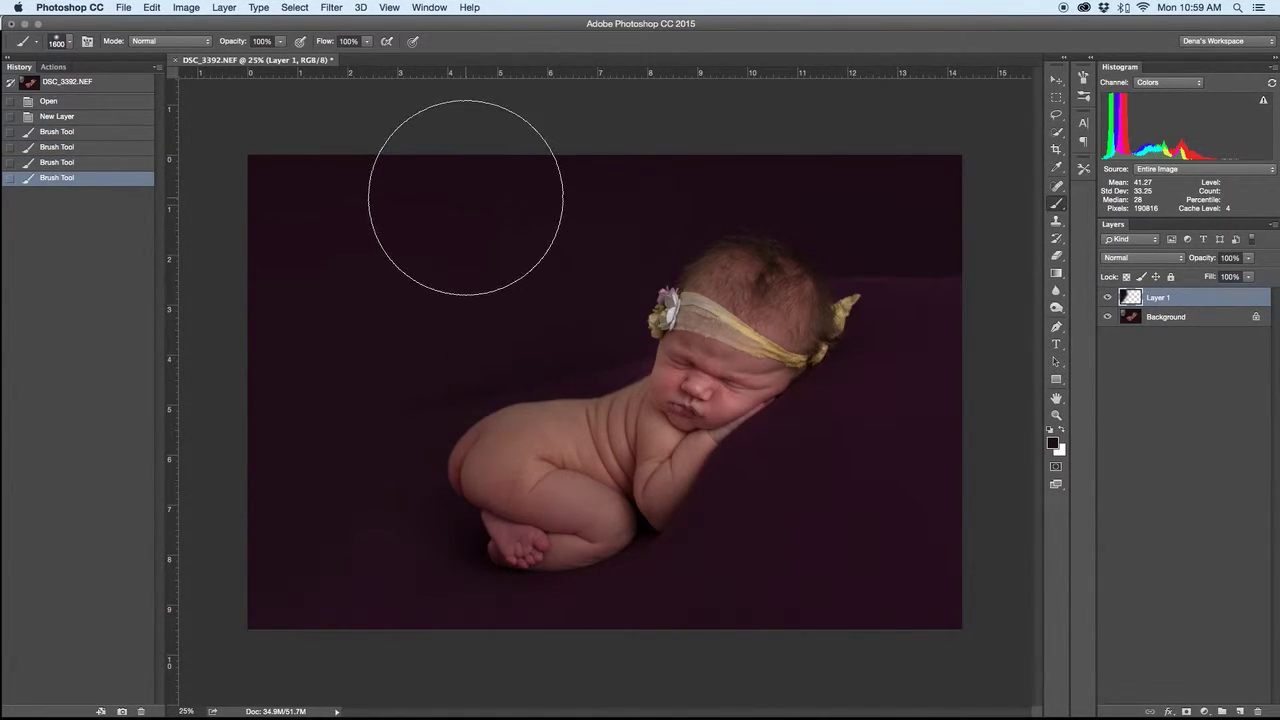
Step: Paint the backdrop just above the baby's back with a 400 px brush in the same dark purple
key("bracketleft")
key("bracketleft")
key("bracketleft")
key("bracketleft")
key("bracketleft")
key("bracketleft")
key("bracketleft")
key("bracketleft")
key("bracketleft")
key("bracketleft")
key("bracketleft")
key("bracketleft")
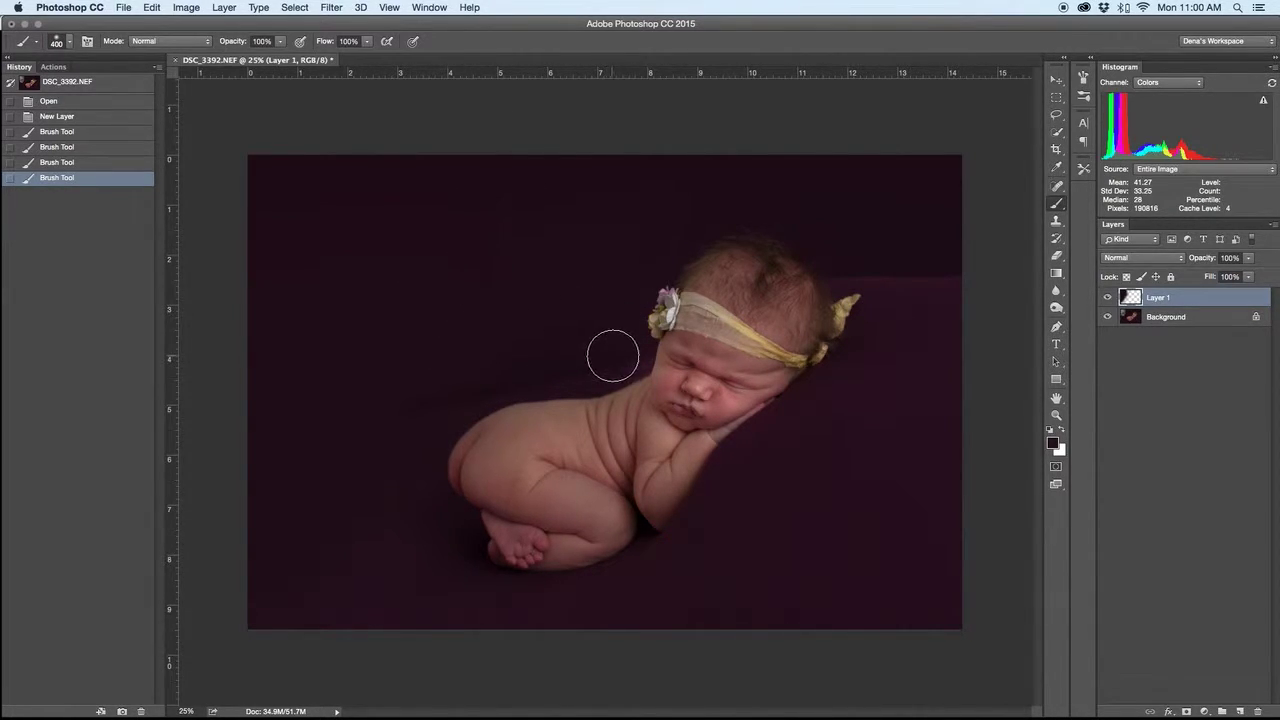
mouse_move(585, 359)
left_mouse_down()
mouse_move(491, 374)
mouse_move(411, 411)
mouse_move(481, 364)
left_mouse_up()
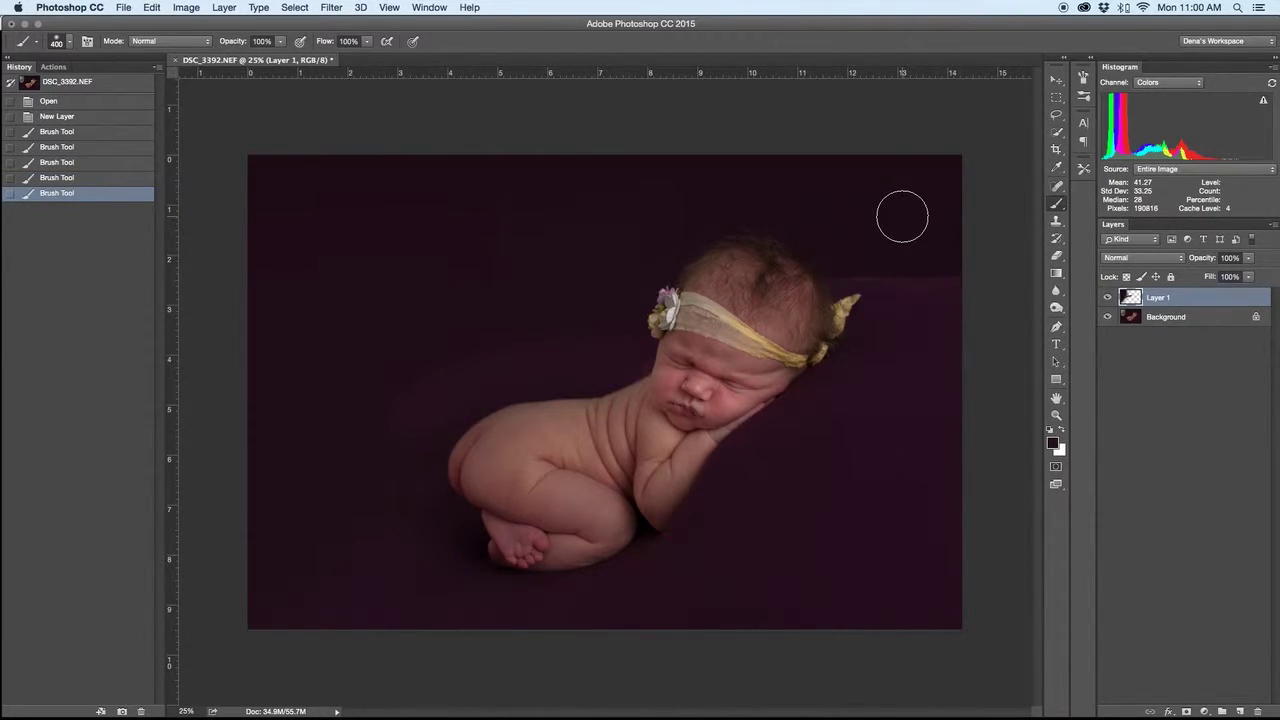
Step: Blend the upper part of the backdrop with a 1200 px brush at 50% opacity
key("bracketright")
key("bracketright")
key("bracketright")
key("bracketright")
key("bracketright")
key("bracketright")
key("bracketright")
key("bracketright")
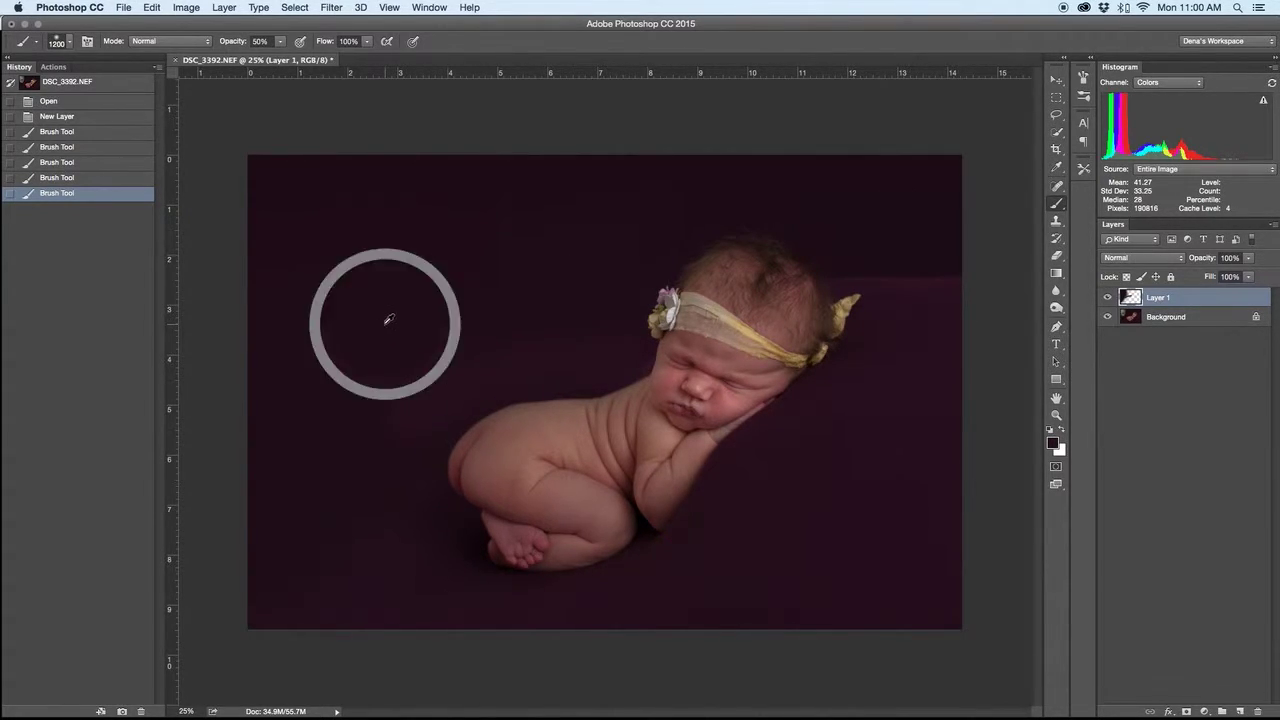
left_click_drag(393, 190, 646, 106)
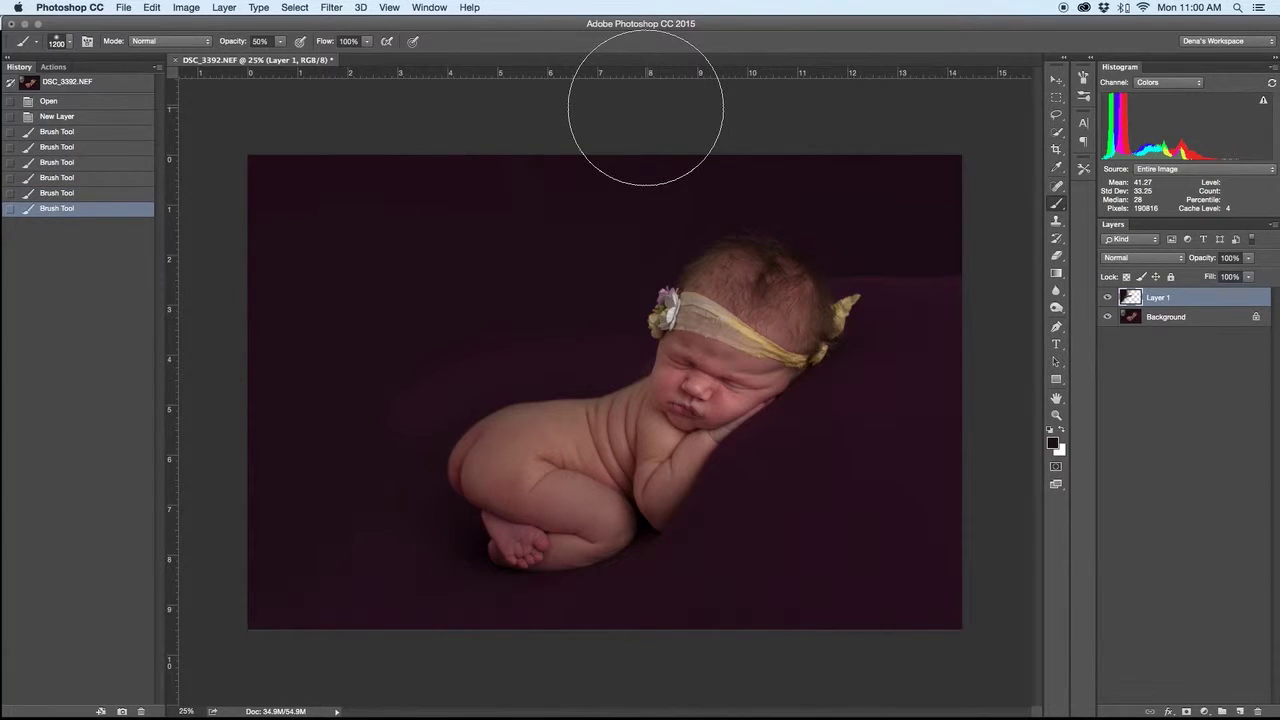
Step: Lower the brush opacity to 20% and softly paint the left side and lower edge of the backdrop
key("2")
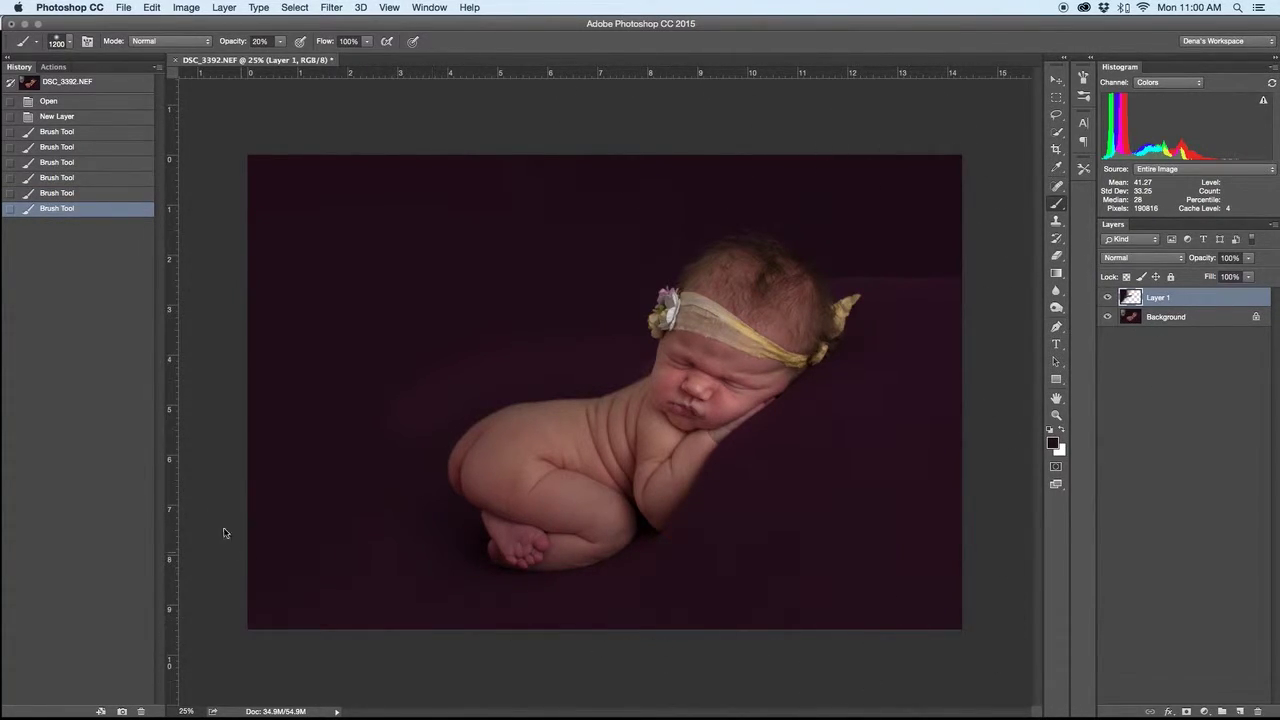
left_click(266, 287)
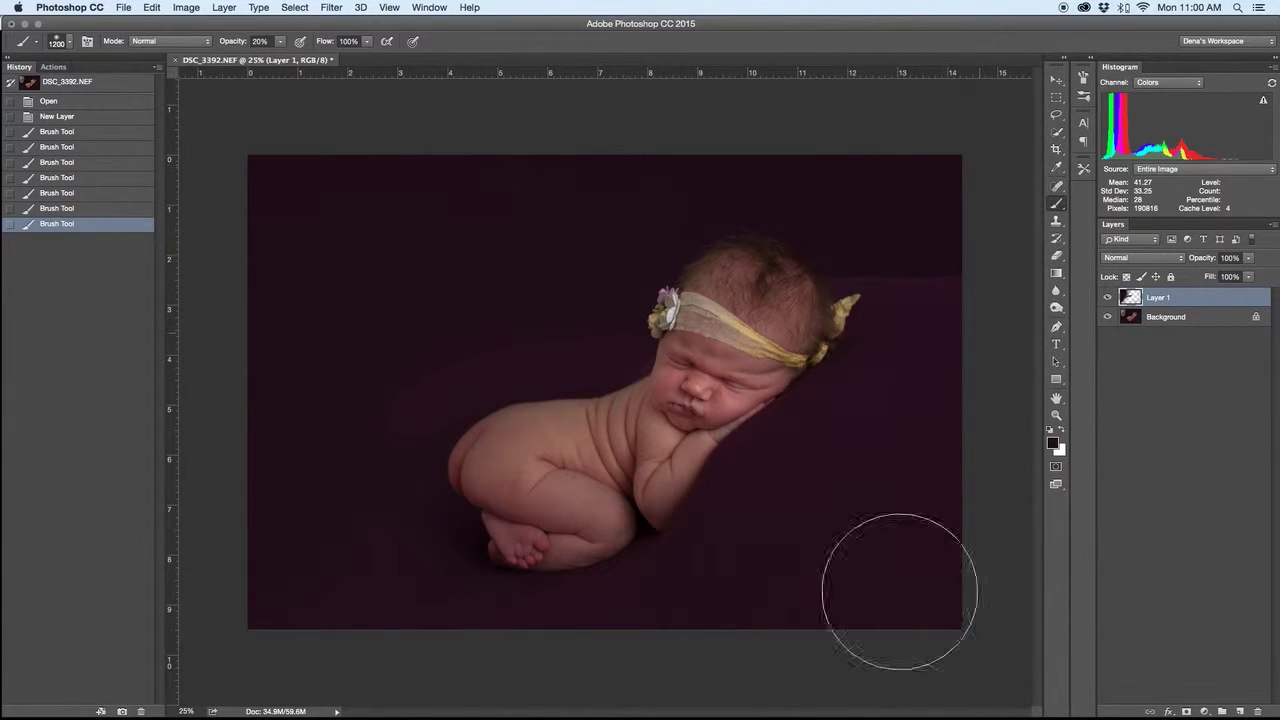
left_click_drag(900, 592, 795, 648)
left_click_drag(687, 610, 563, 693)
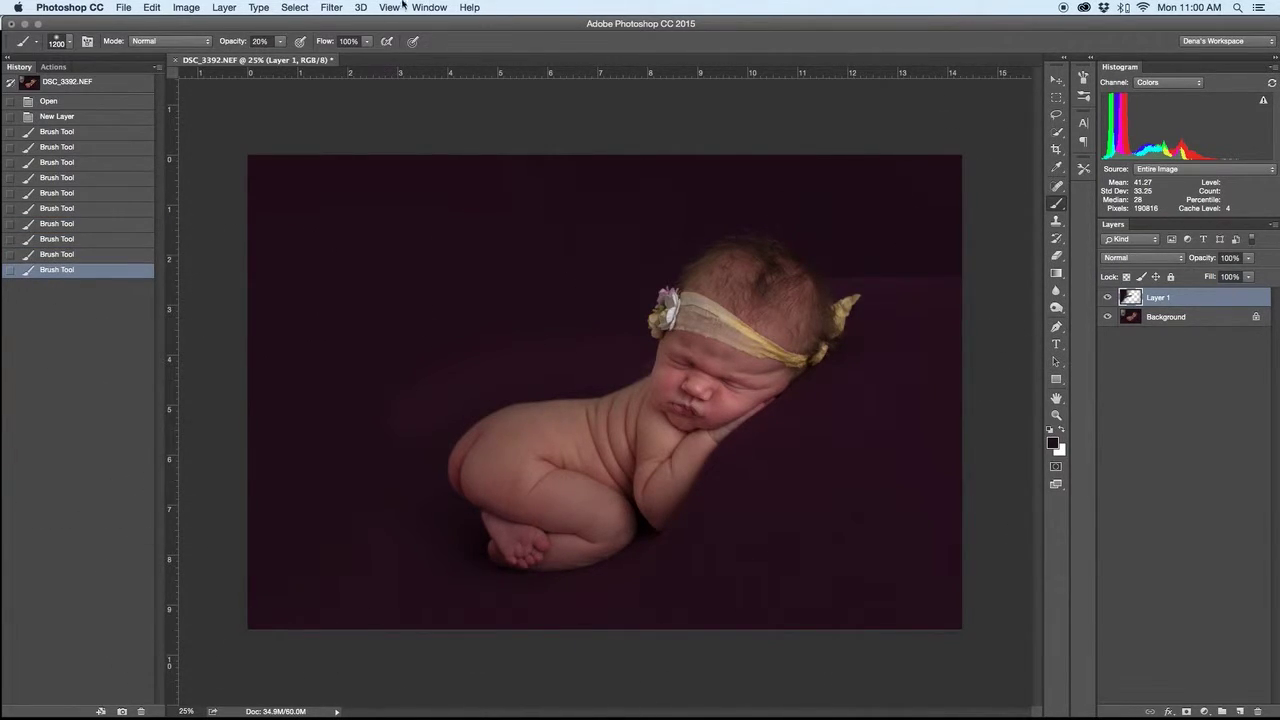
Step: Apply the Add Noise filter with uniform distribution to the painted layer, judging the grain at 100% magnification
left_click(338, 9)
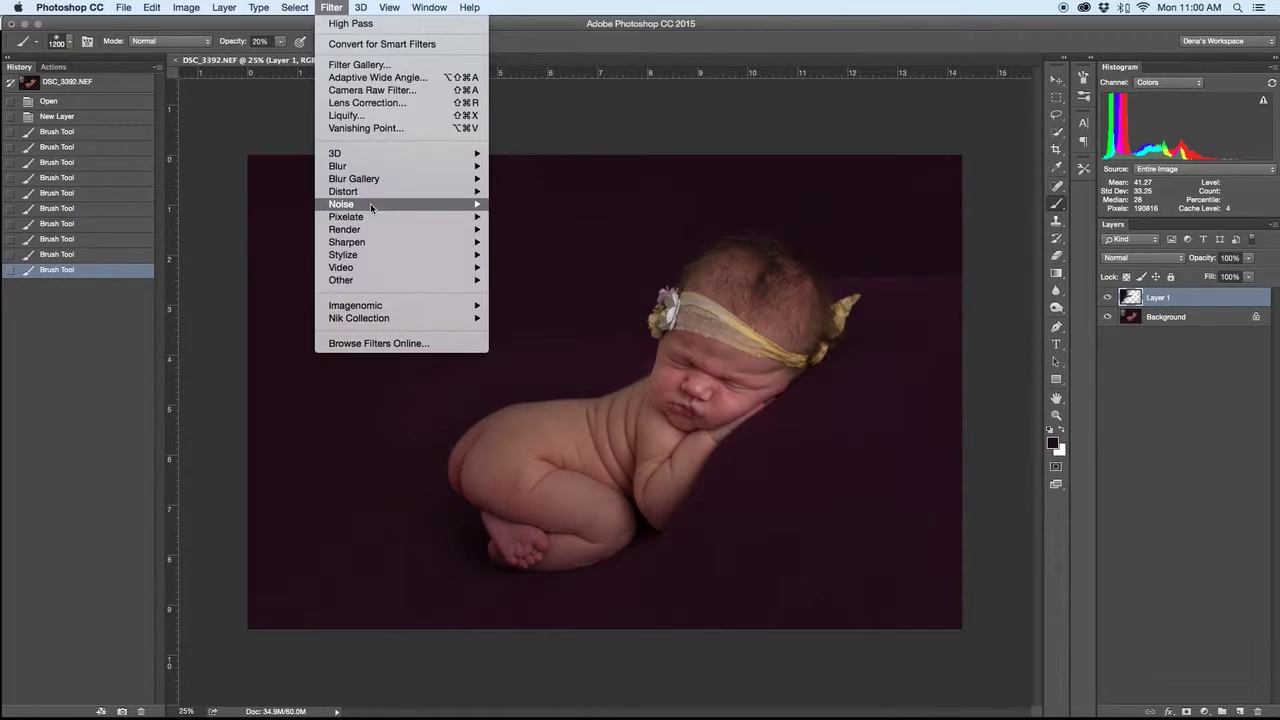
mouse_move(420, 204)
left_click(538, 205)
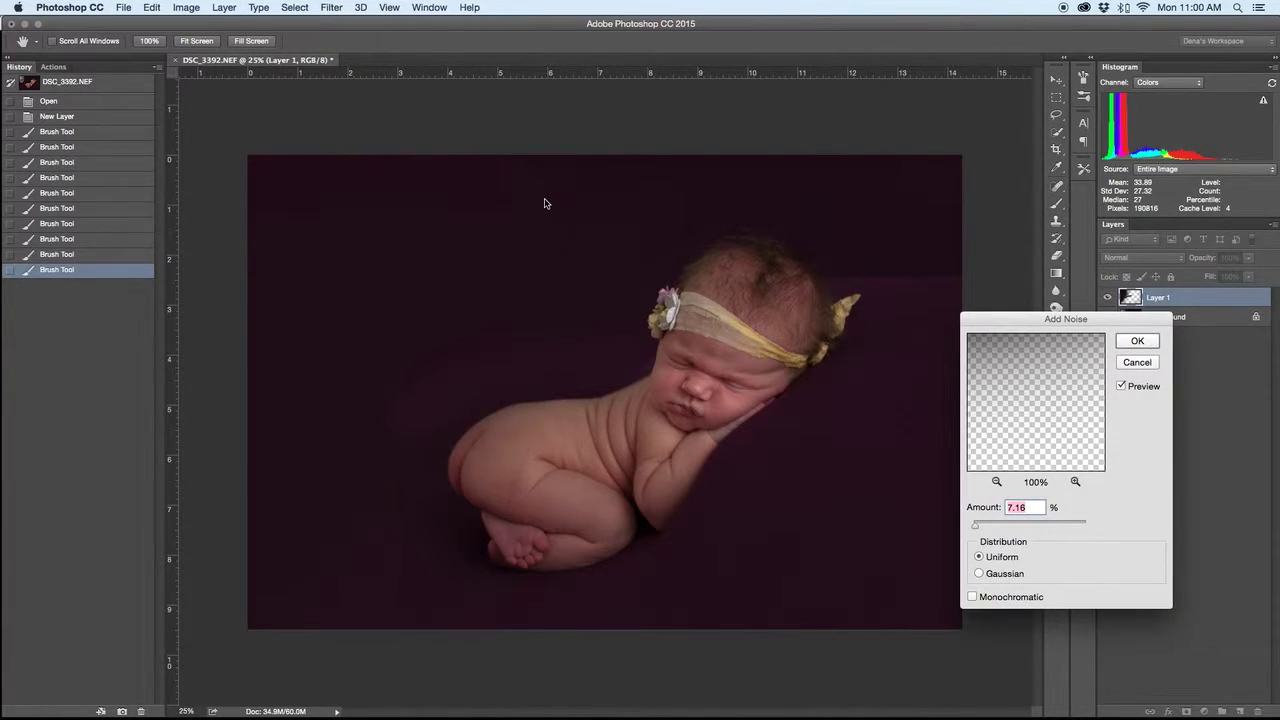
key("super+plus")
key("super+plus")
key("super+plus")
key("super+plus")
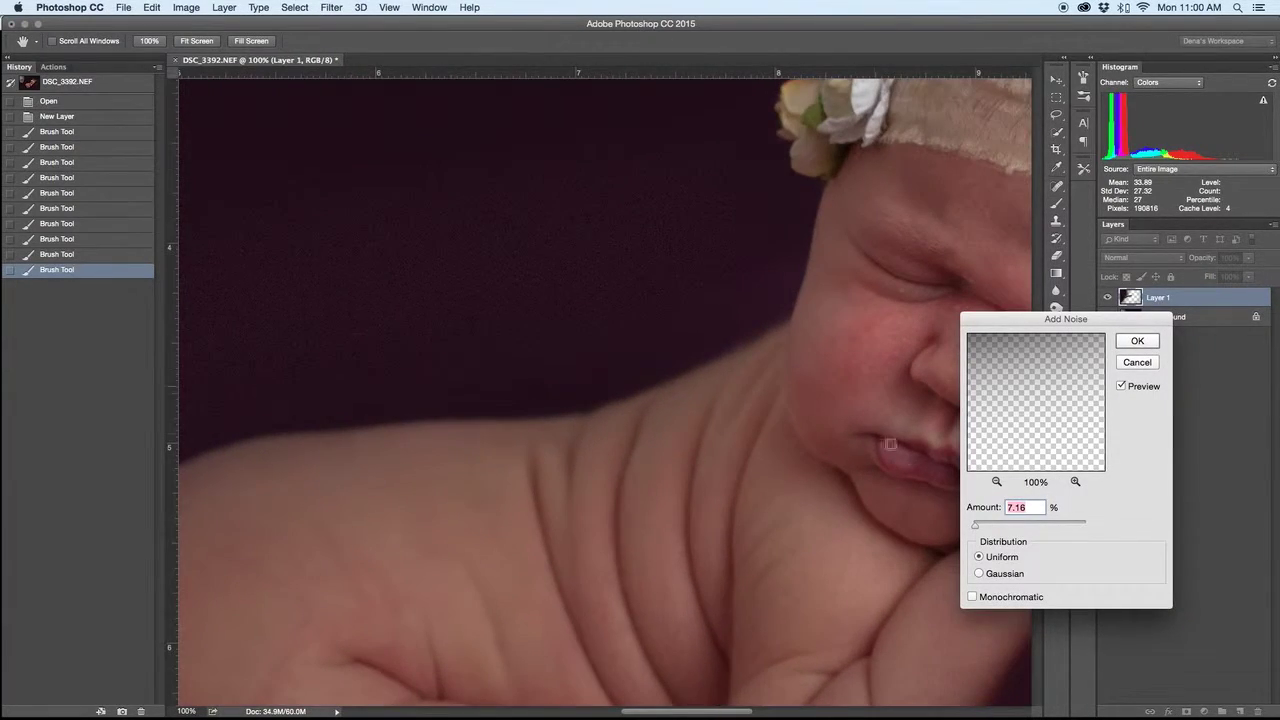
left_click_drag(976, 526, 975, 530)
left_click(1137, 341)
key("super+0")
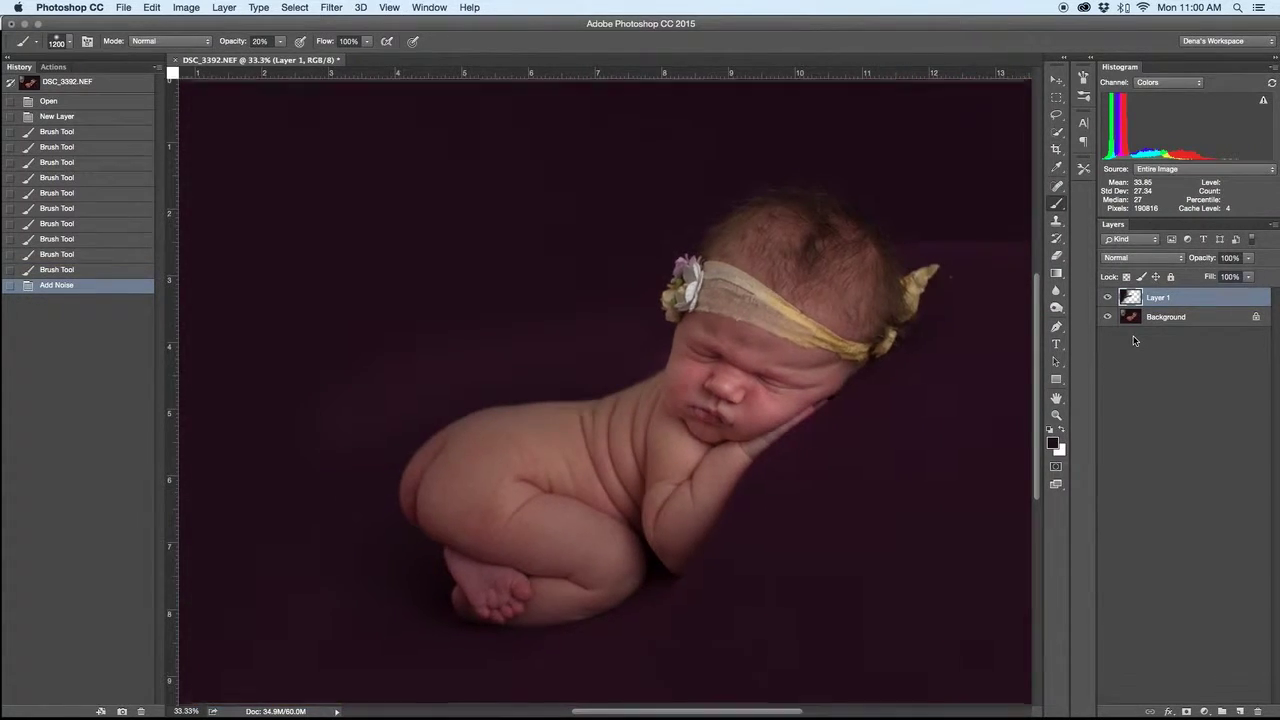
key("super+minus")
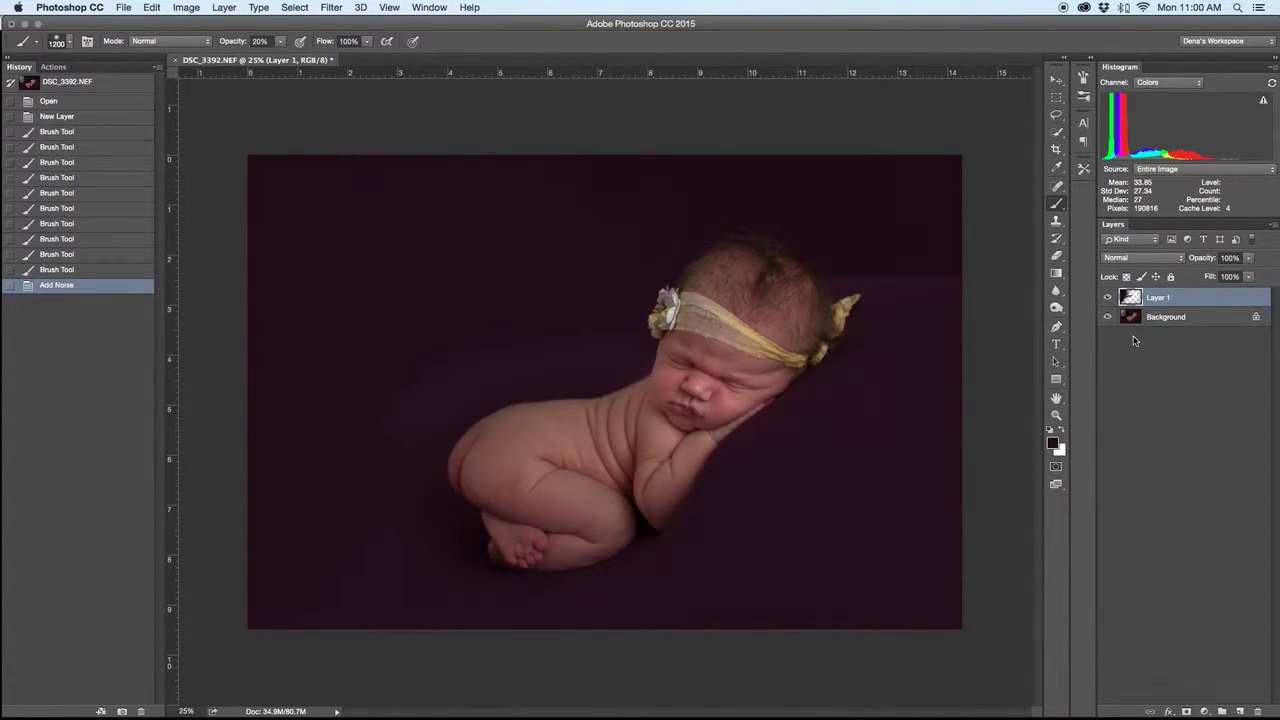
Step: Erase part of the painted layer above the baby's back with a 600 px eraser at 50% opacity
key("e")
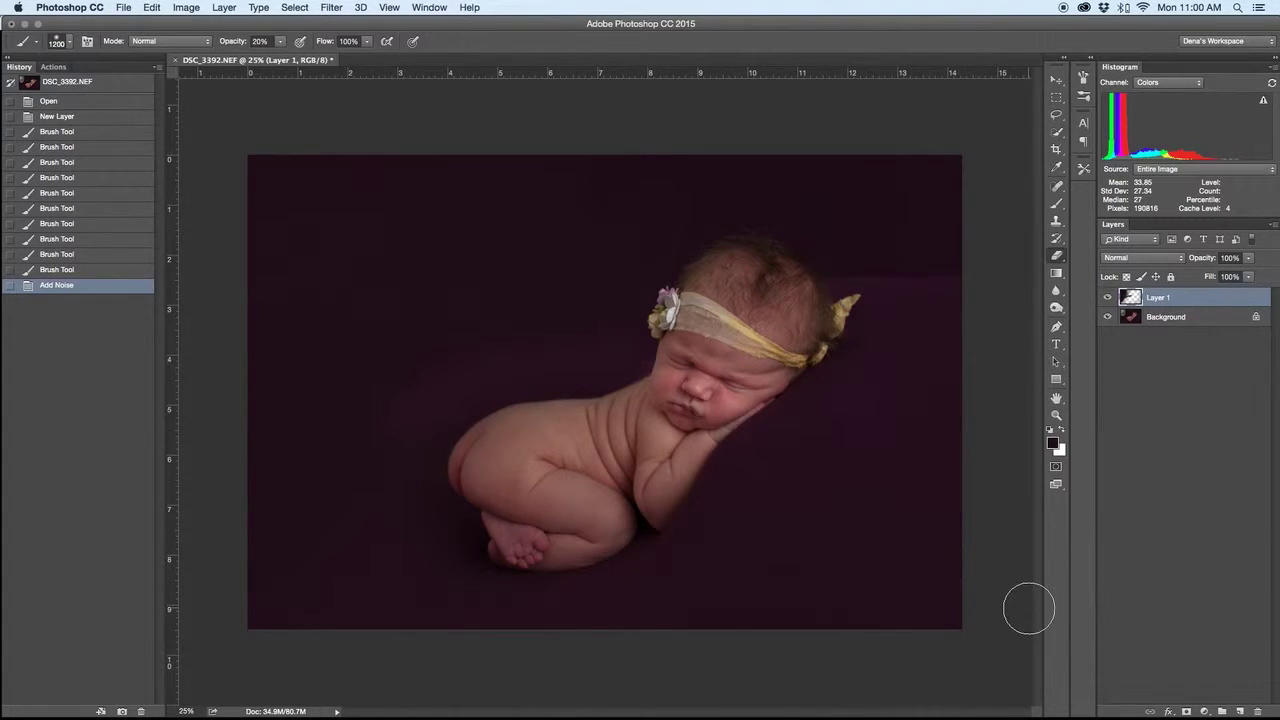
key("bracketright")
key("bracketright")
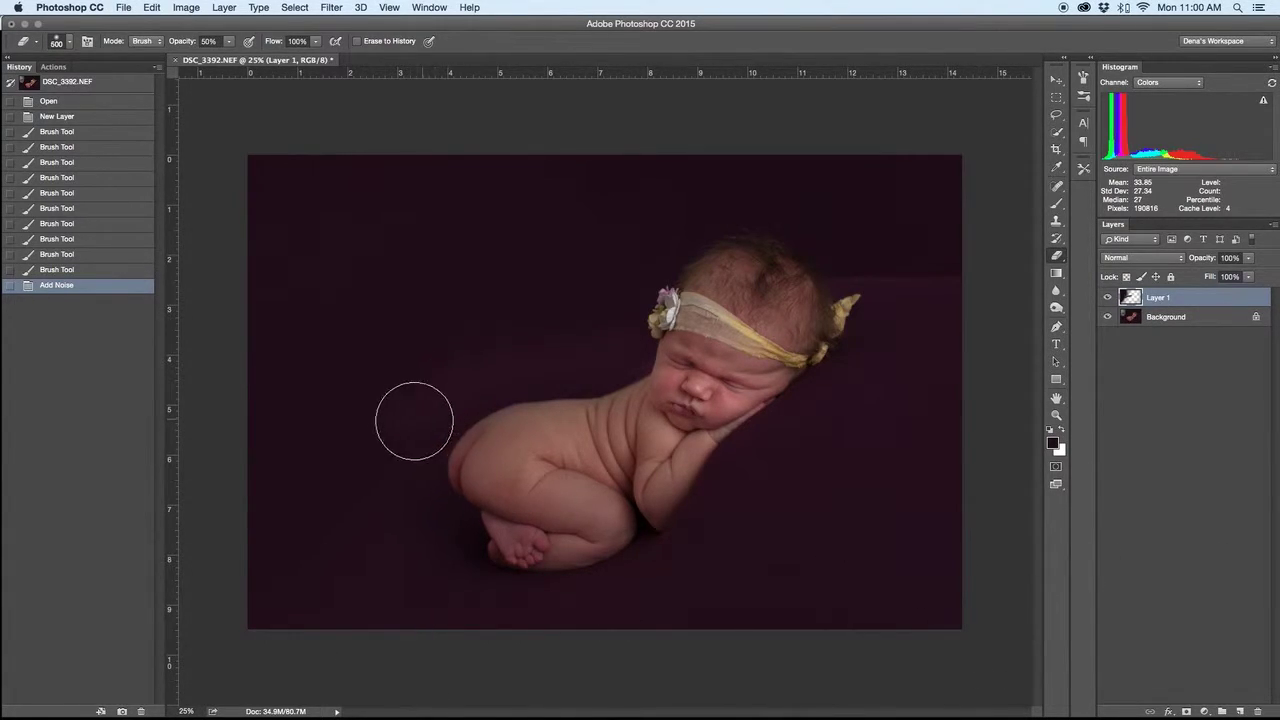
mouse_move(601, 366)
left_mouse_down()
mouse_move(502, 391)
mouse_move(608, 377)
left_mouse_up()
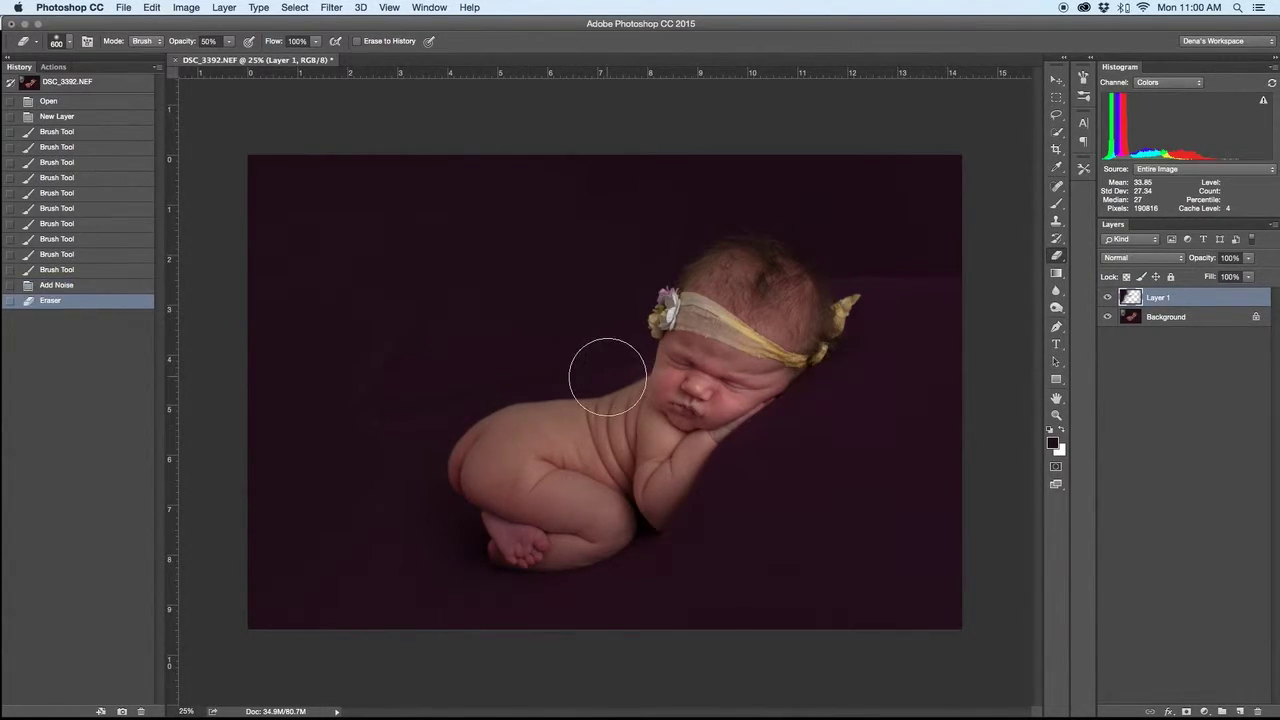
Step: Sample the backdrop colour beside the baby and blend the areas around the body and head with a 1200 px, 50% opacity brush
key("b")
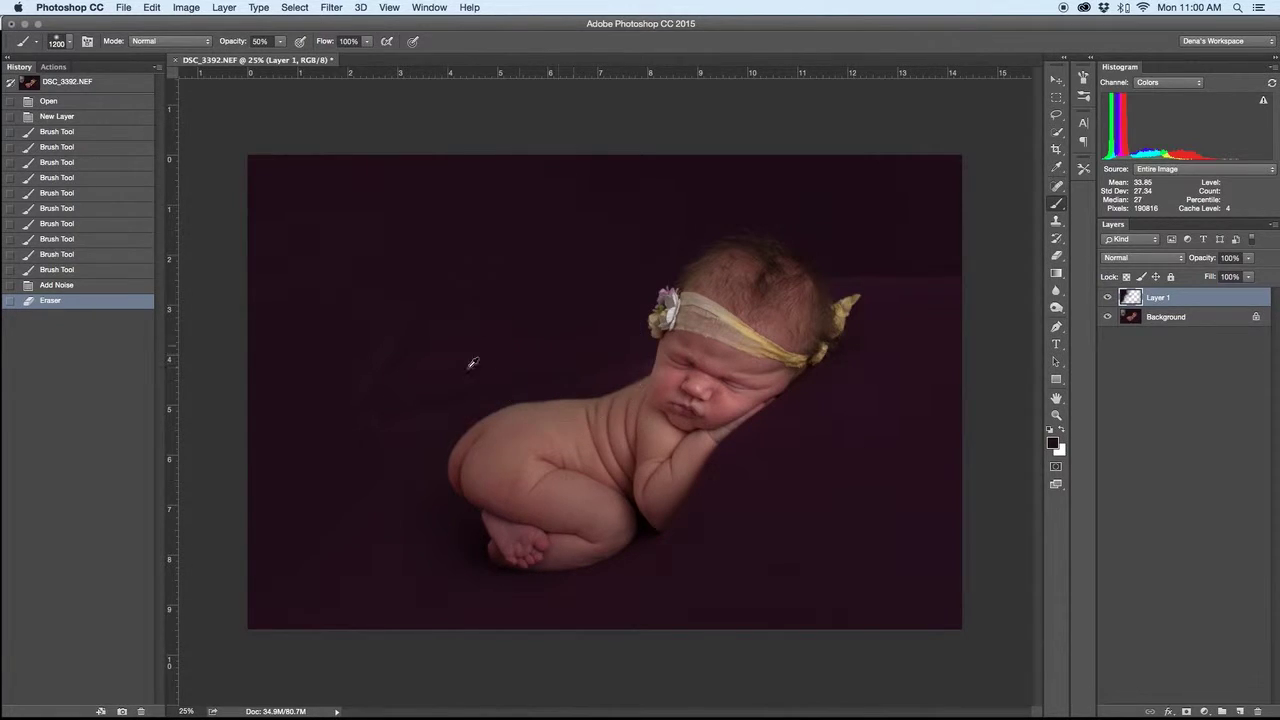
left_click(420, 378, "alt")
left_click_drag(395, 359, 369, 381)
left_click(353, 399)
left_click(348, 408)
left_click(350, 417)
left_click(417, 352)
left_click(707, 249)
left_click(707, 249)
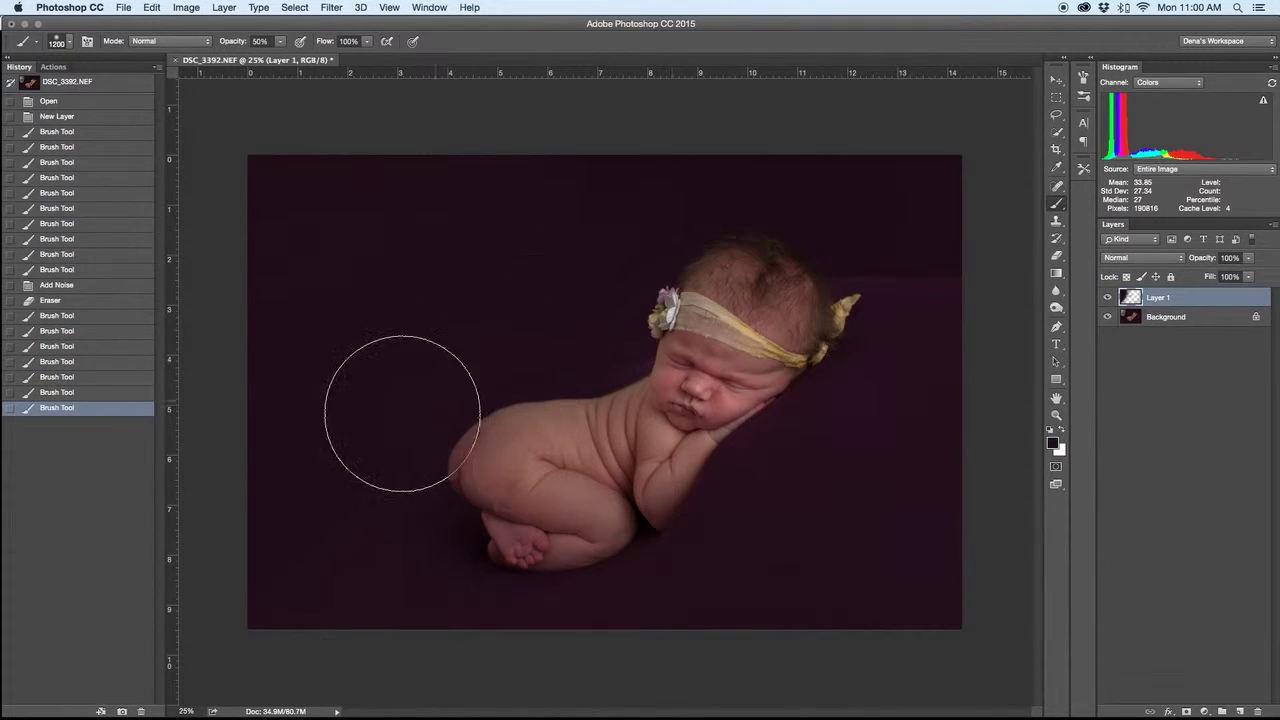
left_click(860, 238)
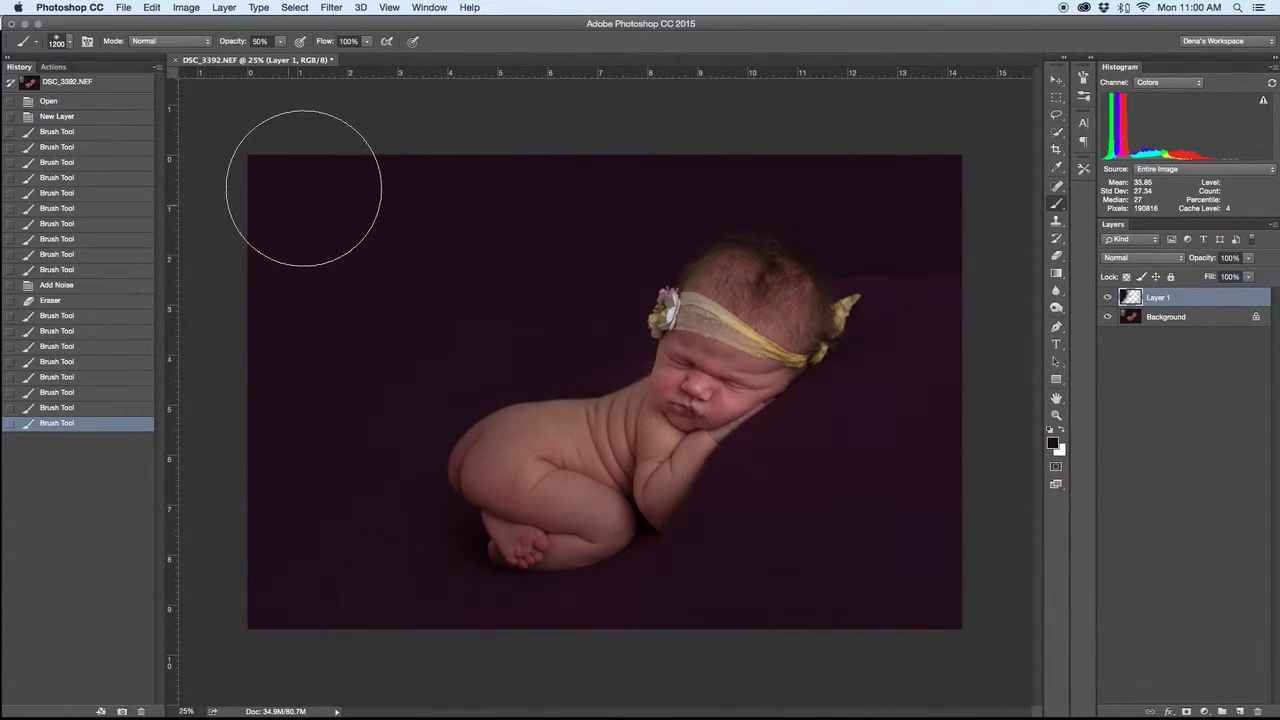
Step: Blend the backdrop's upper corners with the 1200 px brush, and the areas above the back and beside the headband knot at 400 px
left_click(229, 223)
left_click(922, 132)
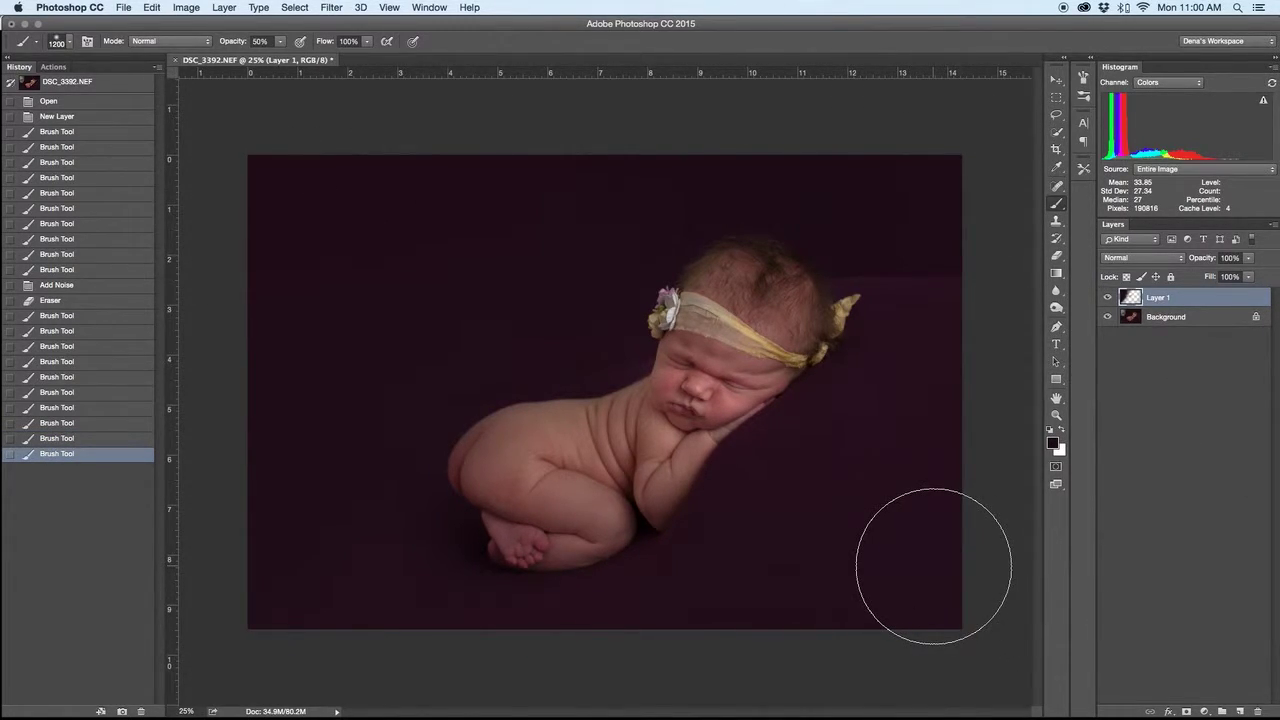
key("bracketleft")
key("bracketleft")
key("bracketleft")
key("bracketleft")
key("bracketleft")
key("bracketleft")
key("bracketleft")
key("bracketleft")
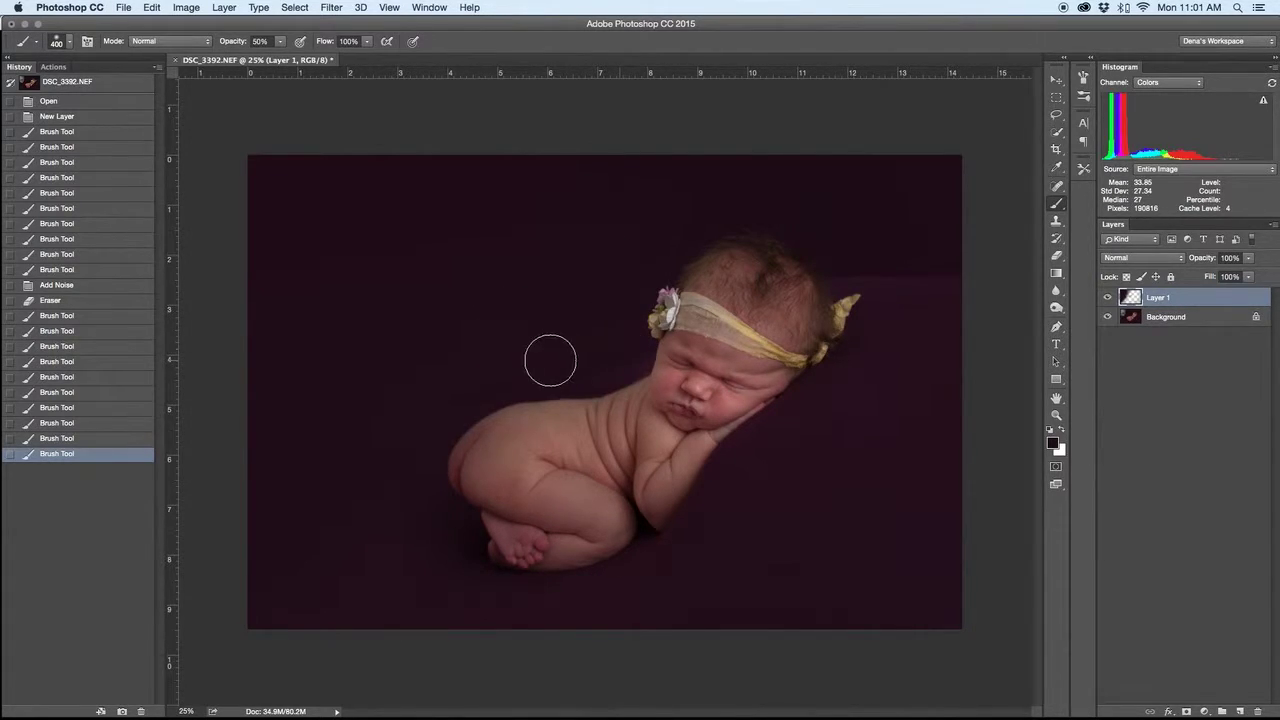
mouse_move(481, 381)
left_mouse_down()
mouse_move(627, 133)
mouse_move(634, 100)
left_mouse_up()
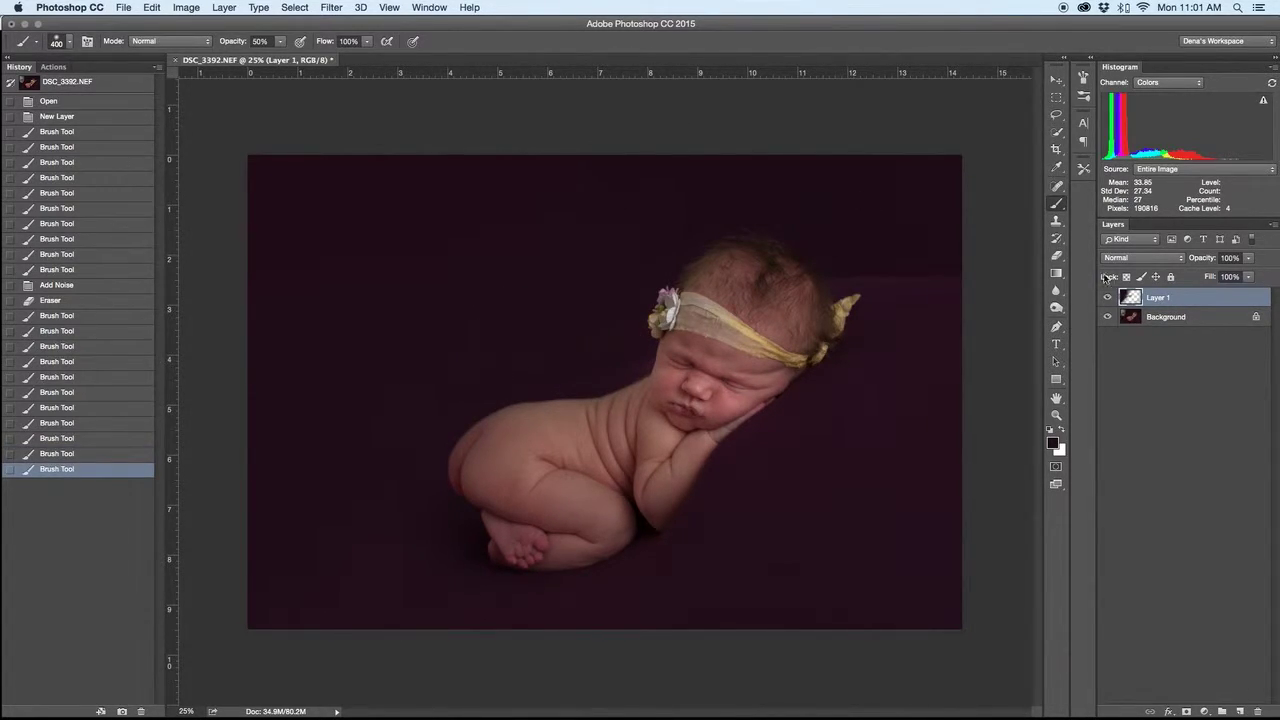
left_click_drag(862, 268, 990, 270)
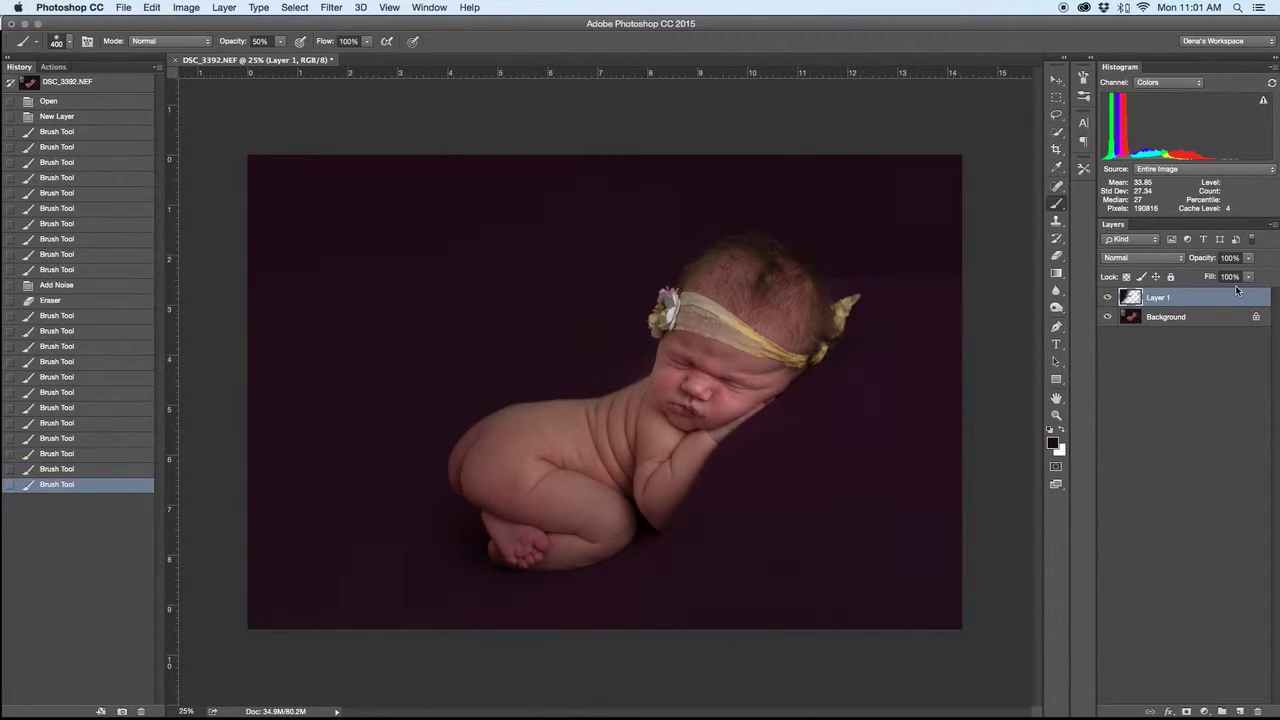
Step: Erase paint overlapping the baby's back, face and head with a 200 px eraser at 100% opacity, and flatten the image
key("e")
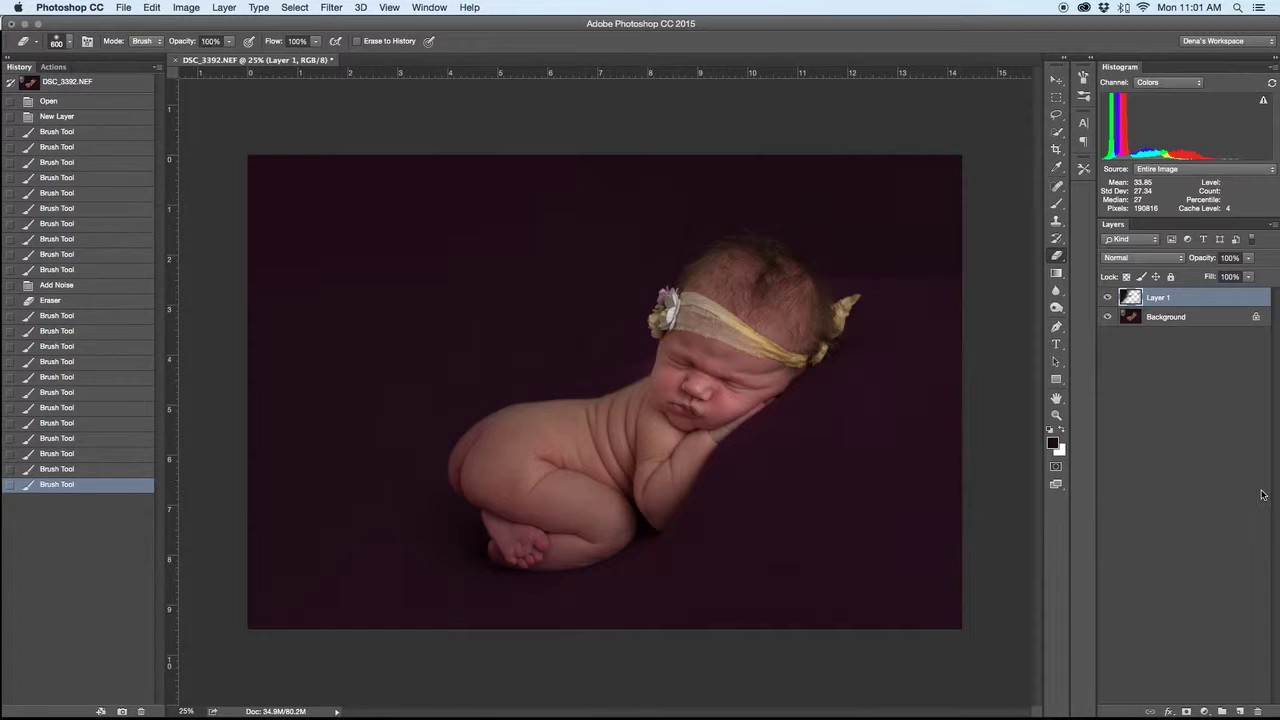
key("[")
key("[")
key("[")
key("[")
key("[")
left_click(600, 406)
left_click(598, 407)
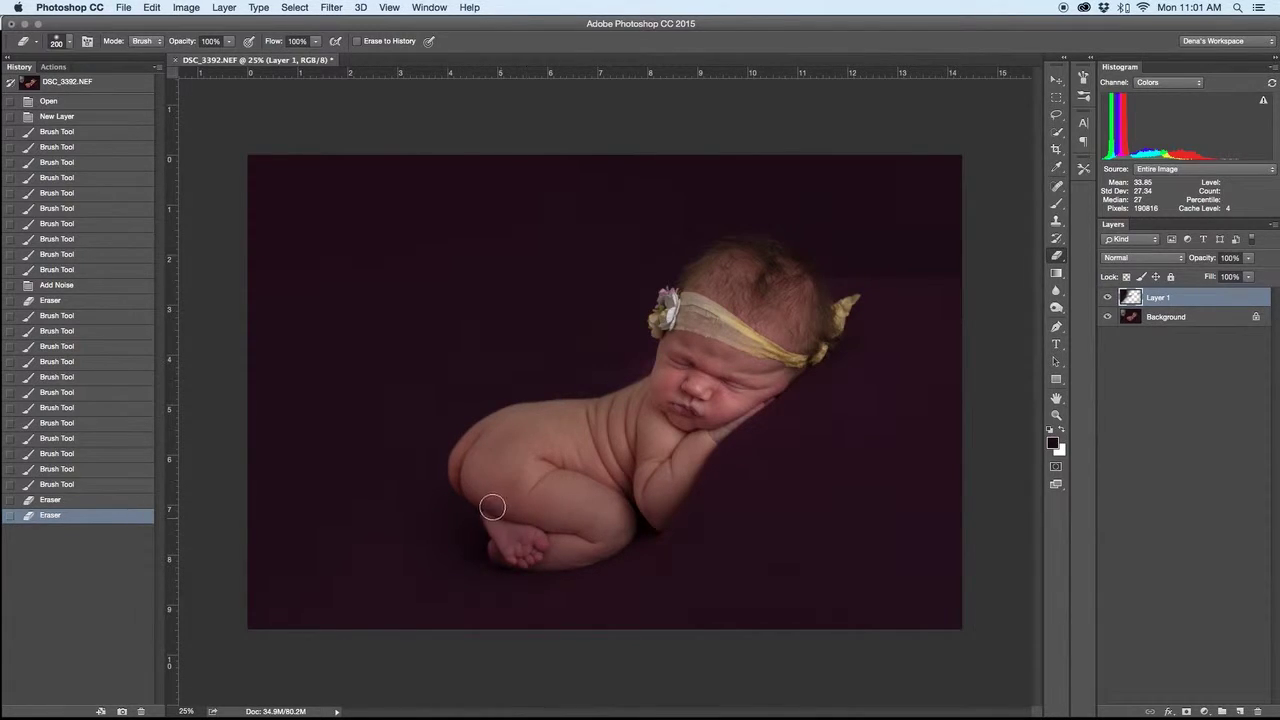
left_click(734, 356)
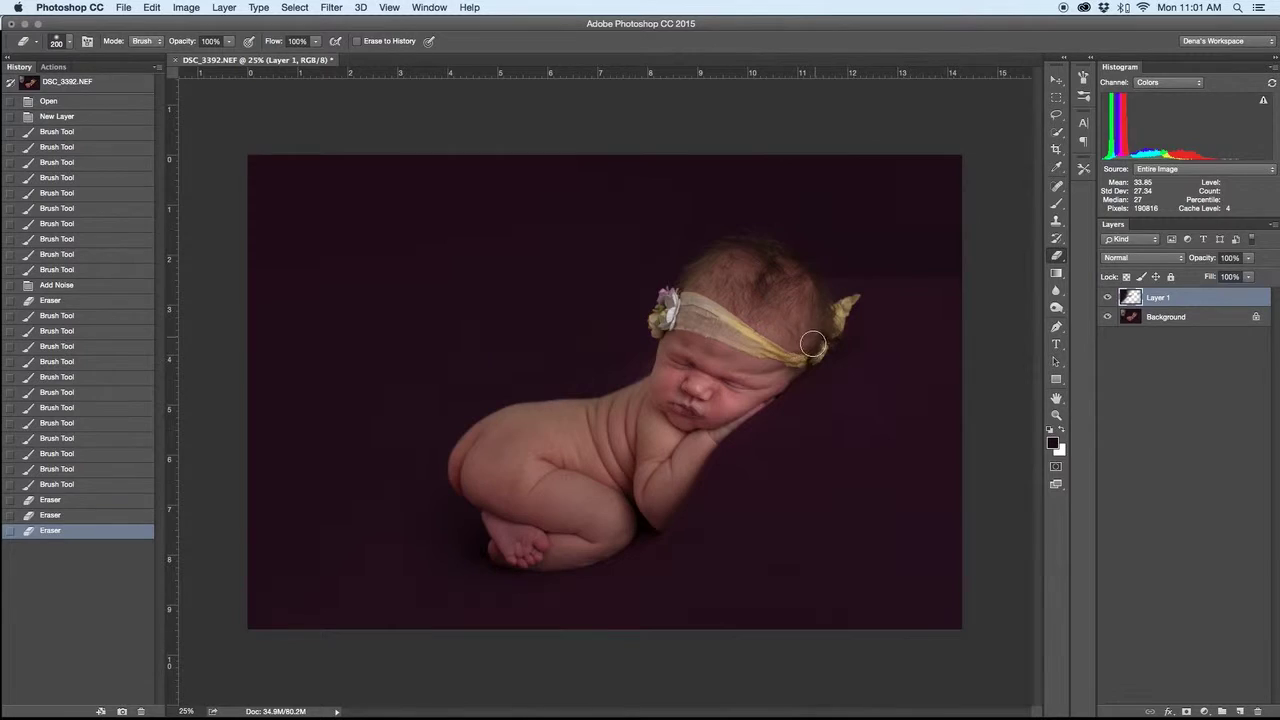
left_click(795, 316)
key("super+shift+e")
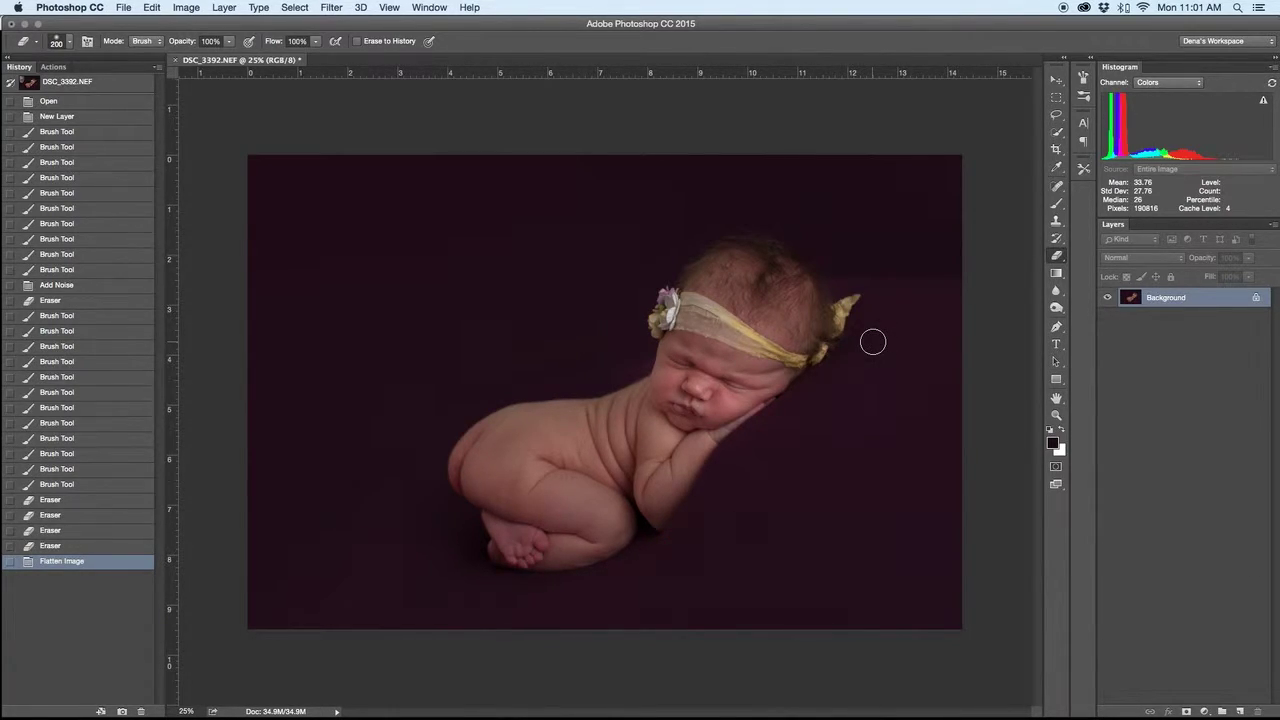
Step: Duplicate the flattened layer and apply Color Balance to its midtones with levels -2, 0, -6
key("ctrl+j")
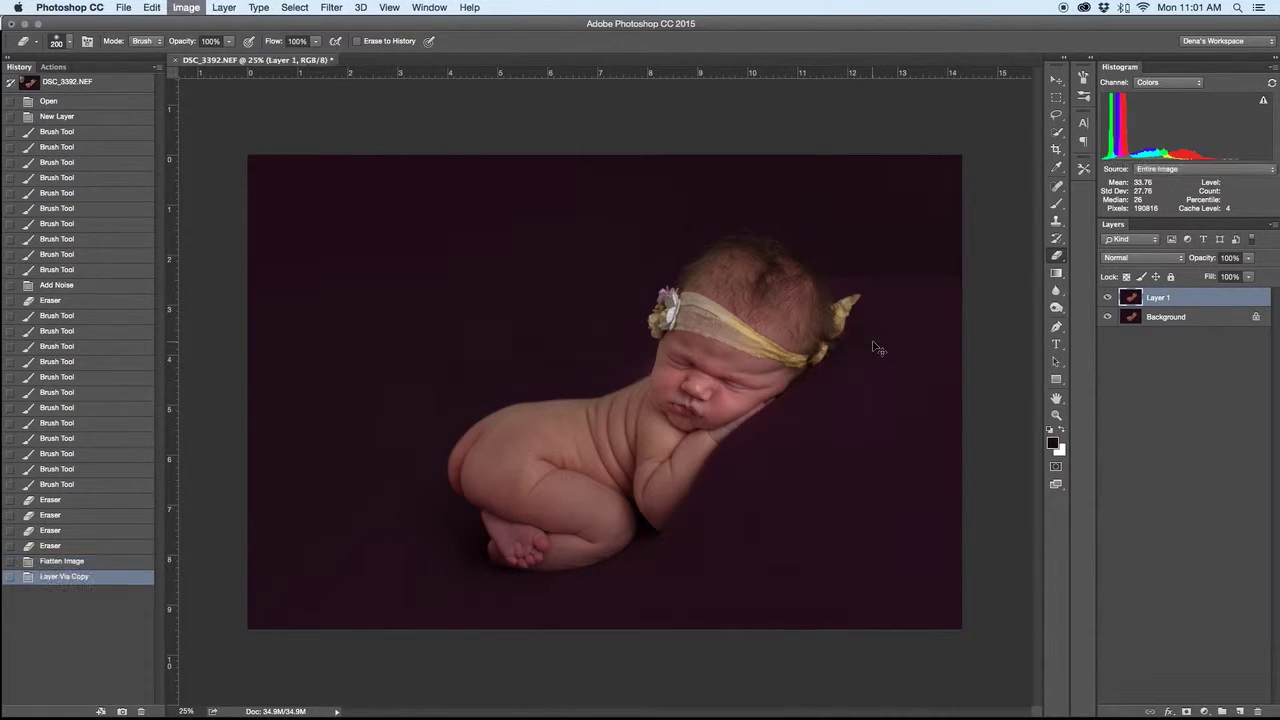
key("ctrl+b")
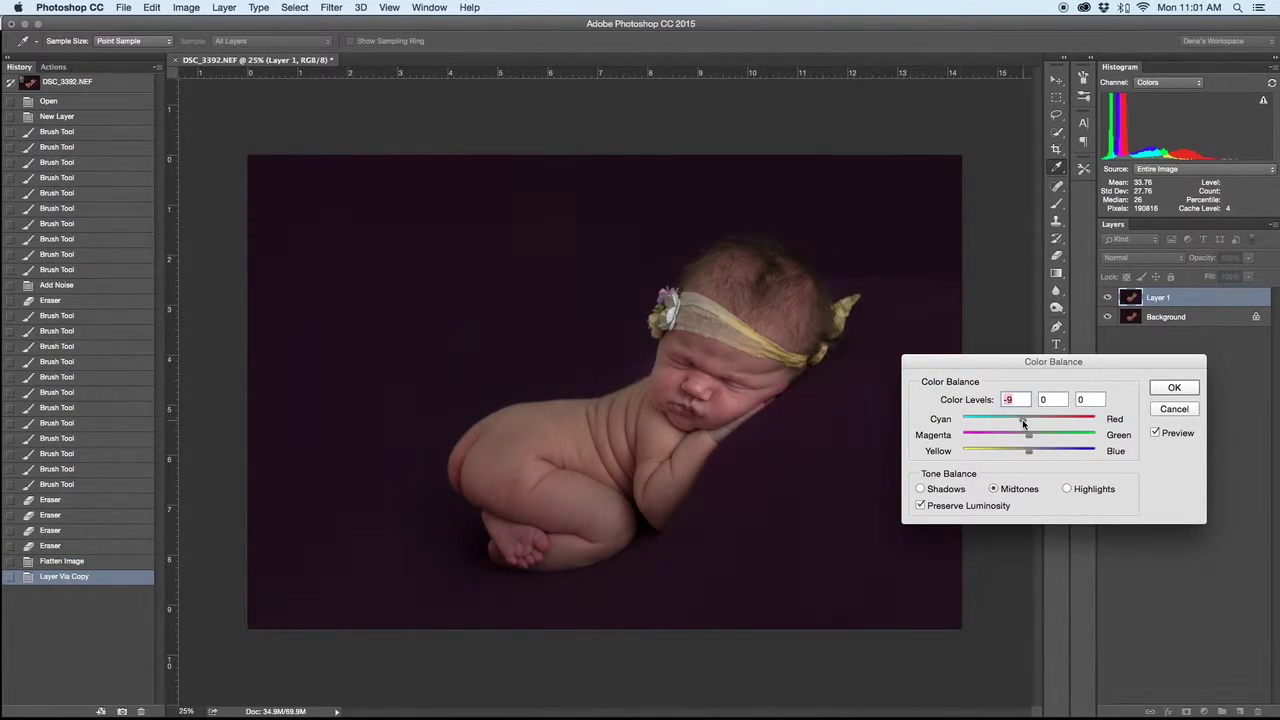
left_click_drag(1022, 419, 1030, 423)
left_click(1024, 450)
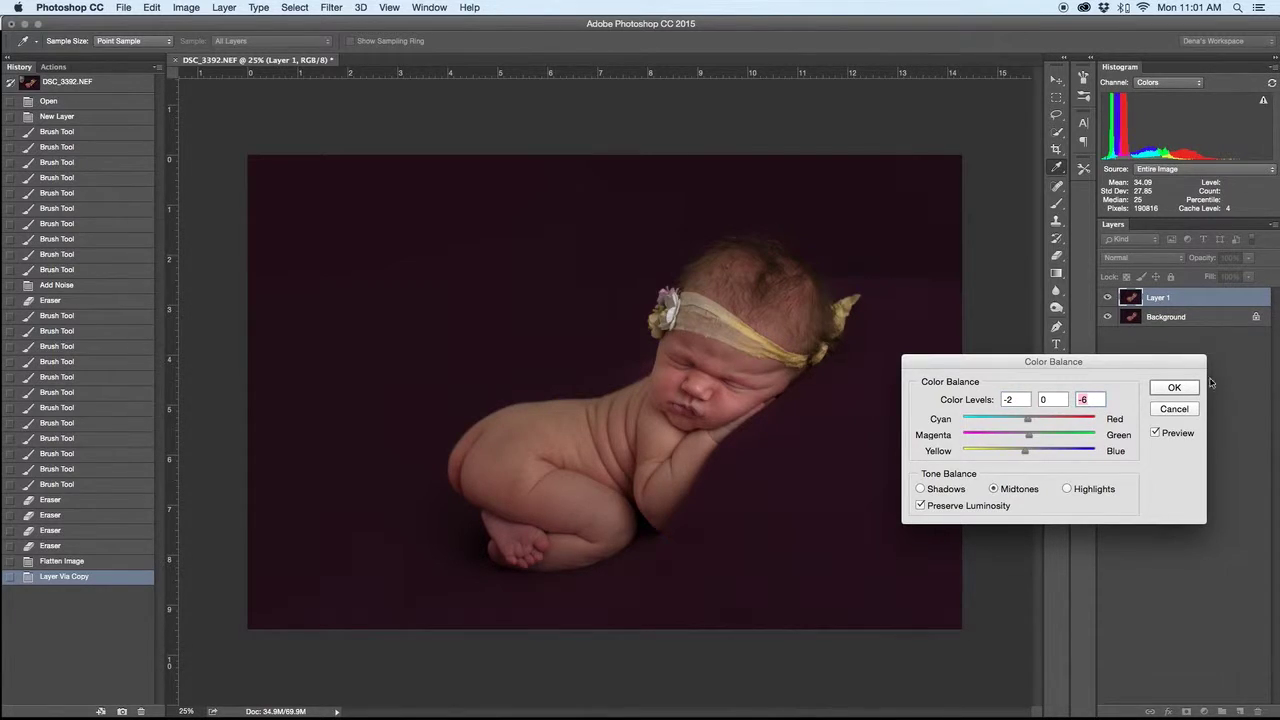
left_click(1176, 388)
Step: Brighten the duplicate with a Curves point at input 130, output 141, and hide it behind an inverted layer mask
key("super+m")
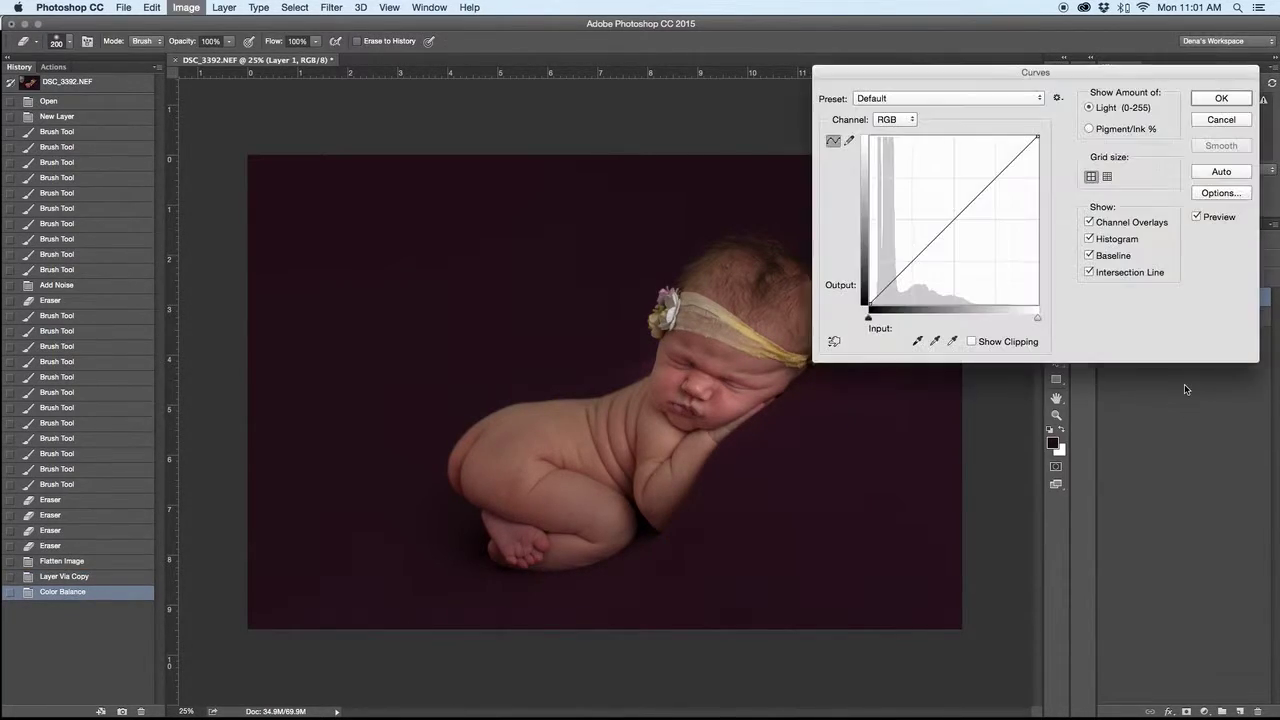
left_click_drag(955, 220, 956, 210)
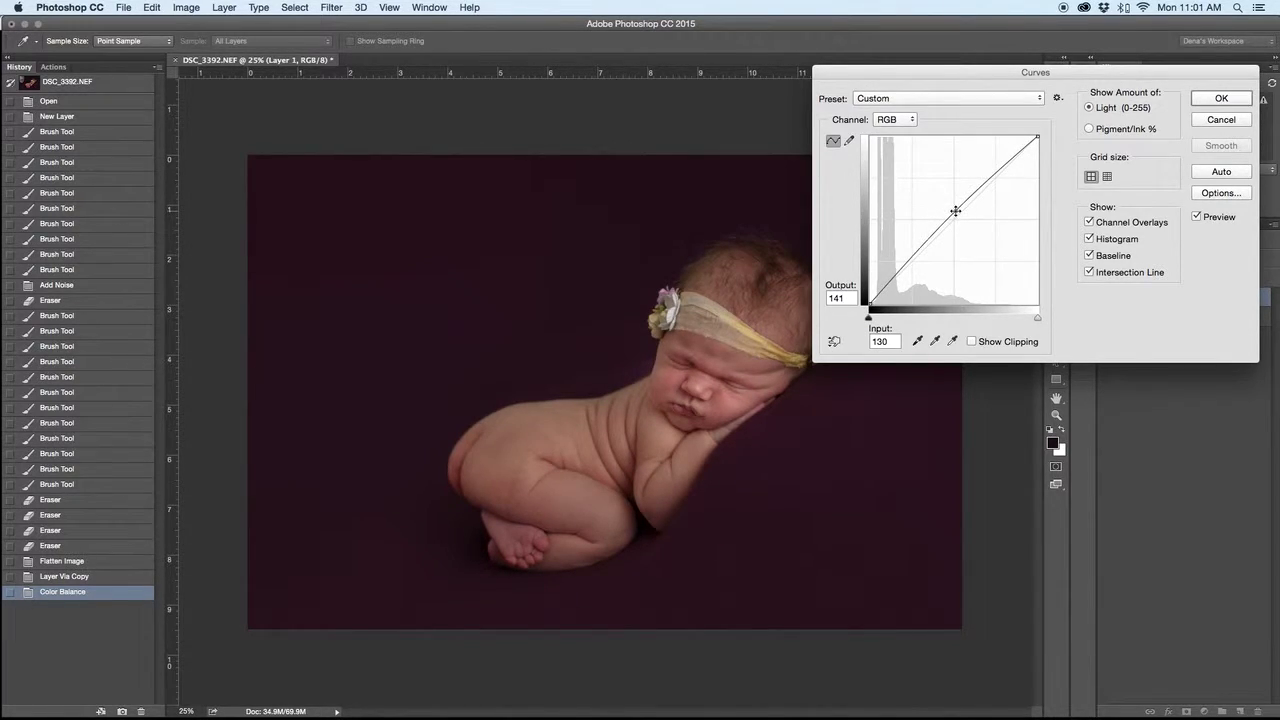
left_click(1221, 98)
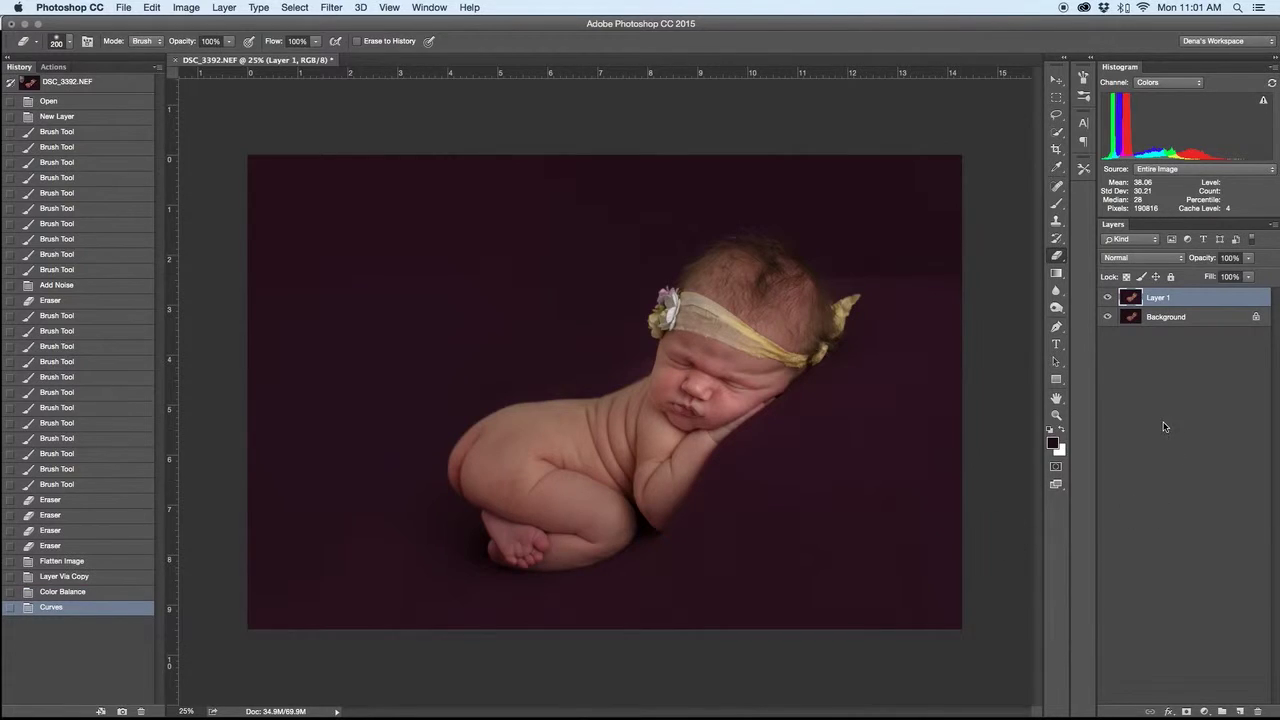
left_click(1186, 711)
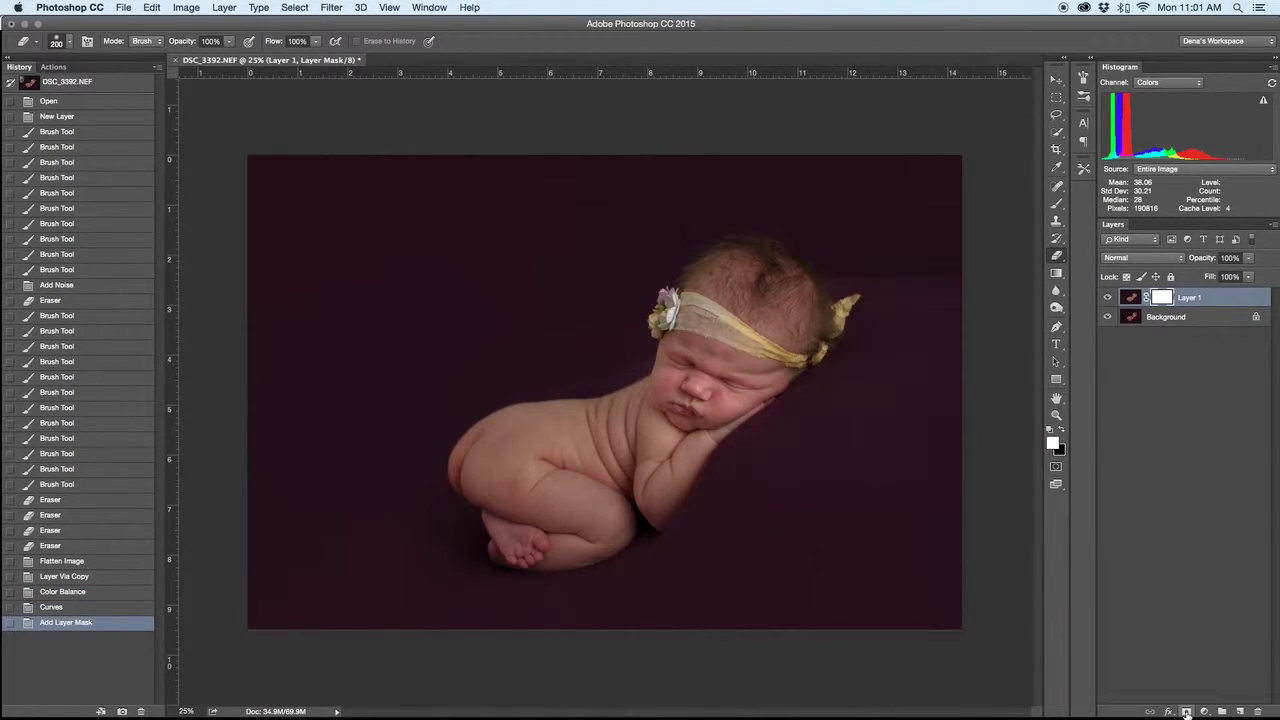
key("super+i")
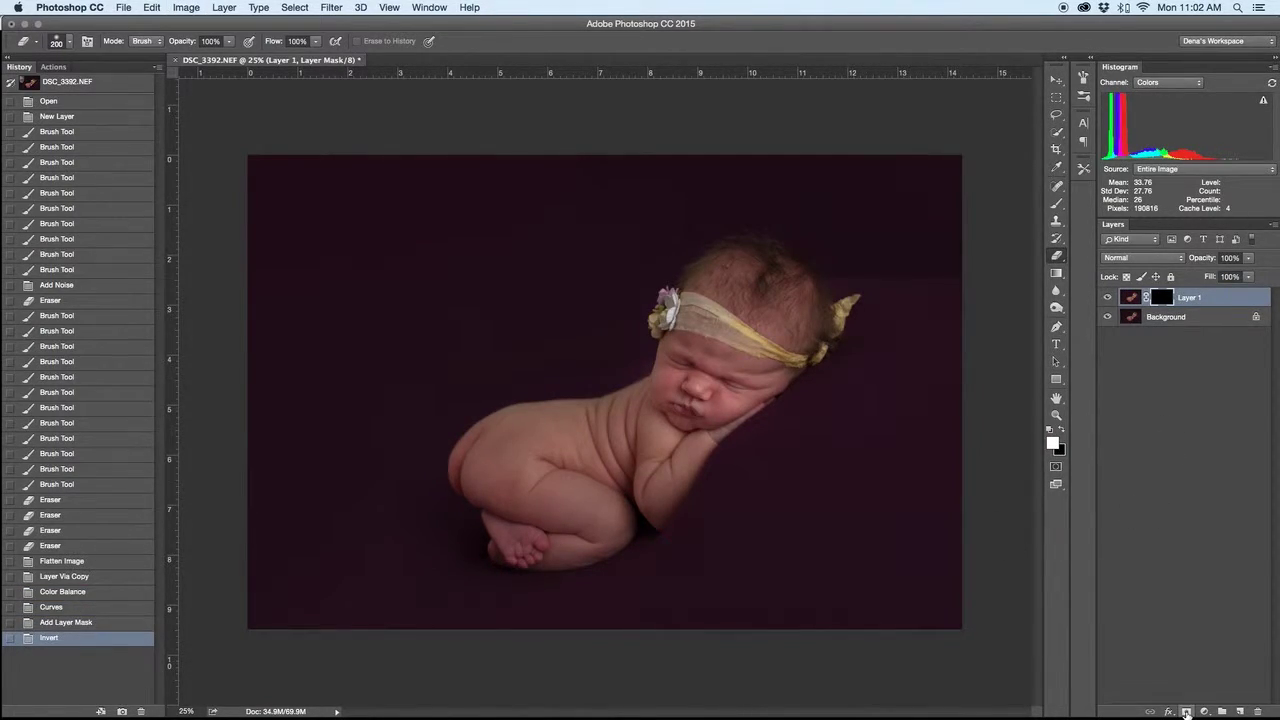
Step: Paint white on the mask at 50% brush opacity to reveal the brightening on the baby's face, shoulder, back and thigh
key("b")
key("bracketright")
key("bracketright")
key("bracketright")
key("bracketright")
key("bracketright")
key("bracketright")
left_click(700, 386)
key("bracketleft")
key("bracketleft")
key("bracketleft")
key("bracketleft")
mouse_move(687, 390)
left_mouse_down()
mouse_move(686, 374)
mouse_move(698, 395)
left_mouse_up()
left_click(721, 390)
left_click(733, 392)
left_click(743, 390)
left_click(568, 502)
left_click(649, 423)
left_click(621, 437)
left_click(611, 442)
left_click(612, 441)
Step: Refine the mask with a 250 px white brush over the baby's head, cheeks, foot and lower leg
key("bracketleft")
key("bracketleft")
key("bracketleft")
key("bracketleft")
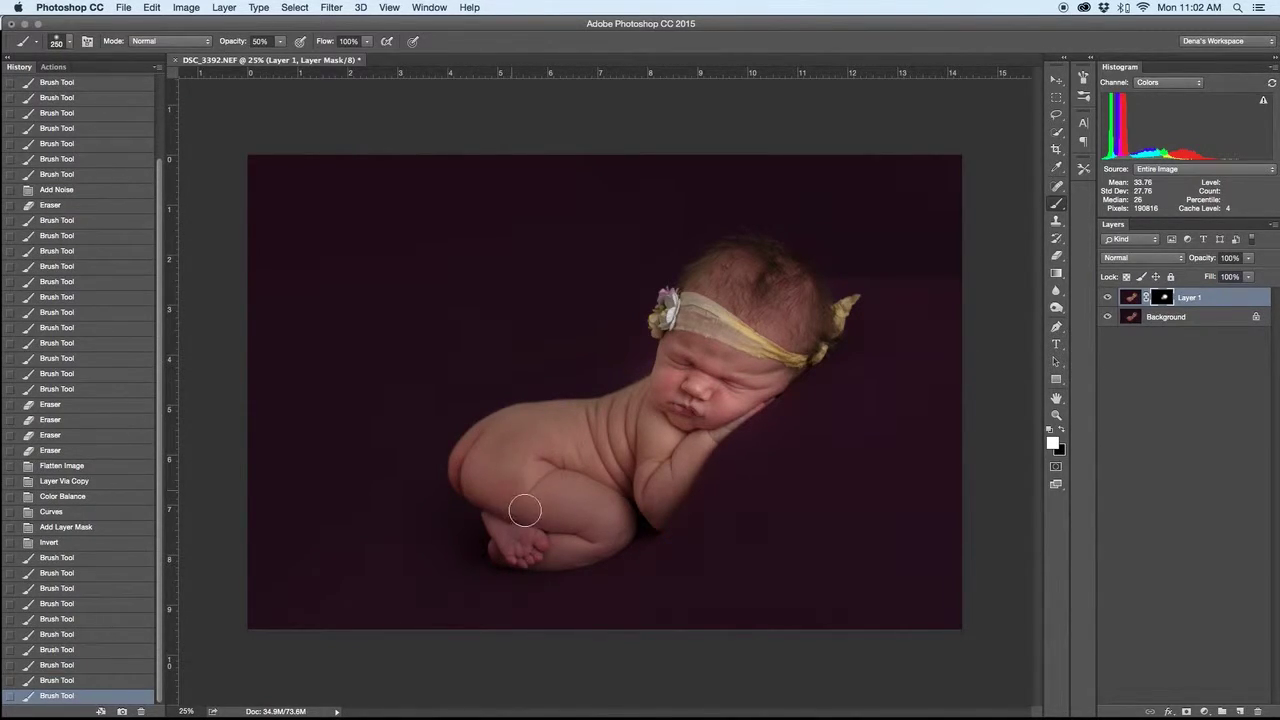
left_click(562, 552)
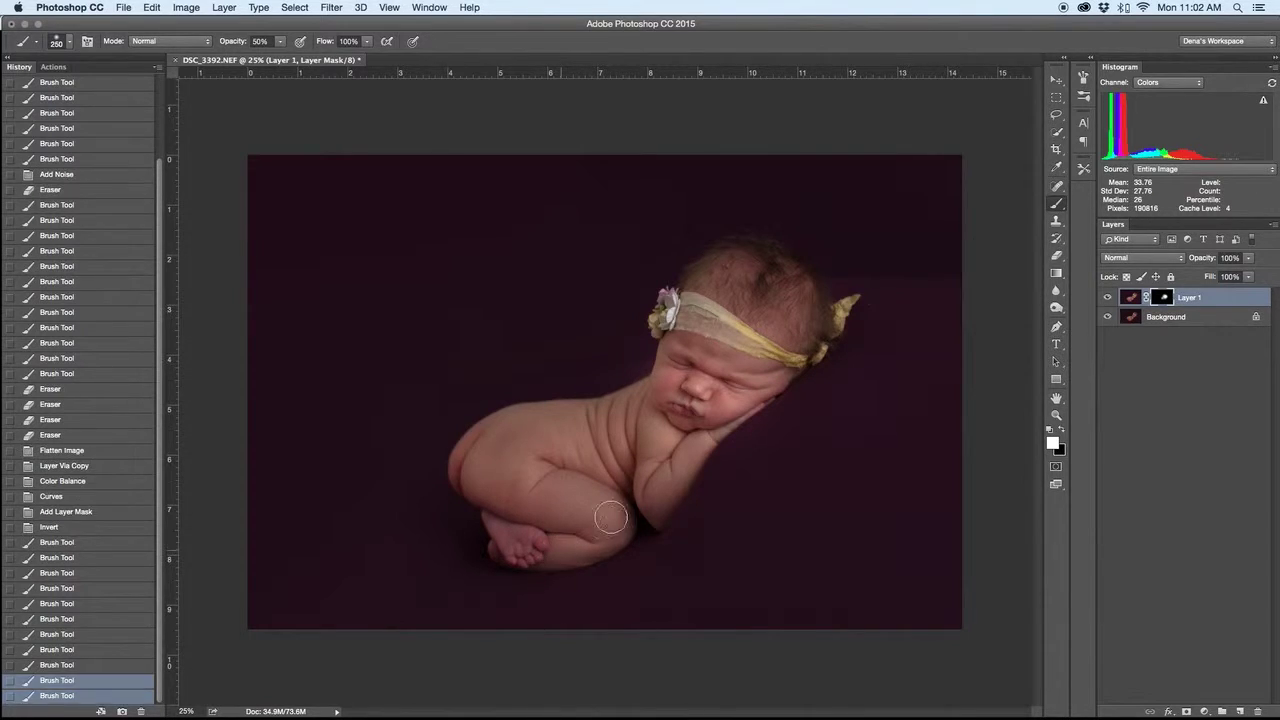
mouse_move(773, 281)
left_mouse_down()
mouse_move(702, 278)
mouse_move(814, 312)
mouse_move(699, 275)
mouse_move(800, 354)
mouse_move(757, 386)
mouse_move(697, 375)
left_mouse_up()
left_click(708, 380)
left_click(697, 362)
left_click(675, 383)
left_click(676, 378)
left_click(718, 407)
left_click(738, 403)
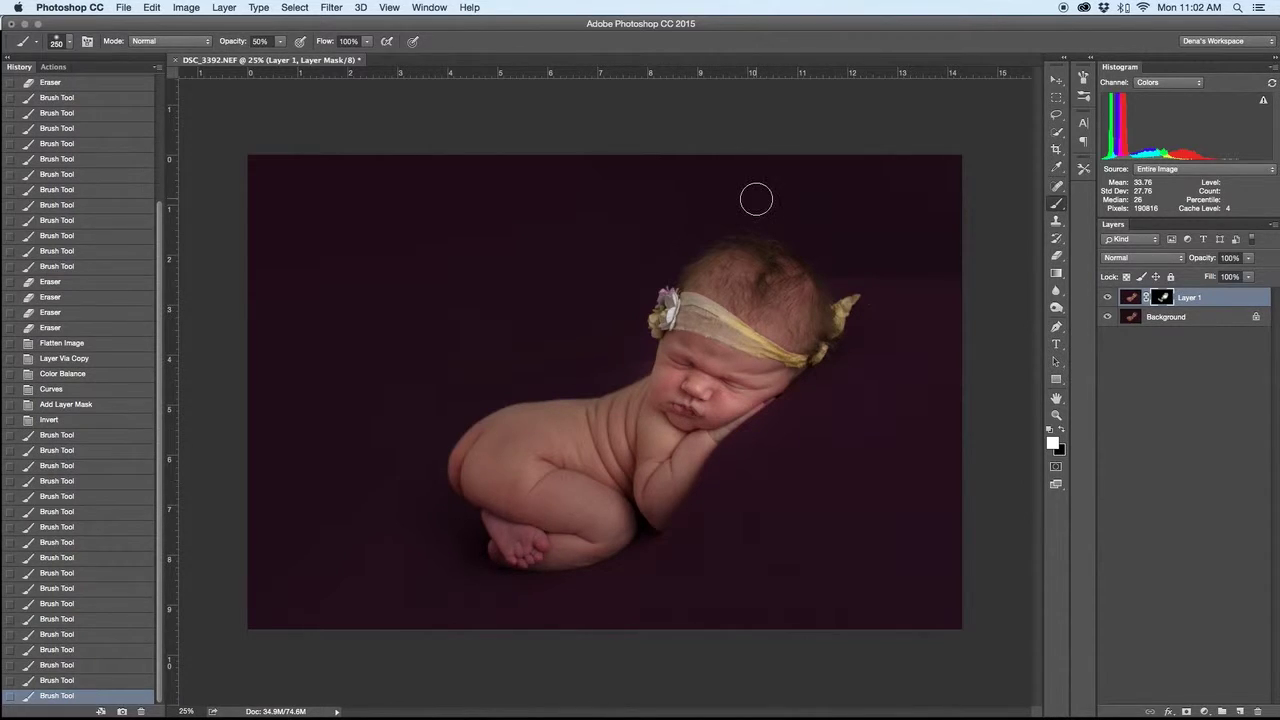
left_click(519, 546)
left_click(532, 548)
left_click(610, 537)
left_click(728, 394)
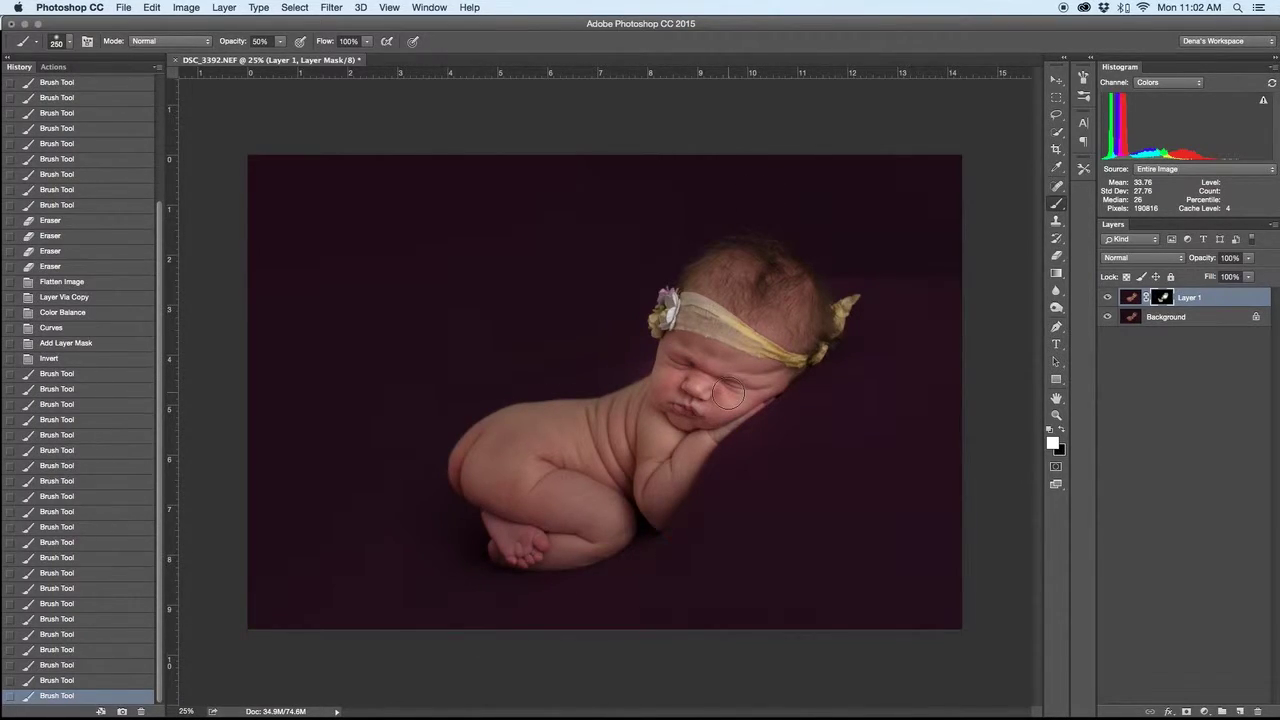
Step: Compare the image with and without the brightened layer, and flatten the image
left_click(1107, 297)
left_click(1107, 297)
key("super+shift+e")
Step: Duplicate the background layer and apply Color Balance to its midtones with levels 0, +8, -10
key("super+j")
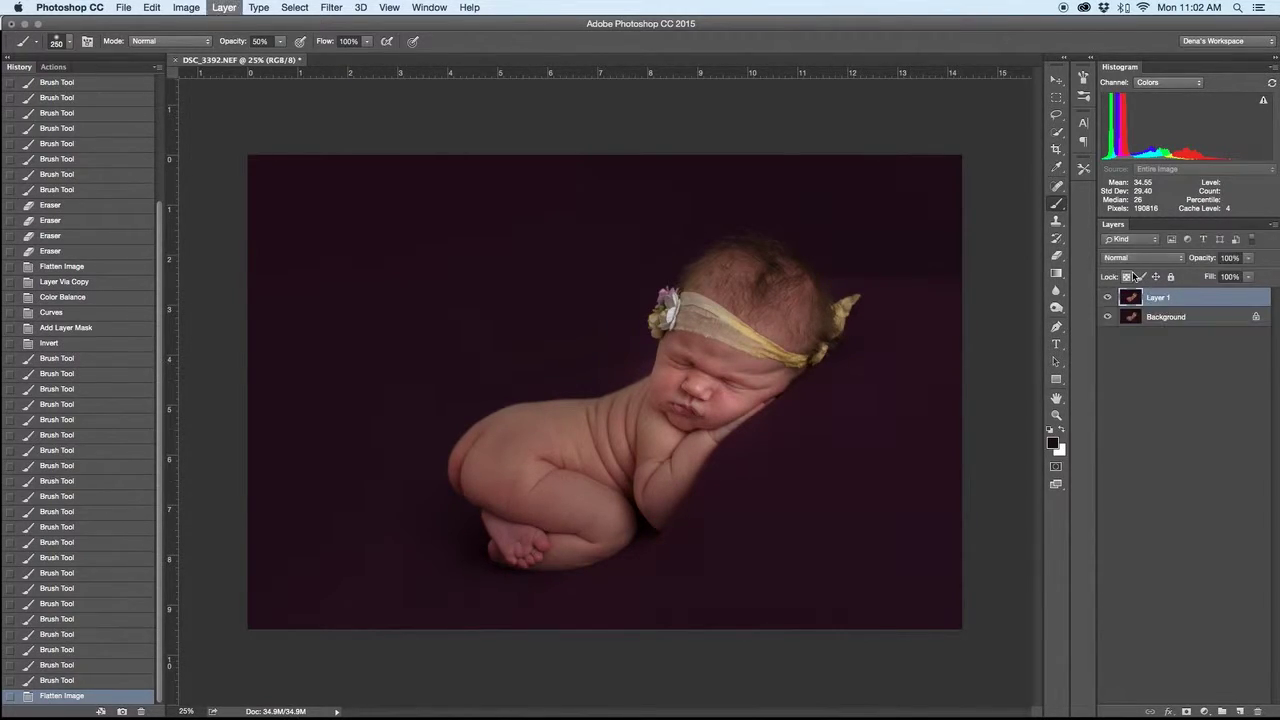
key("super+b")
key("ctrl+b")
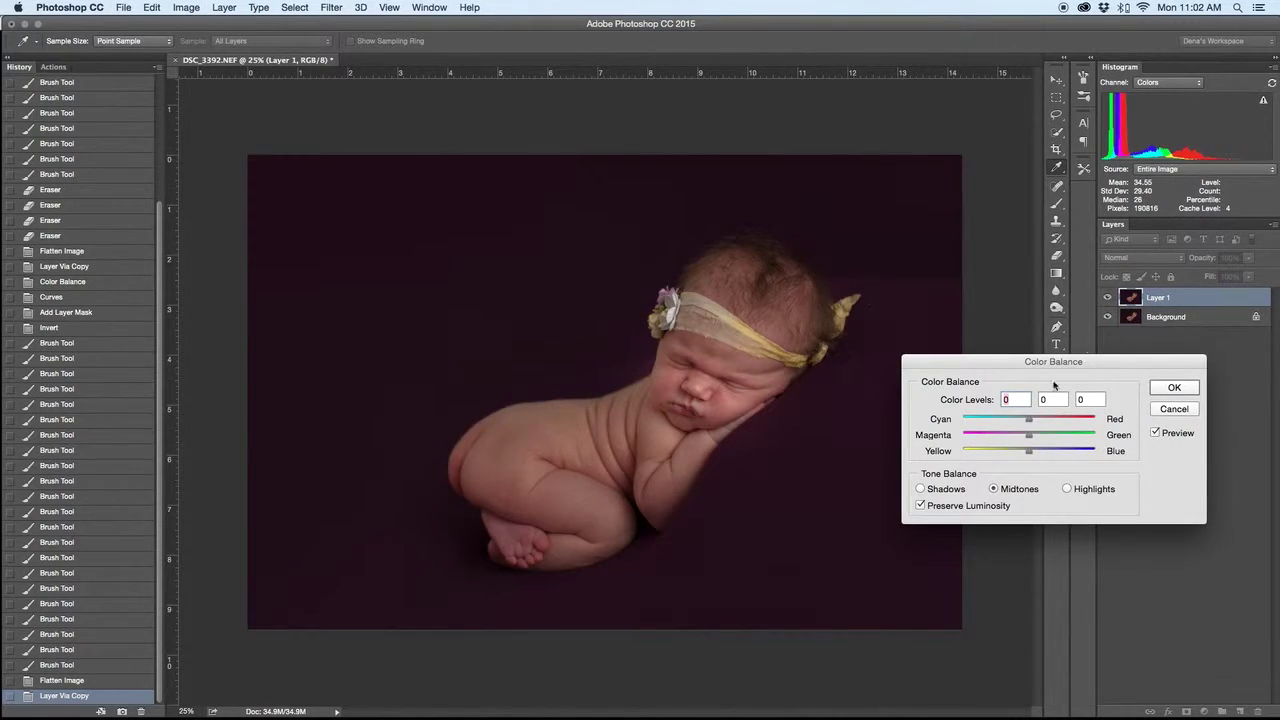
left_click(1034, 437)
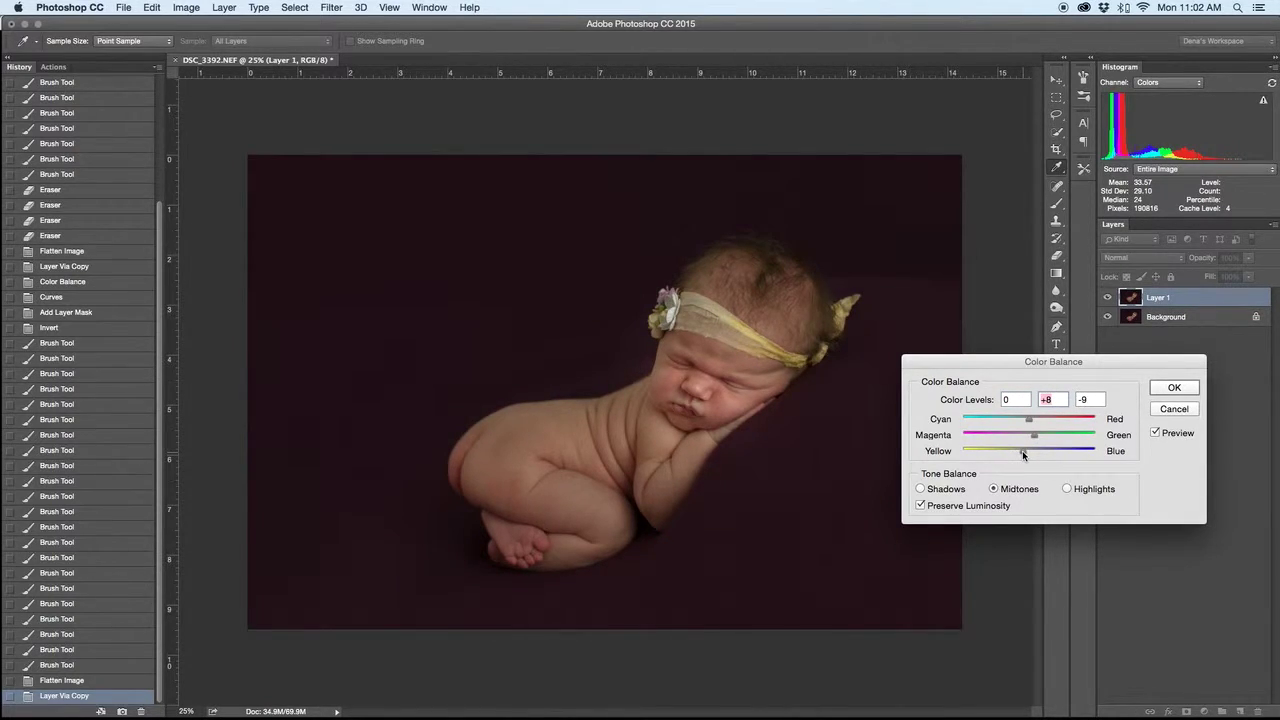
left_click(1022, 453)
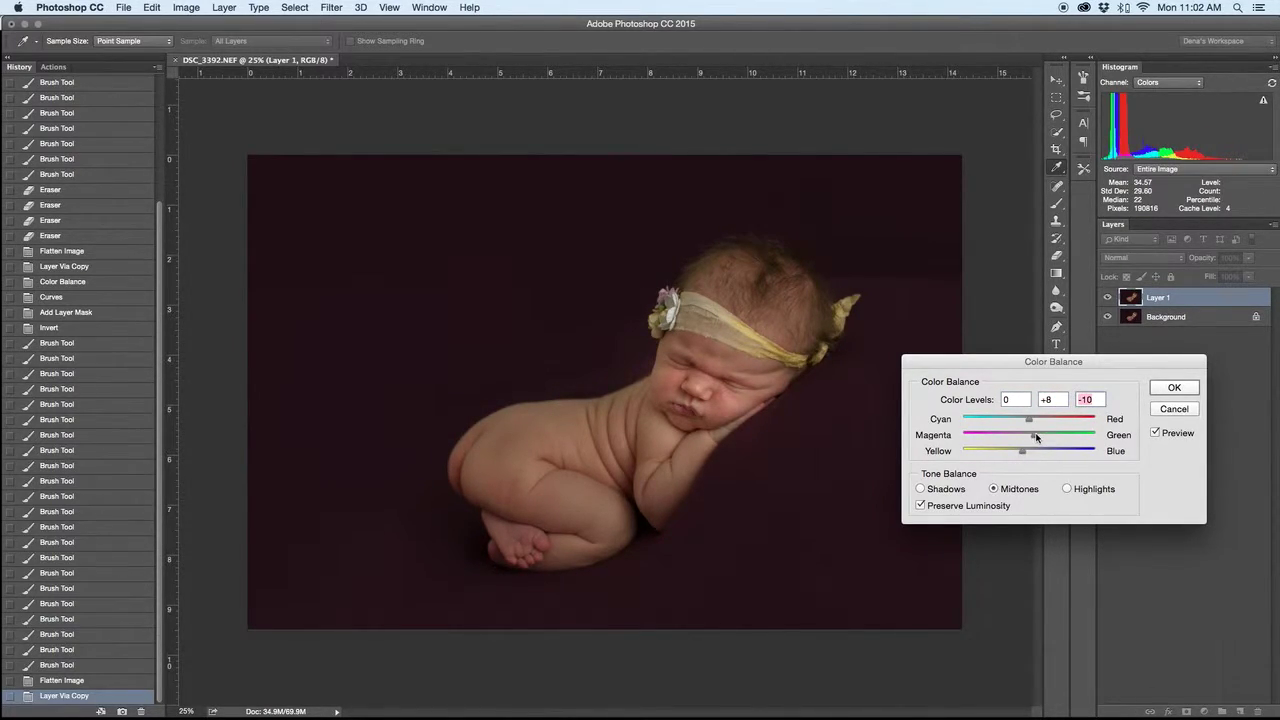
key("Return")
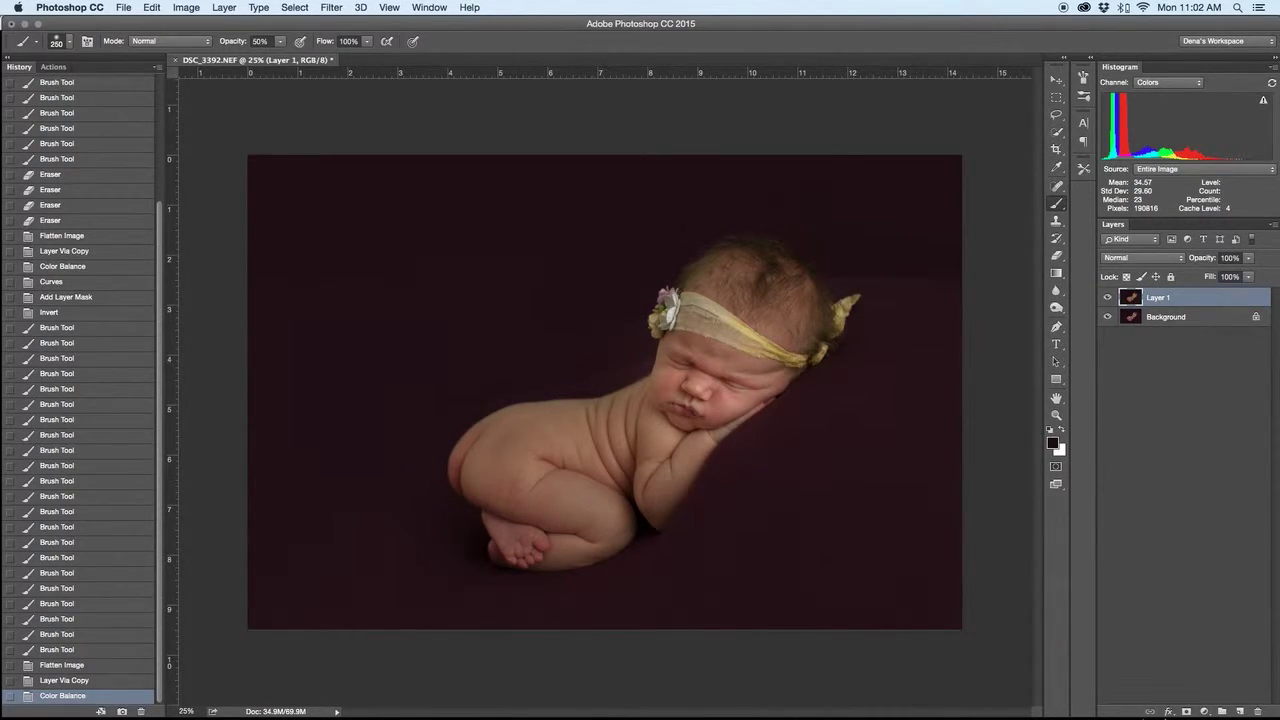
Step: Add an inverted mask to the colour-corrected layer and reveal it on the baby's foot with a 125 px brush, raising opacity to 100%
left_click(1186, 711)
key("super+i")
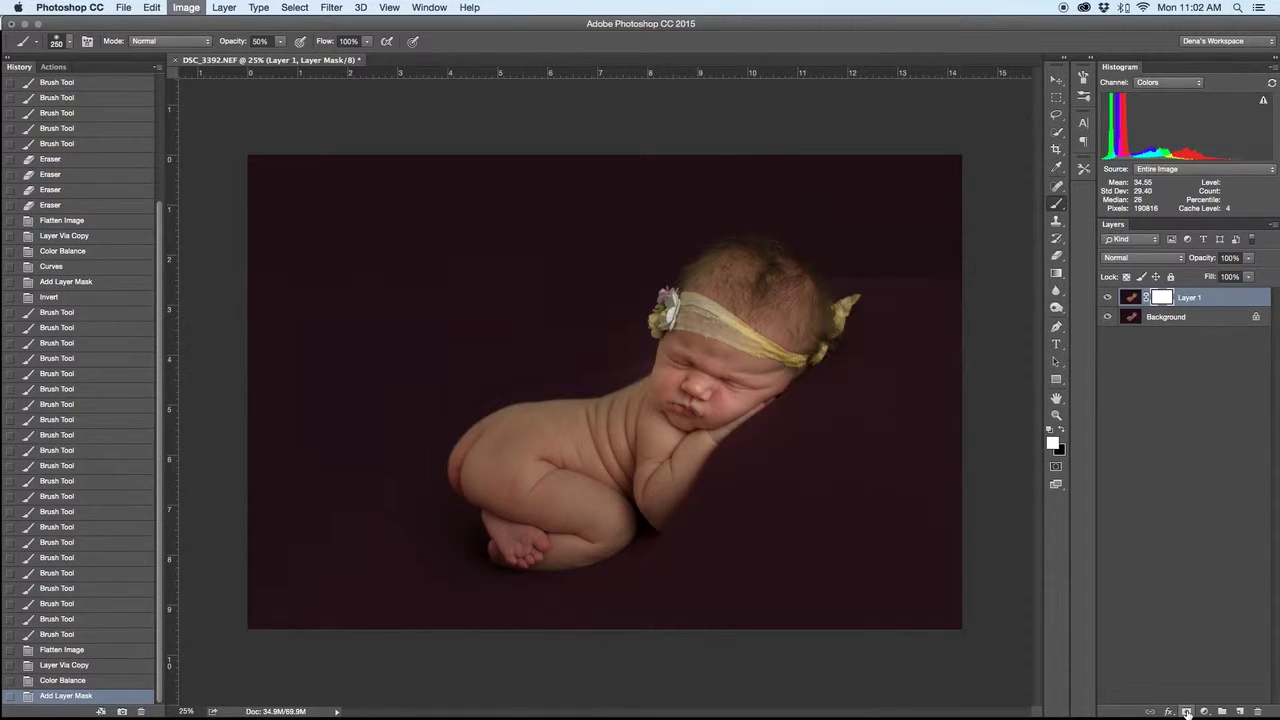
key("bracketleft")
key("bracketleft")
key("bracketleft")
key("bracketleft")
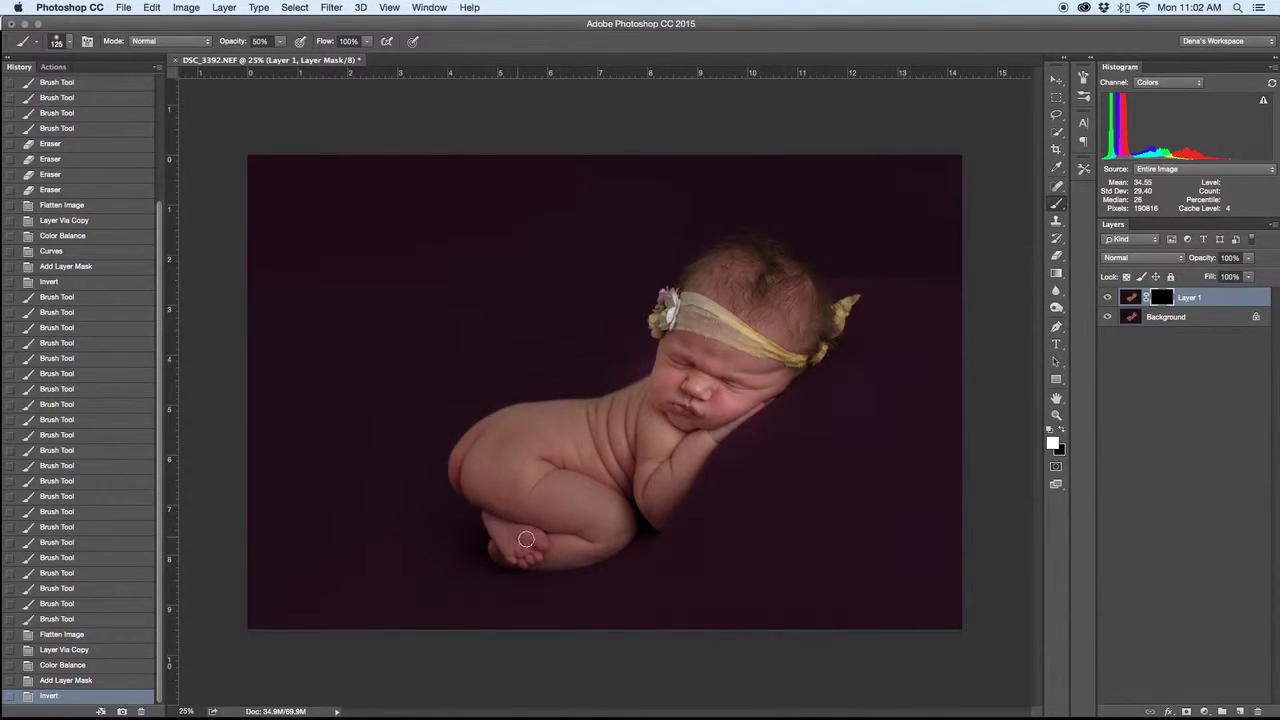
left_click_drag(528, 542, 545, 543)
key("0")
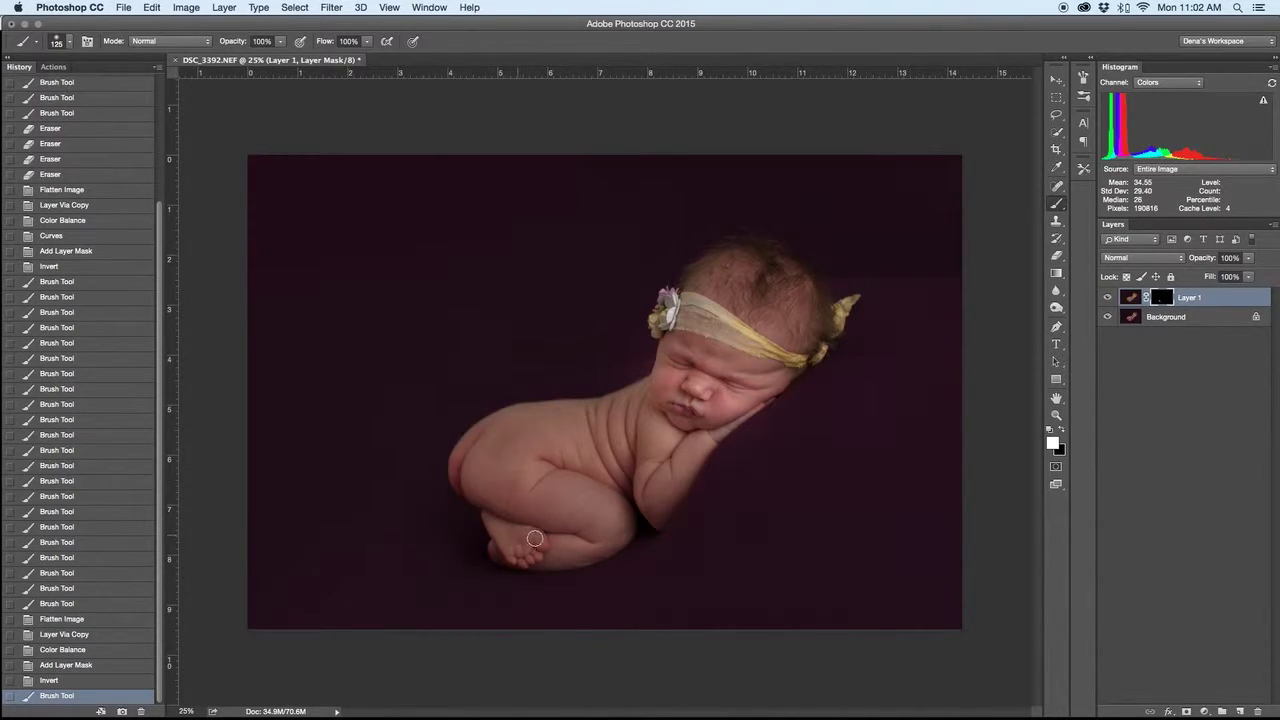
left_click(499, 550)
Step: Reveal the colour correction across the baby's legs with a 300 px brush at 50% opacity
key("bracketright")
key("bracketright")
key("bracketright")
key("bracketright")
key("bracketright")
key("5")
left_click_drag(542, 520, 600, 521)
Step: Reduce the colour-corrected layer's opacity slightly and flatten the image
left_click_drag(1207, 264, 1195, 262)
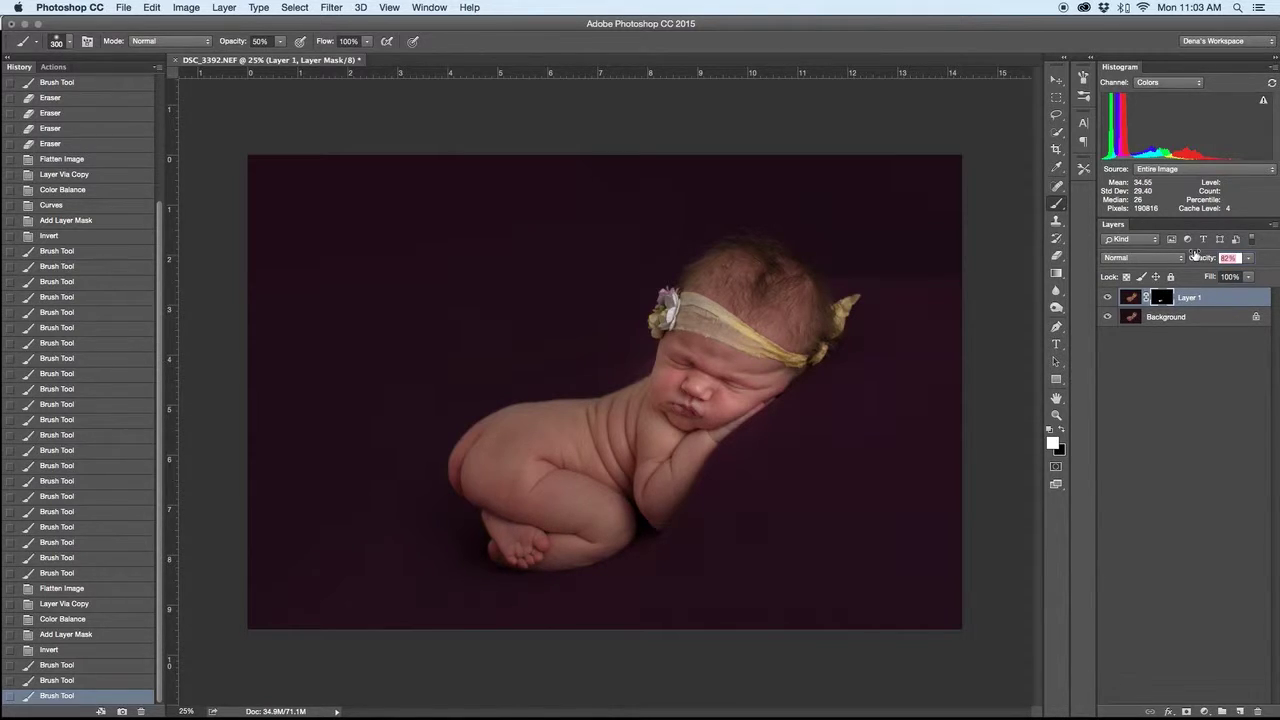
left_click_drag(1196, 257, 1193, 260)
key("super+shift+e")
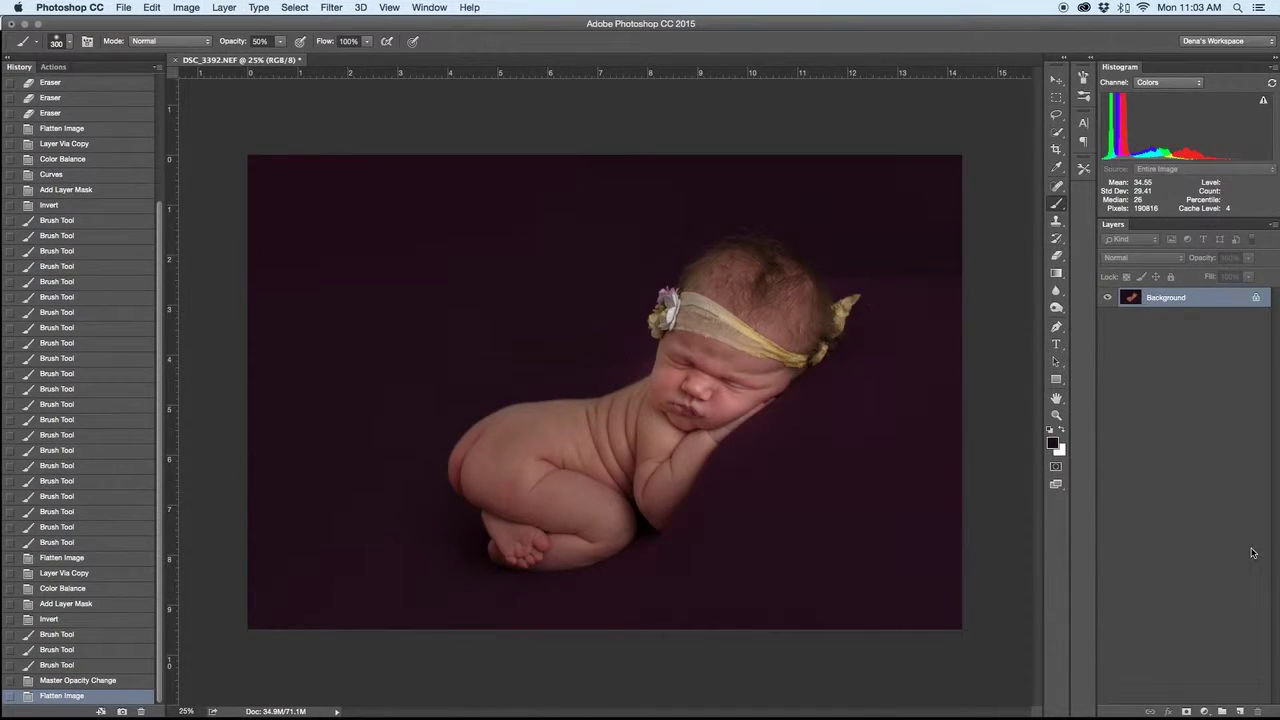
Step: Heal small blemishes on the forehead, between the brows and beside the eye with a 20 px Spot Healing Brush at 100% magnification
key("super+plus")
key("super+plus")
key("super+plus")
key("super+plus")
mouse_move(877, 458)
left_mouse_down()
mouse_move(600, 563)
mouse_move(543, 523)
left_mouse_up()
key("j")
left_click(610, 399)
left_click(515, 368)
left_click(648, 298)
left_click(632, 360)
left_click(629, 365)
left_click(668, 358)
Step: Spot-heal the marks on the cheek resting on the hand, from beside the nose down to the jaw
left_click(741, 493)
left_click(749, 483)
left_click(749, 483)
left_click(737, 509)
left_click(698, 492)
left_click(722, 557)
left_click(775, 542)
left_click(786, 576)
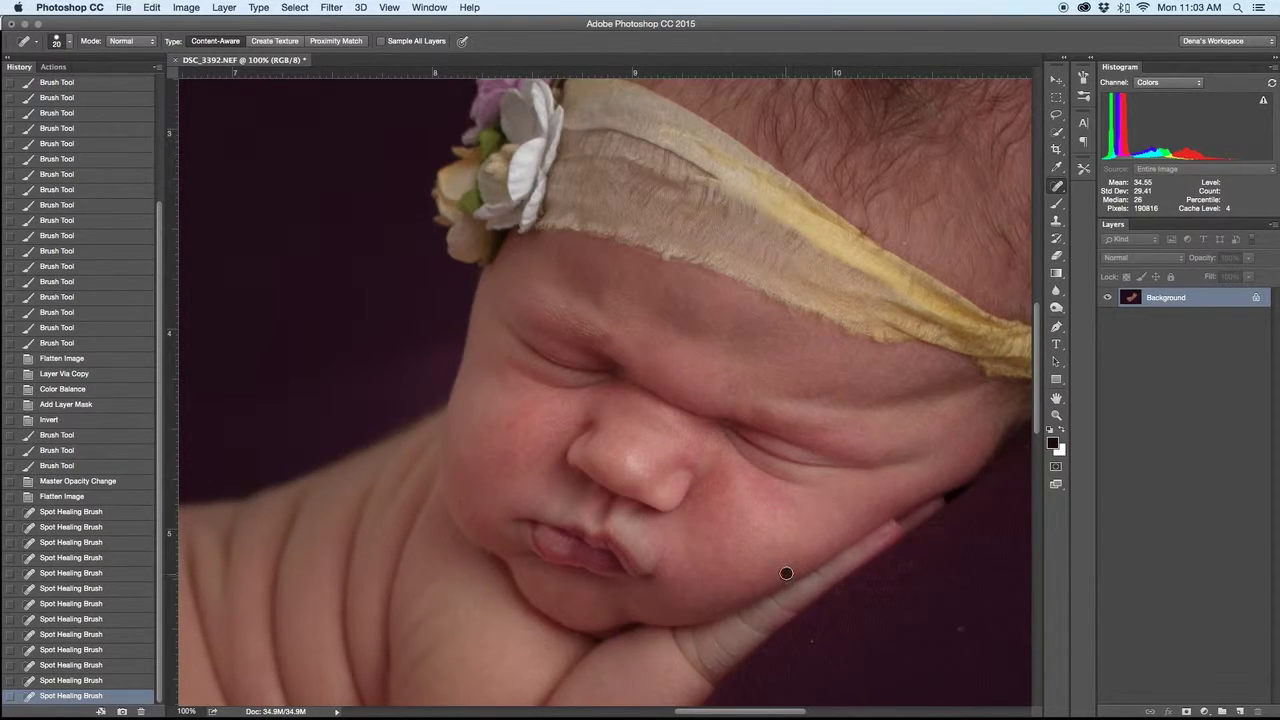
Step: Spot-heal the remaining marks near the outer eye, on the forehead below the headband and on the scalp
left_click(502, 366)
left_click(612, 312)
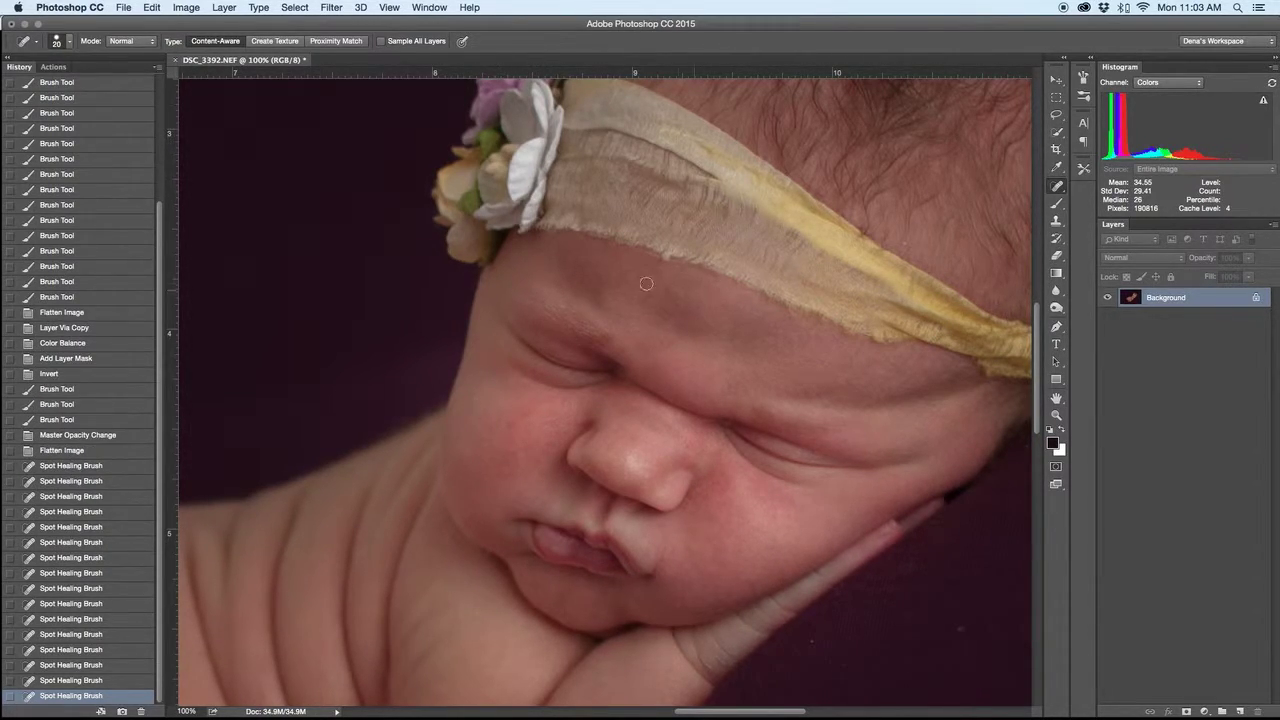
left_click(670, 264)
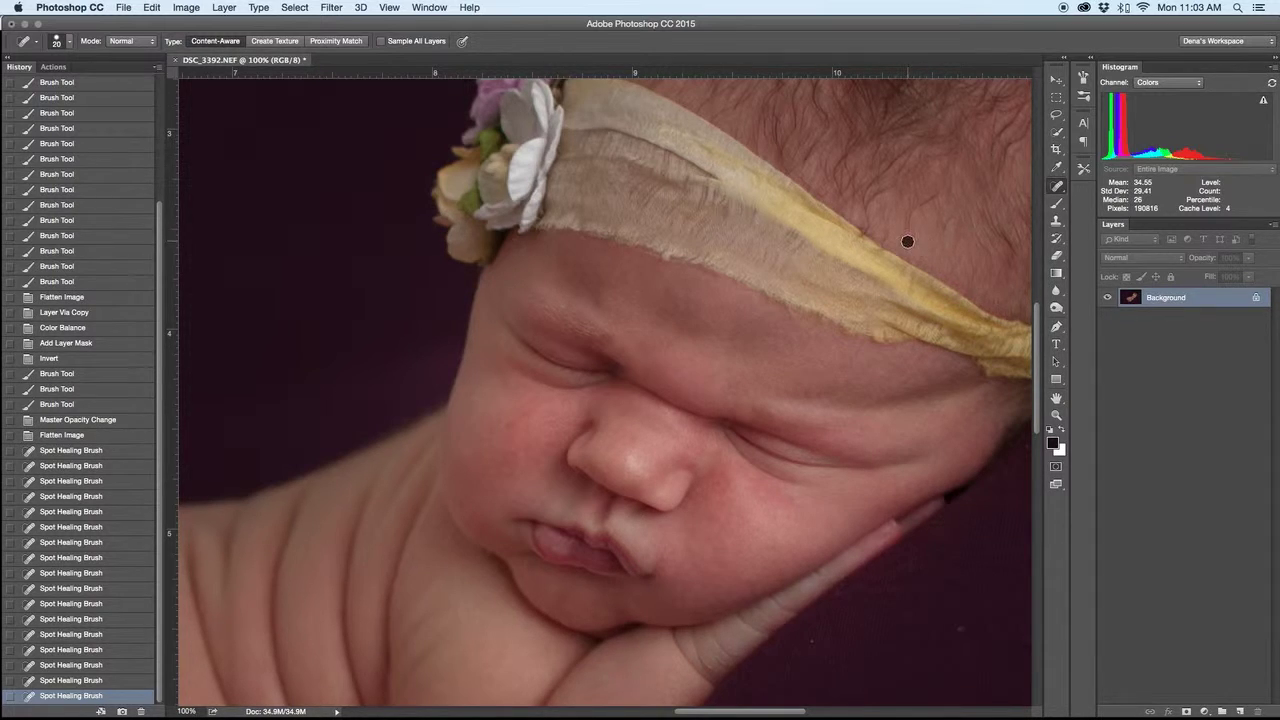
left_click(907, 241)
Step: Remove the light specks and lint from the purple backdrop below the baby's hand with the Spot Healing Brush
left_click(962, 628)
left_click(806, 641)
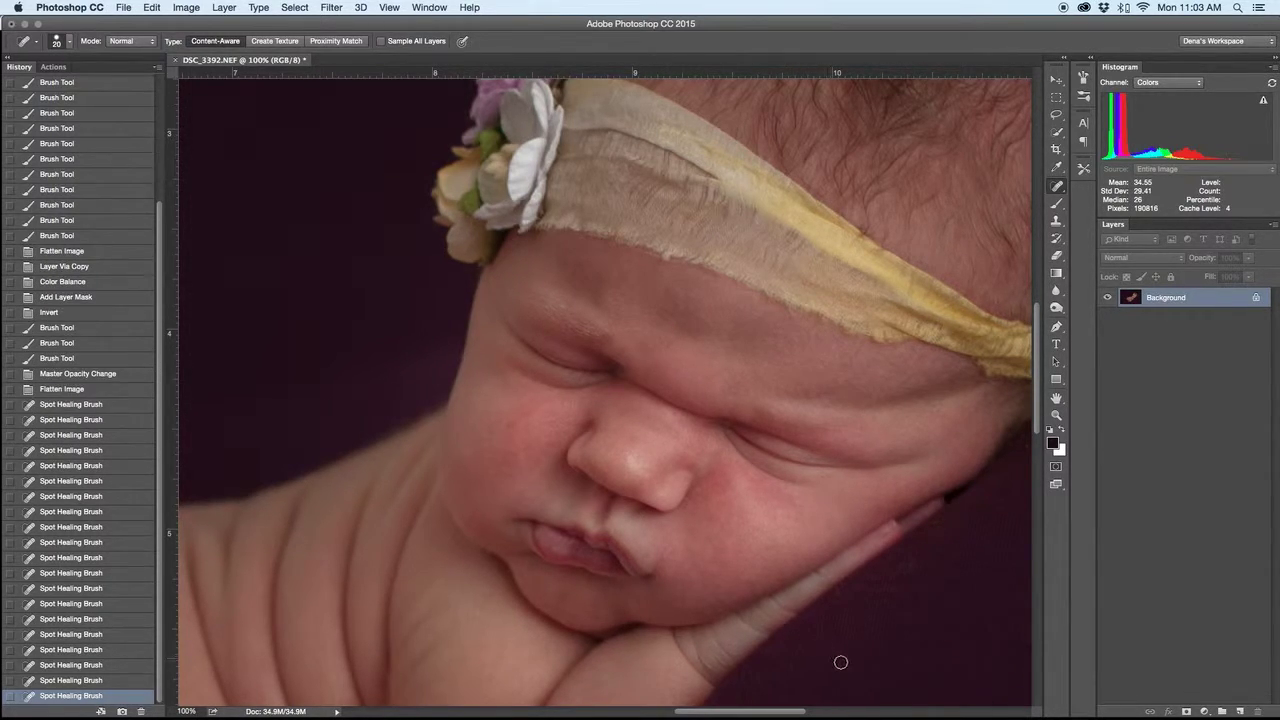
left_click(818, 645)
left_click(940, 531)
left_click(935, 523)
left_click(904, 570)
left_click(884, 596)
left_click(877, 582)
left_click(897, 574)
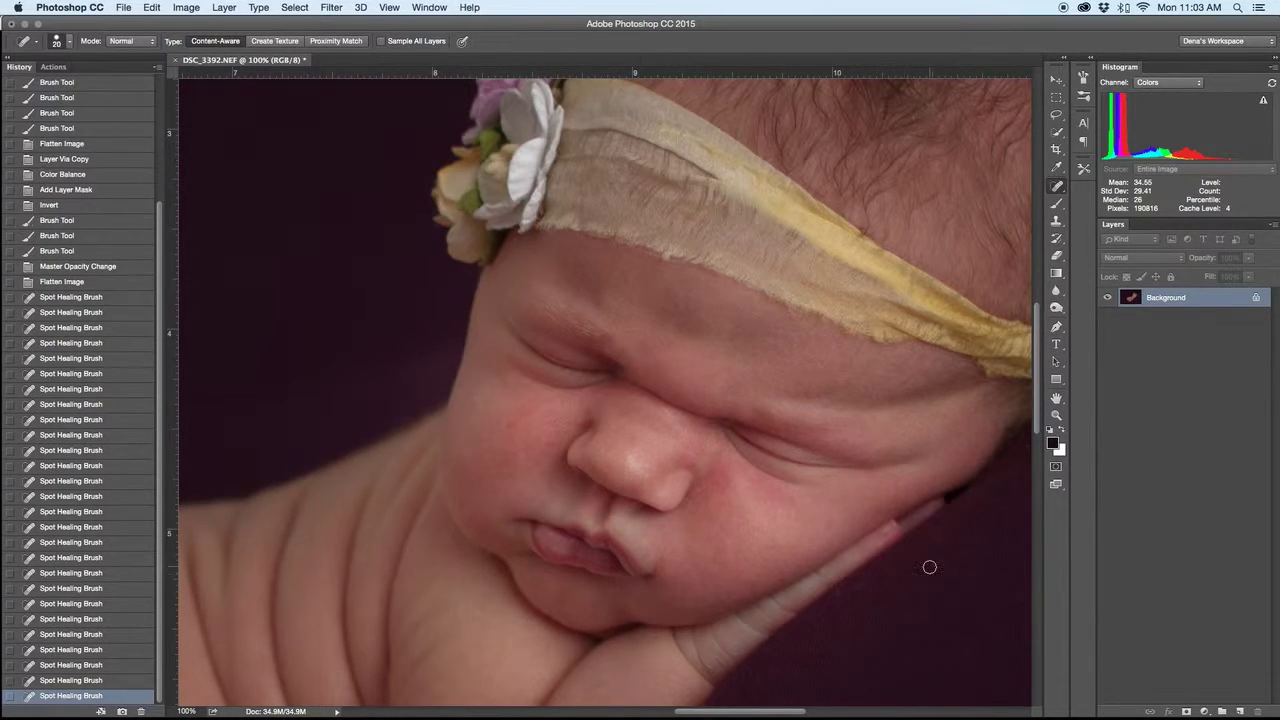
Step: Heal the small marks on the baby's upper lip with a 9 px Spot Healing Brush
key("bracketleft")
key("bracketleft")
left_click(610, 530)
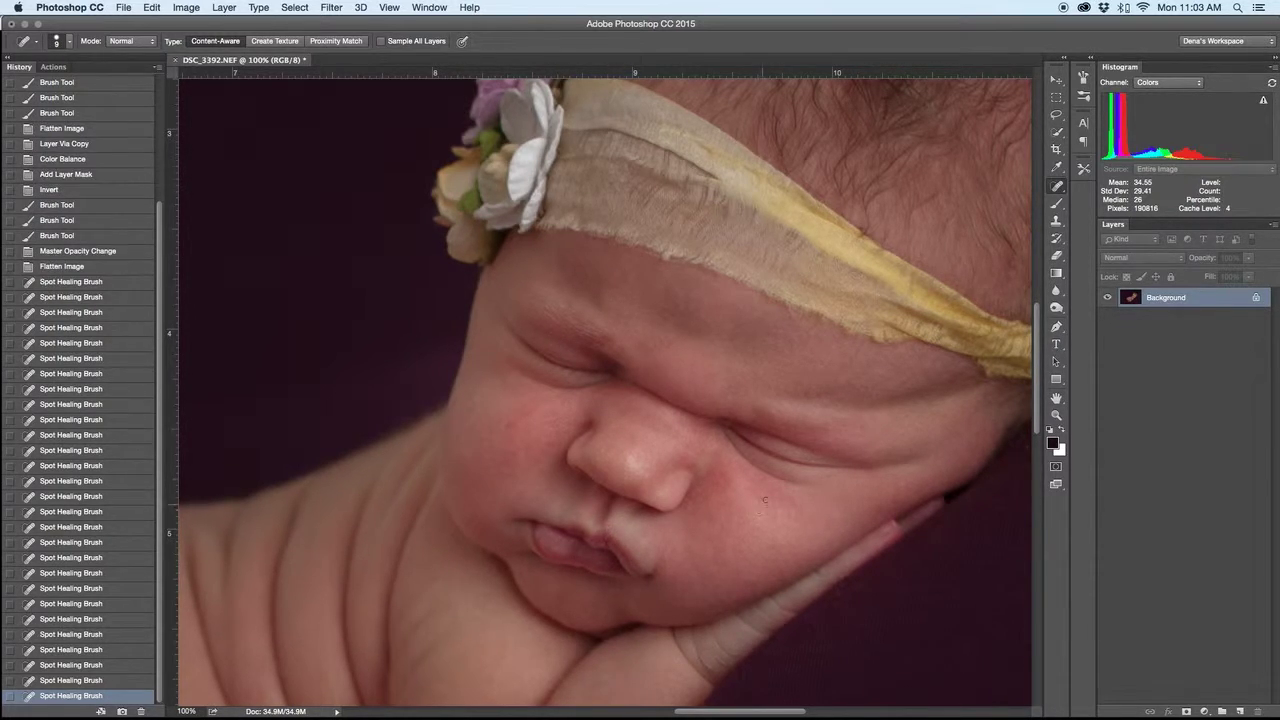
left_click(613, 534)
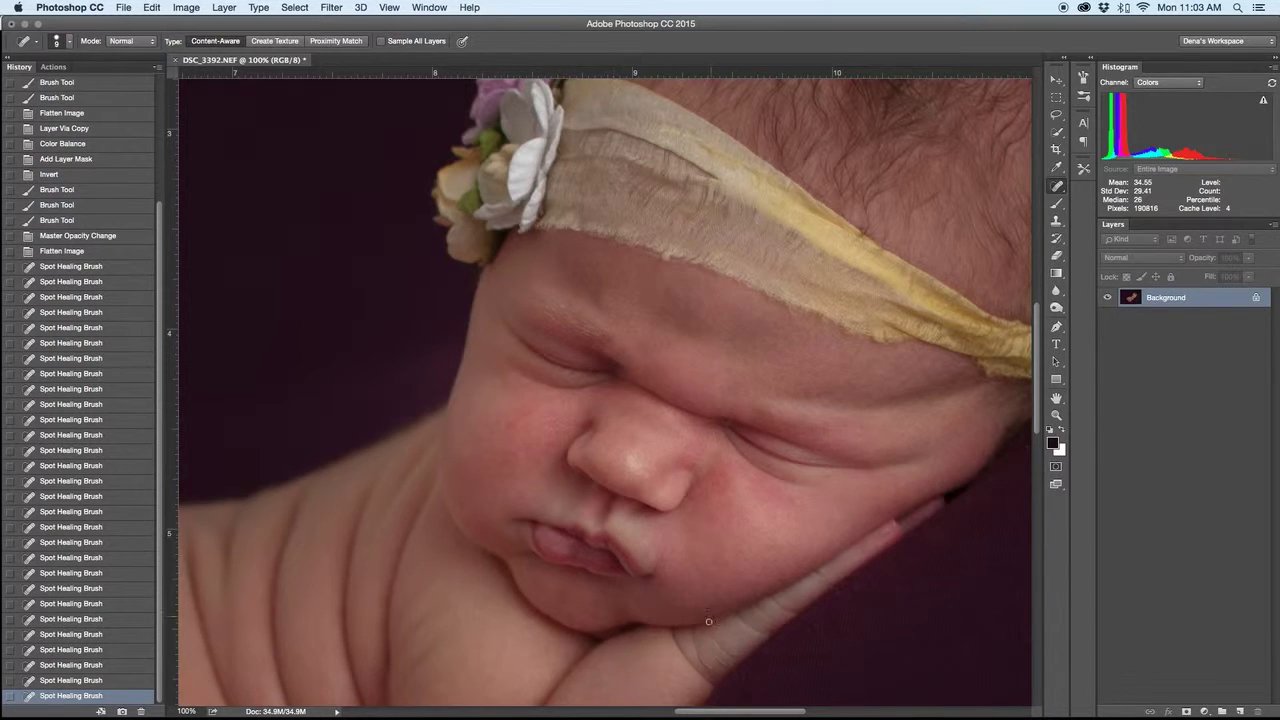
Step: Examine the baby's arm, torso, legs and face for remaining blemishes
scroll(686, 500, "down", 5)
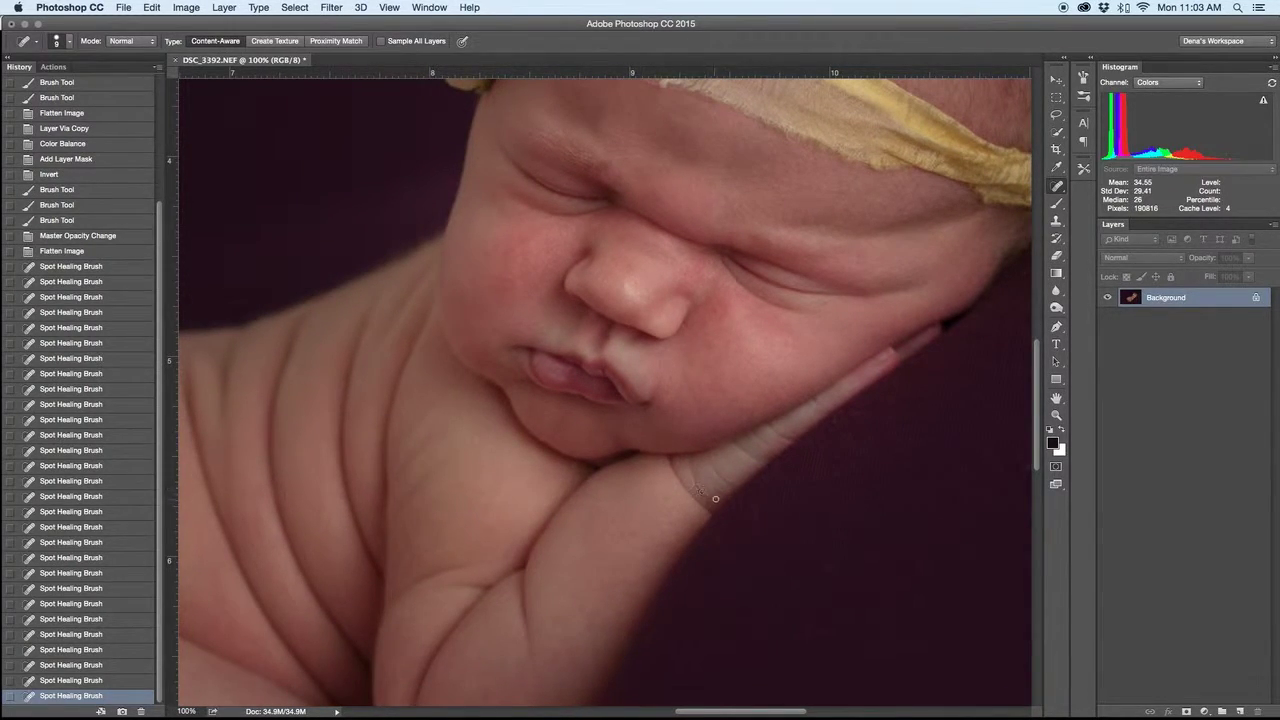
left_click_drag(456, 607, 568, 351)
left_click_drag(431, 640, 688, 471)
left_click_drag(515, 439, 546, 480)
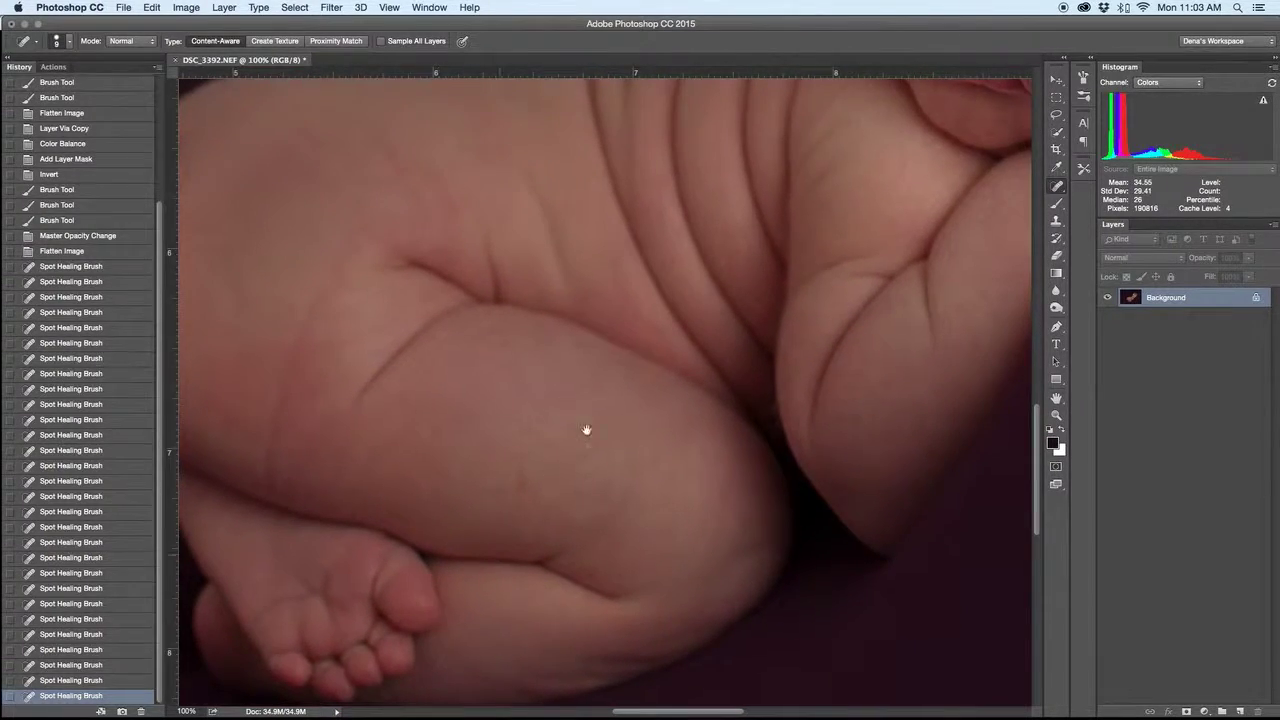
left_click_drag(790, 326, 754, 457)
scroll(971, 240, "up", 5)
scroll(971, 240, "right", 7)
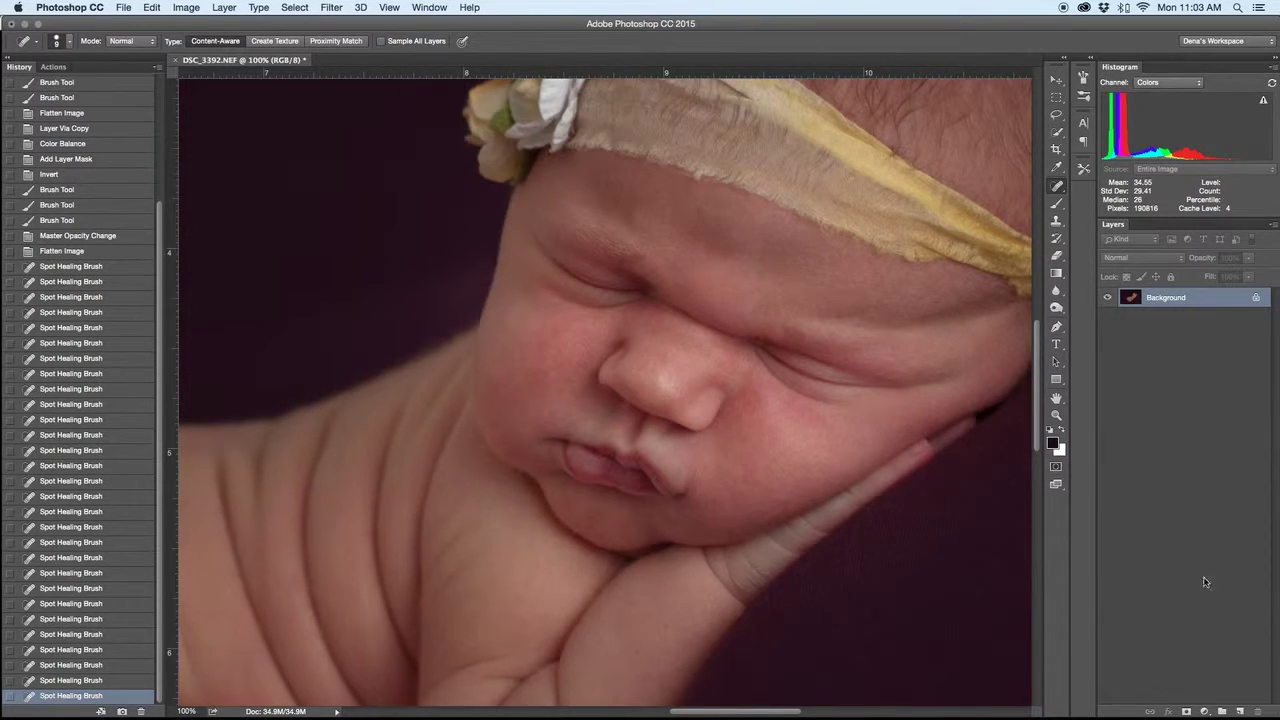
Step: On a new layer, paint skin tone sampled from the brow area over the forehead with a 90 px brush at 20% opacity
left_click(1240, 711)
key("b")
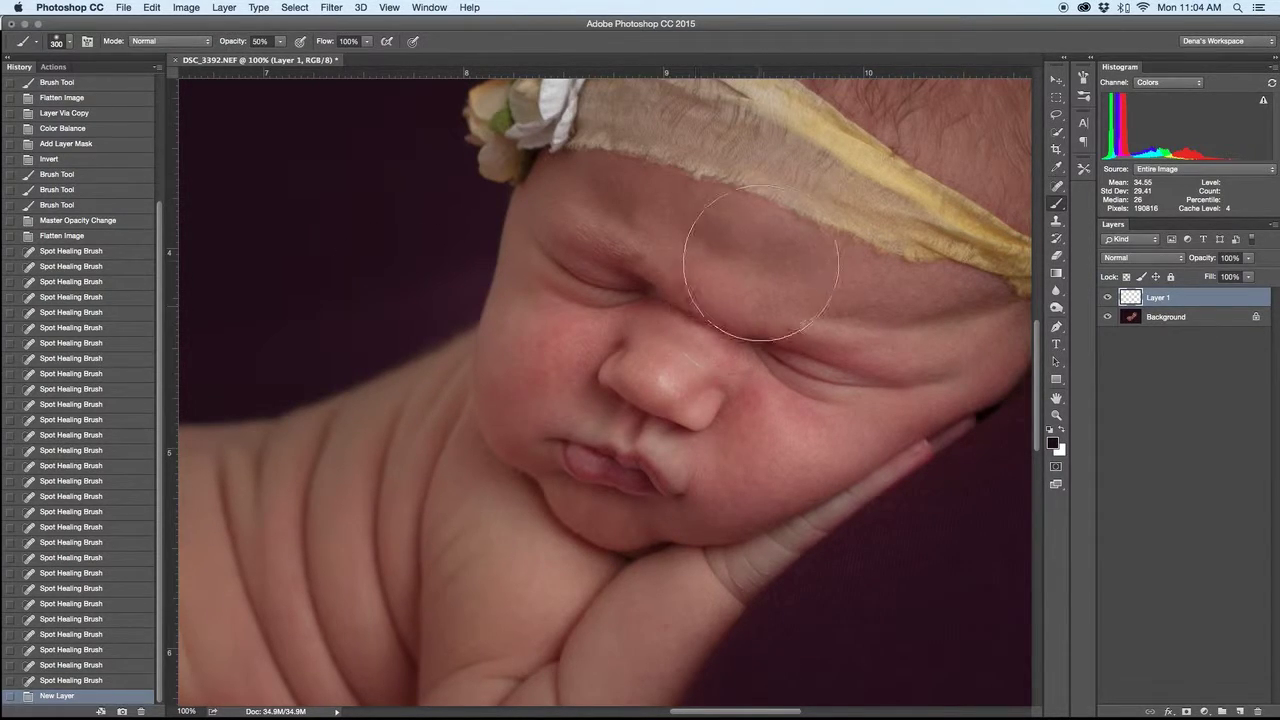
left_click(730, 273, "alt")
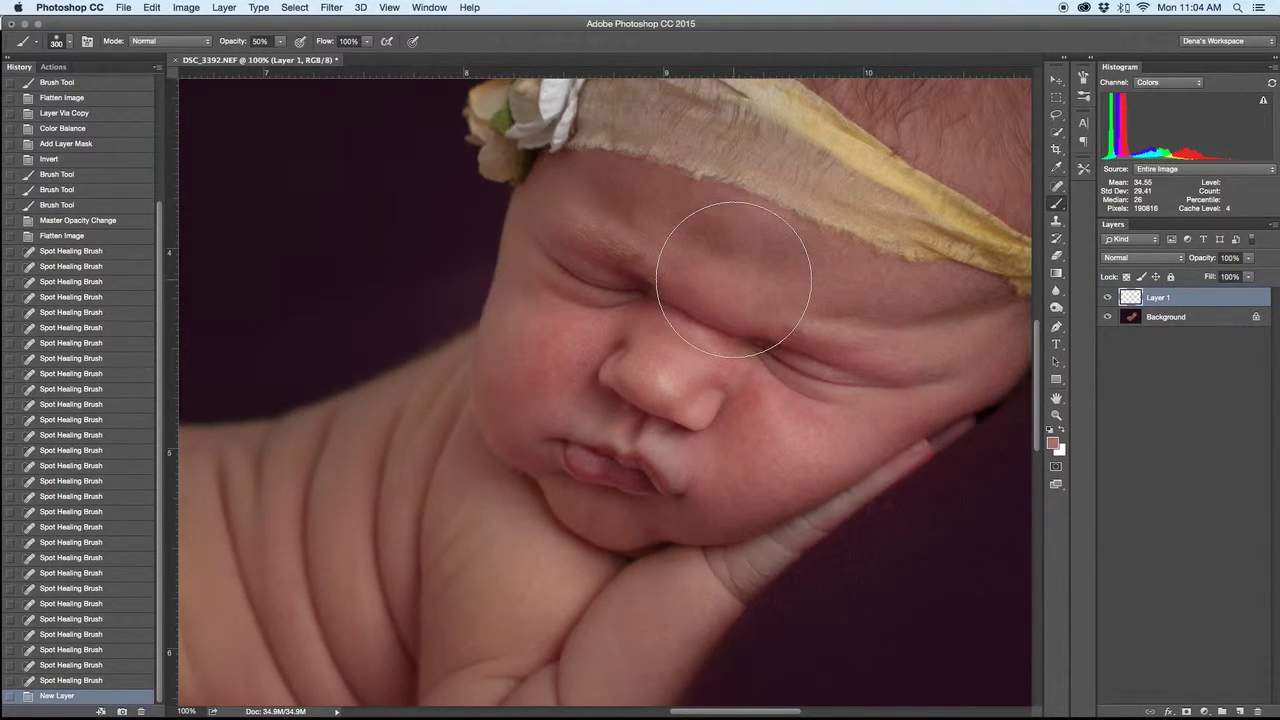
key("bracketleft")
key("bracketleft")
key("bracketleft")
key("bracketleft")
key("bracketleft")
key("2")
key("bracketleft")
key("bracketleft")
left_click_drag(806, 268, 720, 237)
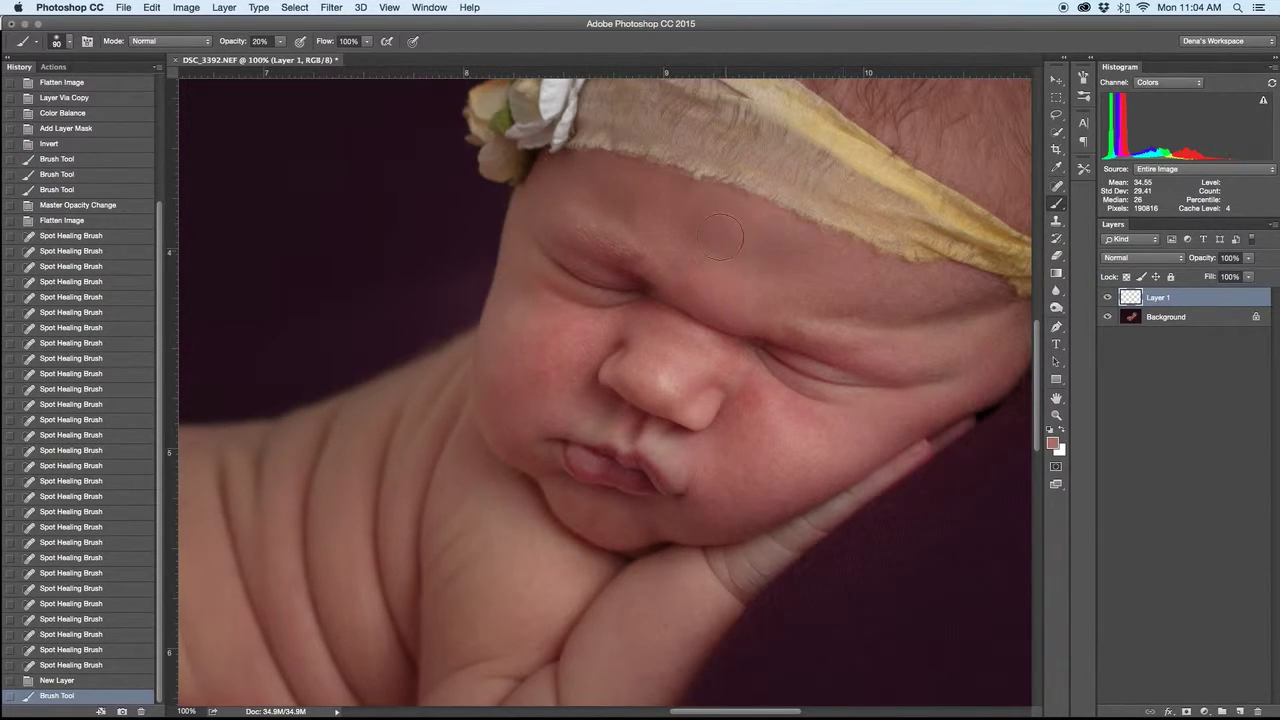
left_click(866, 293)
left_click_drag(869, 314, 742, 285)
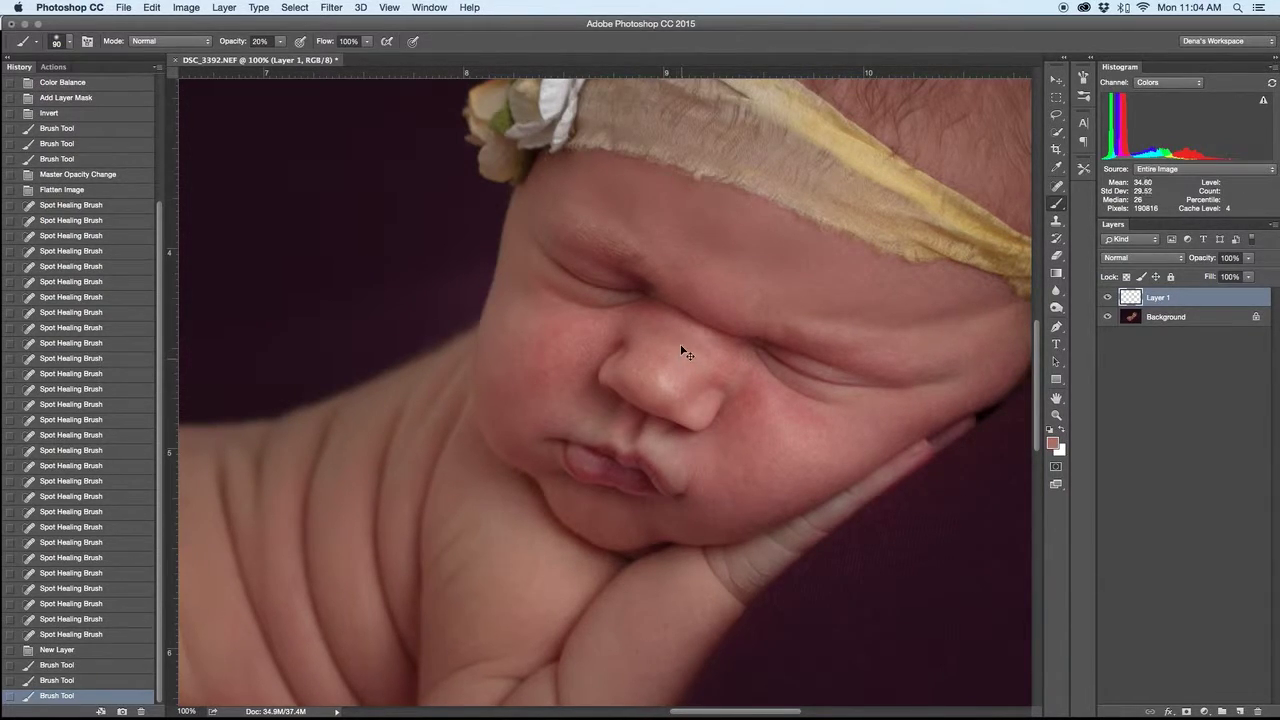
Step: Paint the sampled skin tone over the nose bridge, the red cheek beside the nose and the brow areas
mouse_move(668, 323)
left_mouse_down()
mouse_move(708, 346)
mouse_move(720, 322)
mouse_move(720, 372)
mouse_move(749, 400)
mouse_move(730, 433)
mouse_move(740, 394)
mouse_move(795, 475)
mouse_move(817, 426)
mouse_move(788, 413)
left_mouse_up()
left_click(775, 440)
left_click(795, 455)
left_click(757, 400)
left_click(839, 294)
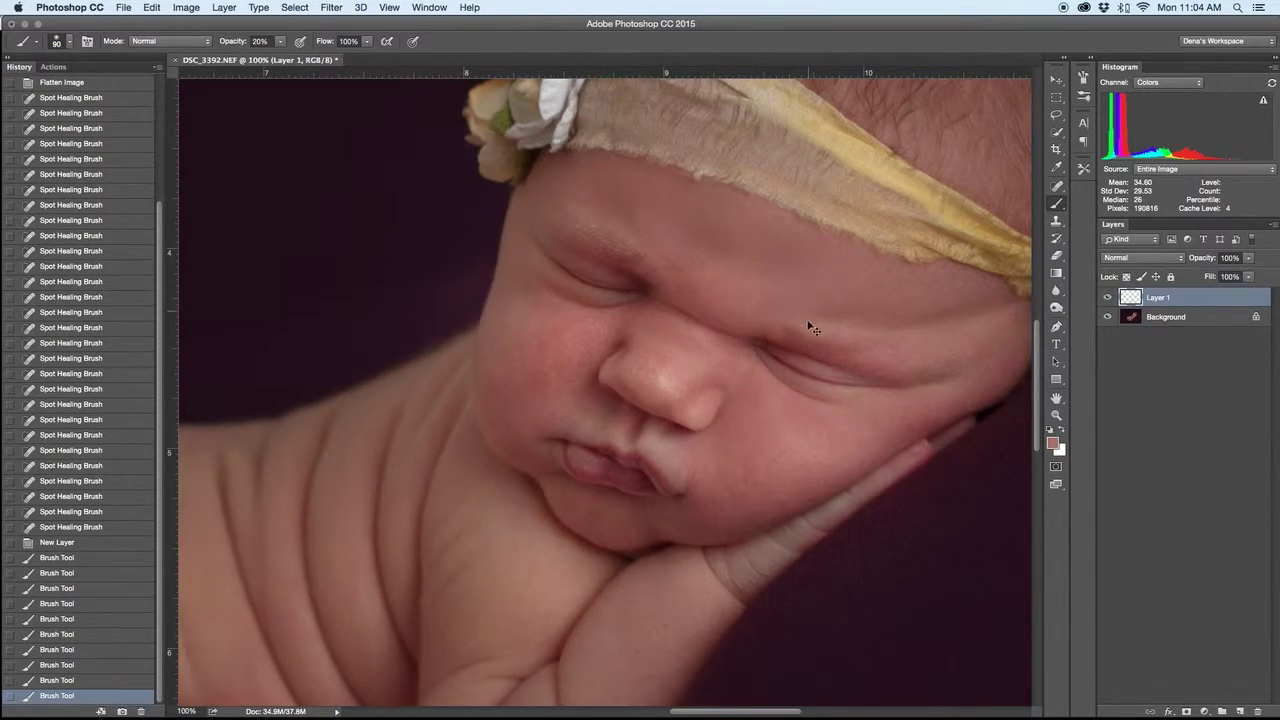
left_click_drag(786, 340, 872, 365)
mouse_move(646, 277)
left_mouse_down()
mouse_move(579, 251)
mouse_move(709, 297)
left_mouse_up()
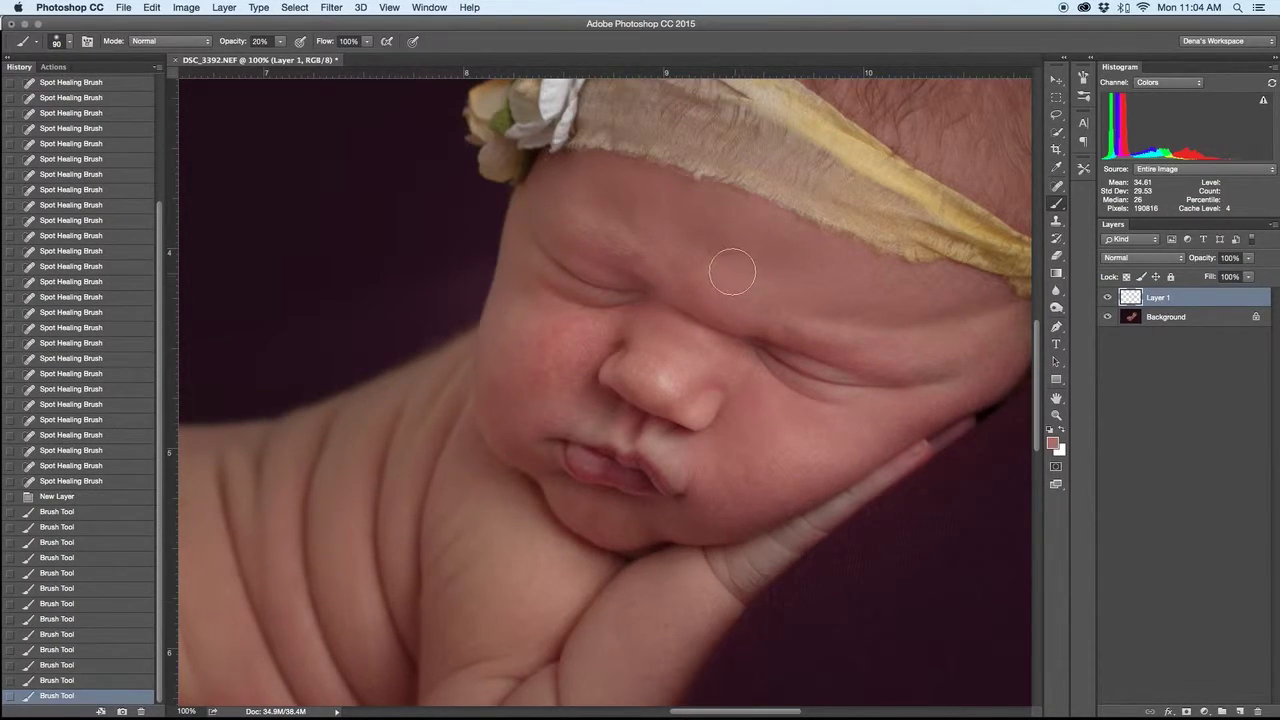
left_click(708, 326)
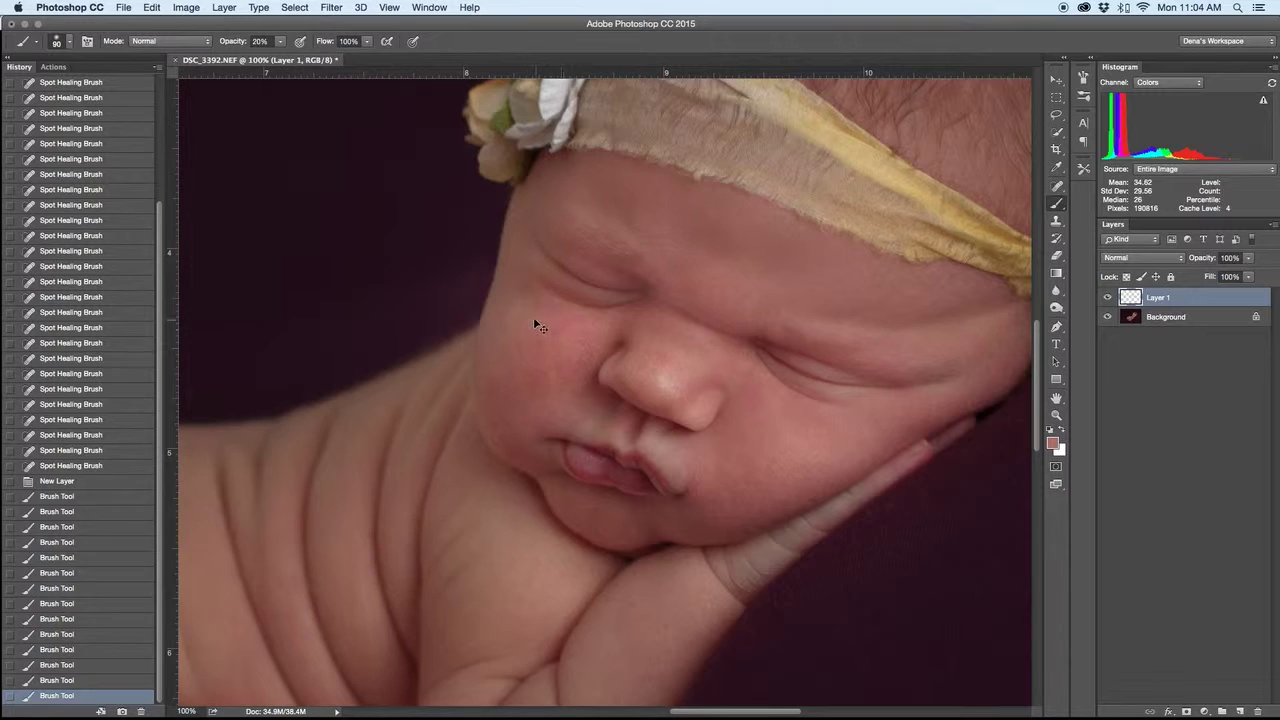
Step: Even out the redness on the cheek facing the backdrop, beside the nose and down to the chin
mouse_move(582, 343)
left_mouse_down()
mouse_move(611, 325)
mouse_move(535, 291)
mouse_move(636, 322)
mouse_move(584, 333)
mouse_move(544, 363)
mouse_move(532, 336)
mouse_move(555, 366)
mouse_move(592, 364)
mouse_move(517, 383)
mouse_move(518, 426)
mouse_move(612, 493)
mouse_move(610, 524)
left_mouse_up()
left_click(627, 325)
left_click(637, 323)
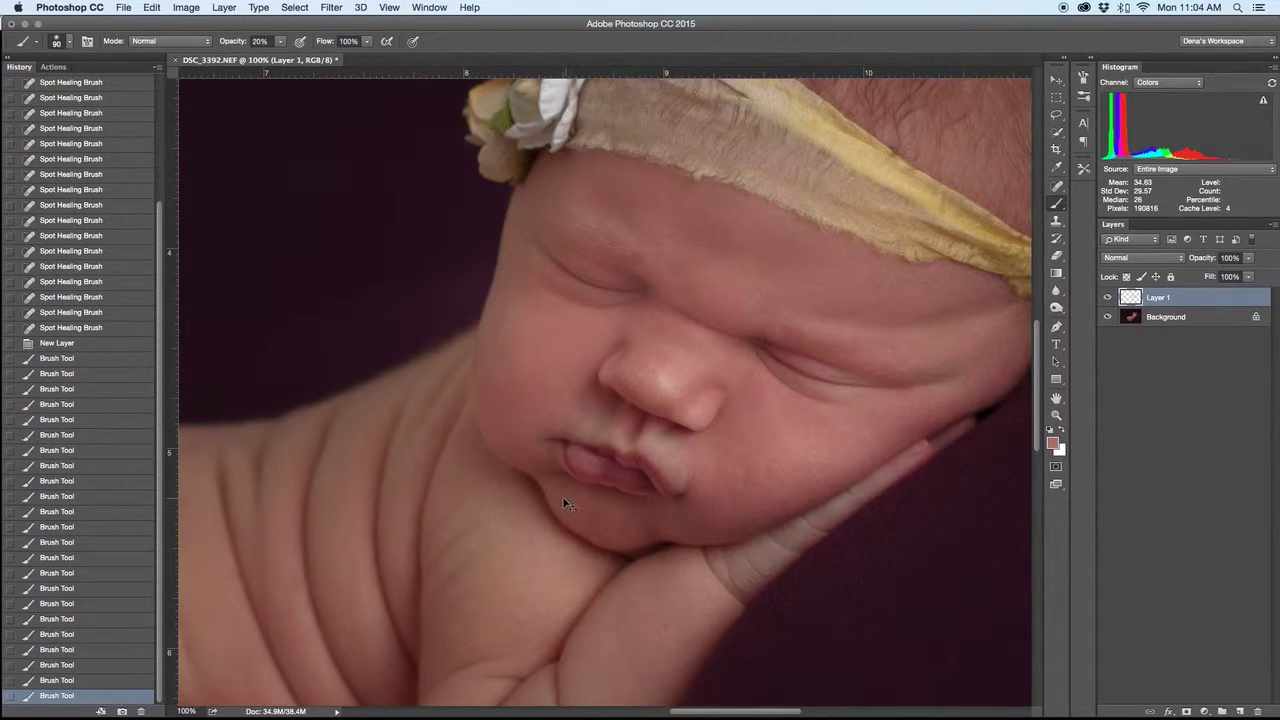
left_click(657, 520)
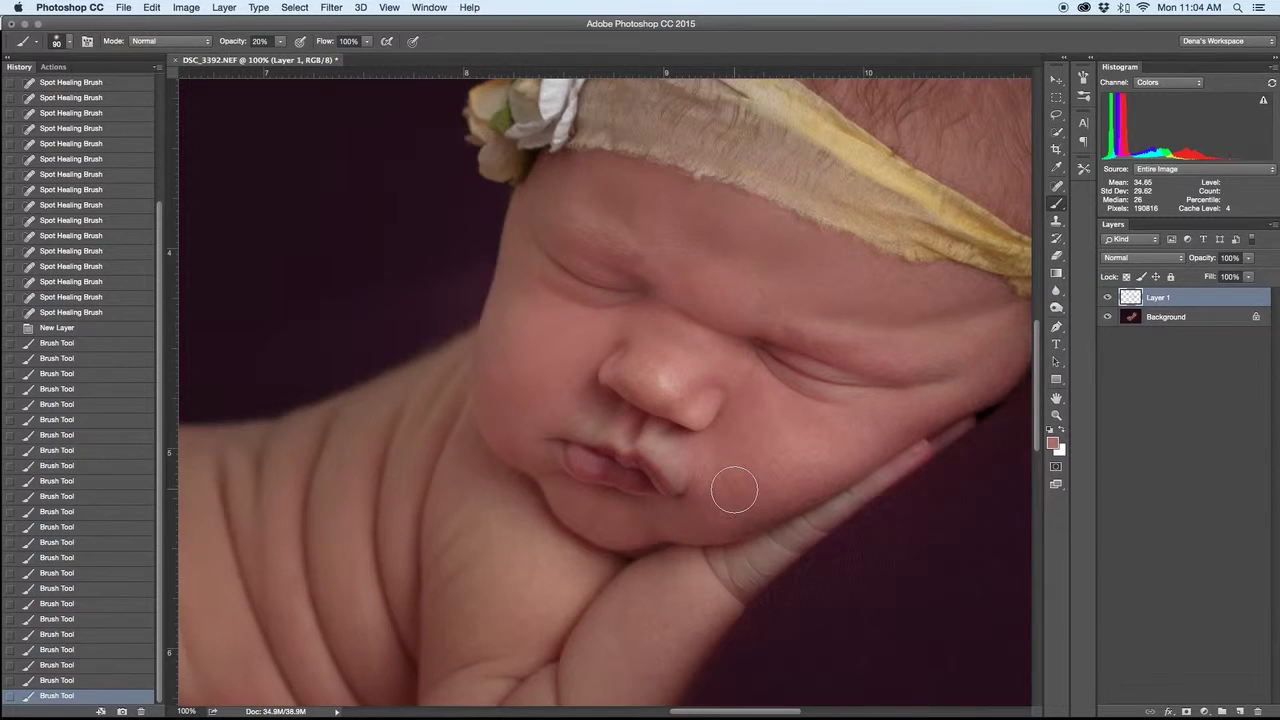
Step: Even out the skin above the lip, around the outer eye and on the cheek resting on the hand
left_click(678, 456)
left_click(940, 411)
left_click(891, 373)
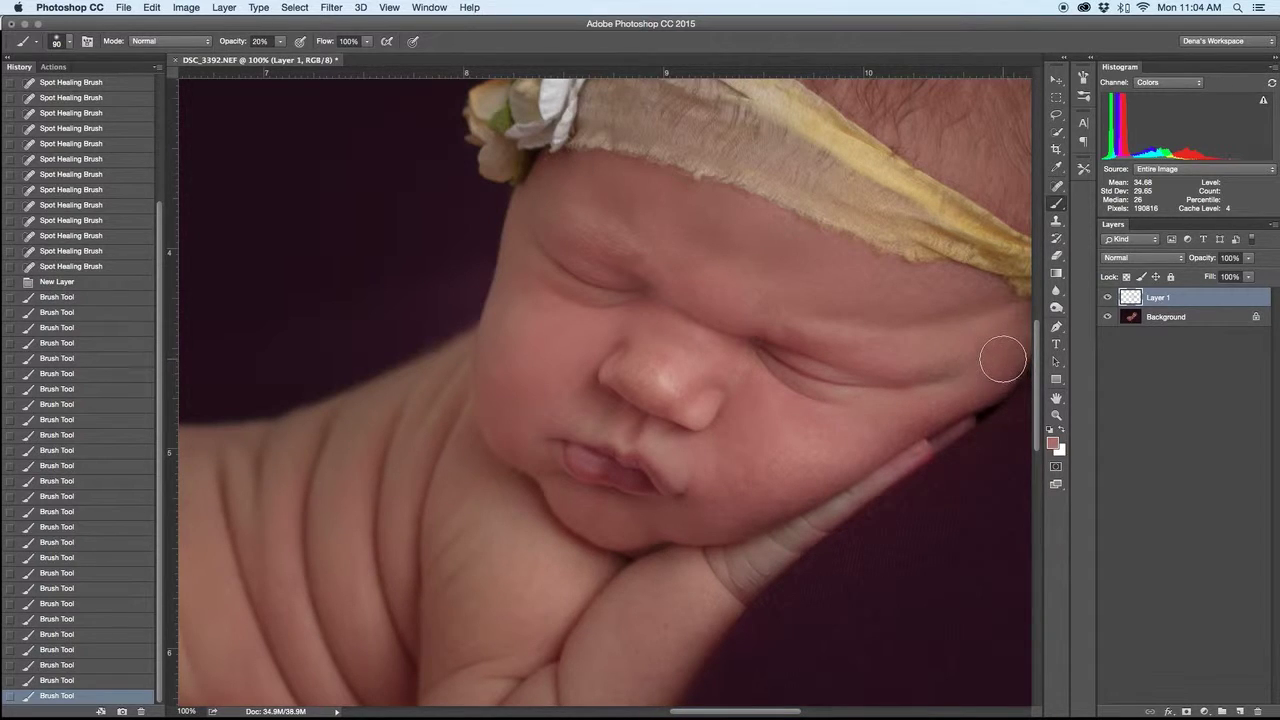
left_click(818, 473)
Step: Paint sampled body skin tone over the baby's hip and bottom with a 400 px brush at 20% opacity
key("space")
left_click_drag(662, 633, 918, 312)
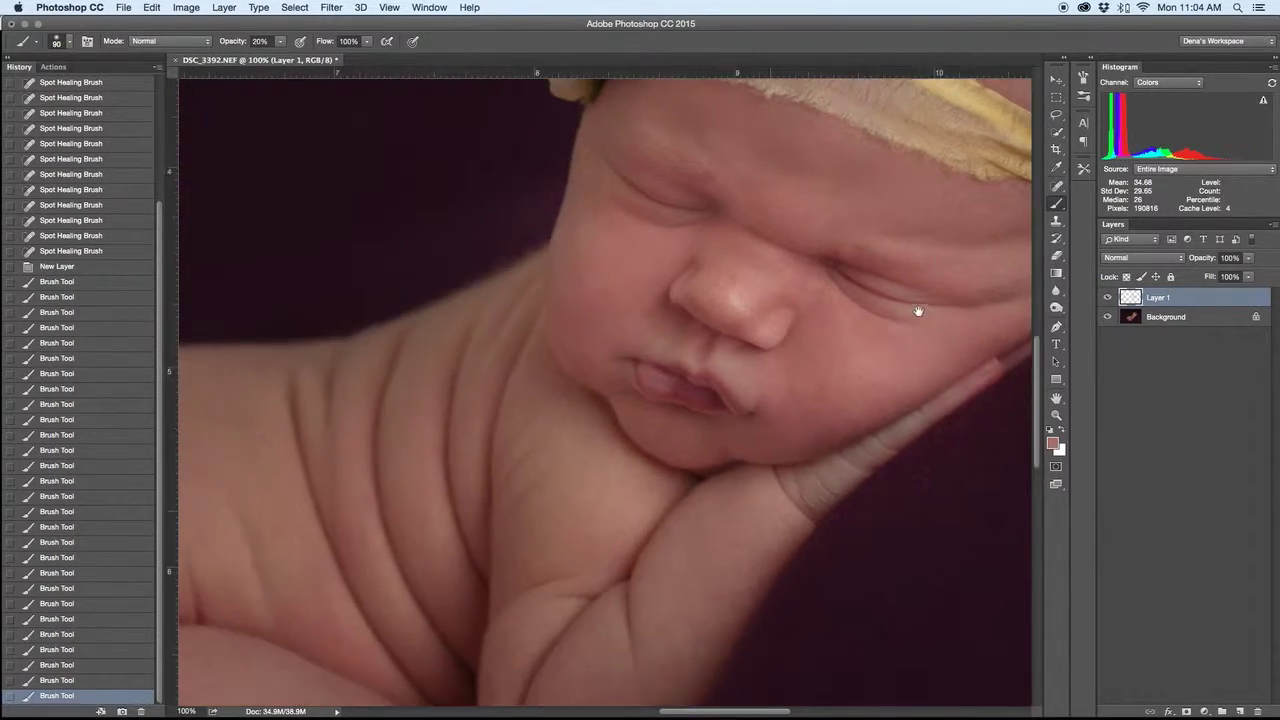
left_click_drag(831, 397, 857, 531)
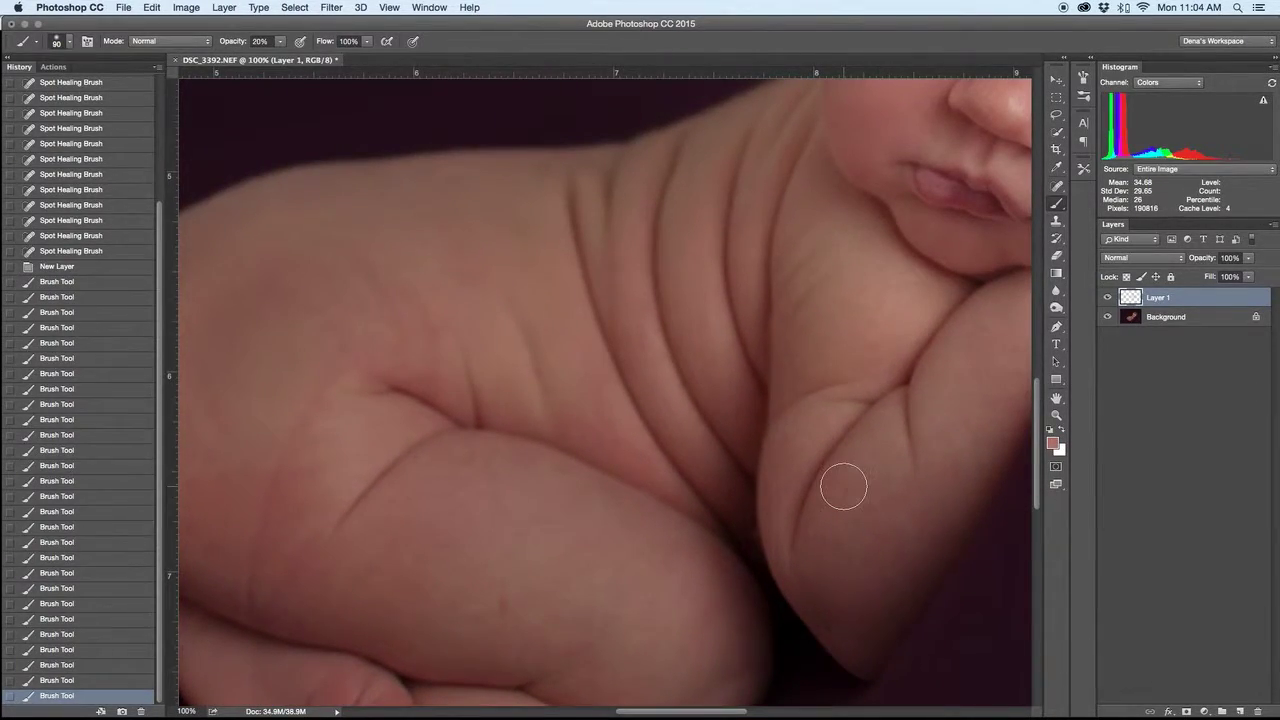
key("super+minus")
key("super+minus")
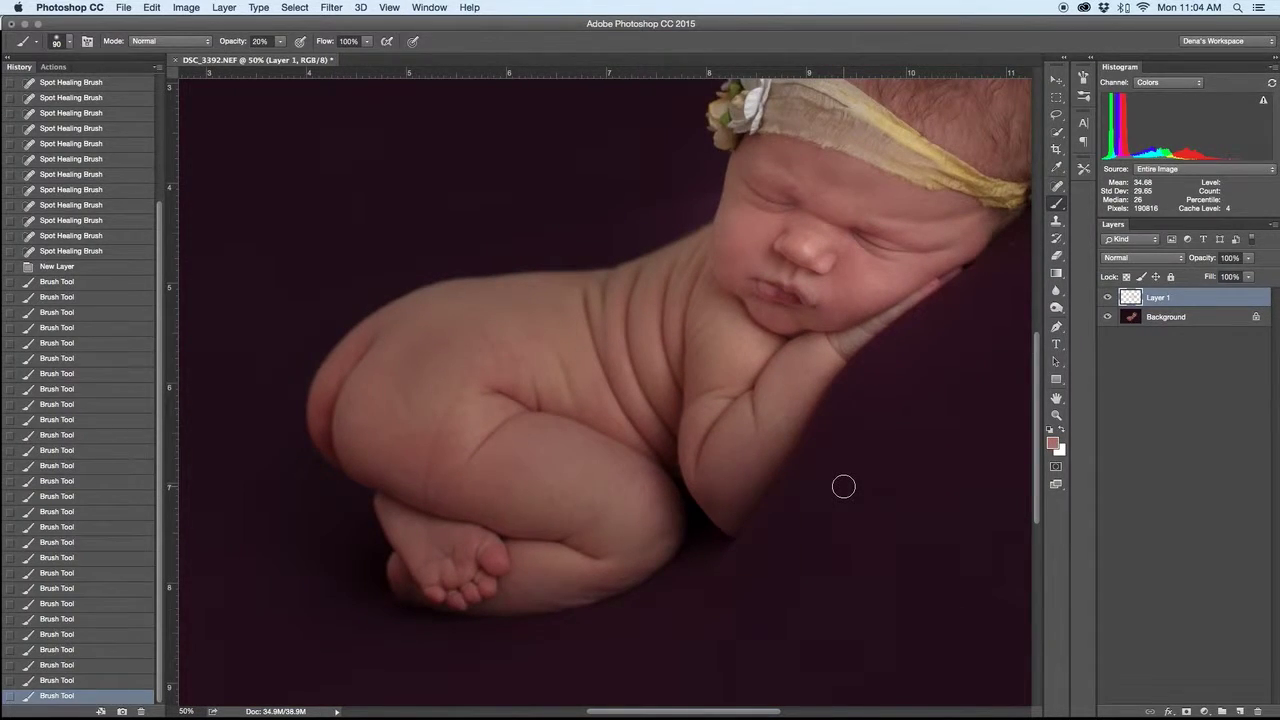
key("bracketright")
key("bracketright")
key("bracketright")
key("bracketright")
key("bracketright")
key("bracketright")
key("bracketright")
key("bracketright")
mouse_move(443, 383)
left_mouse_down()
mouse_move(400, 423)
mouse_move(484, 455)
mouse_move(402, 430)
mouse_move(501, 369)
mouse_move(390, 379)
mouse_move(367, 410)
left_mouse_up()
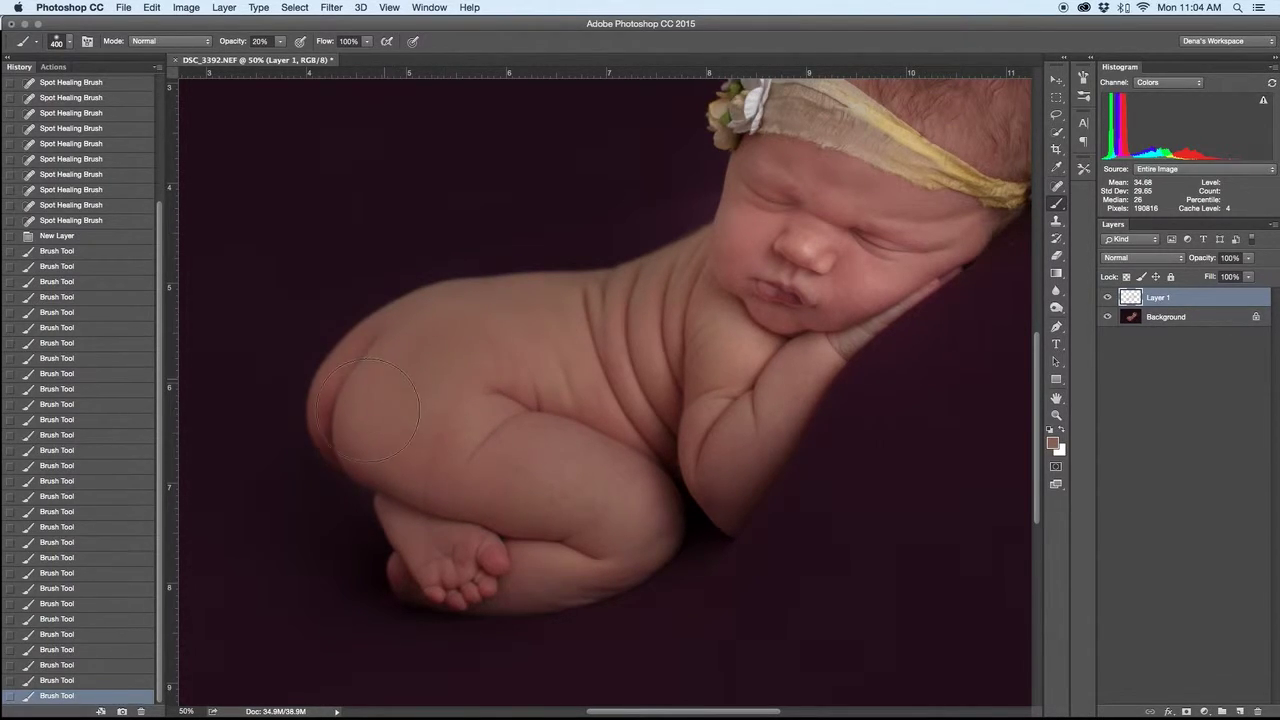
left_click(371, 406)
Step: Paint the body skin tone along the thigh down to the knee and lower leg
left_click(430, 430)
left_click(489, 450)
left_click(560, 480)
left_click(628, 508)
left_click_drag(628, 507, 560, 540)
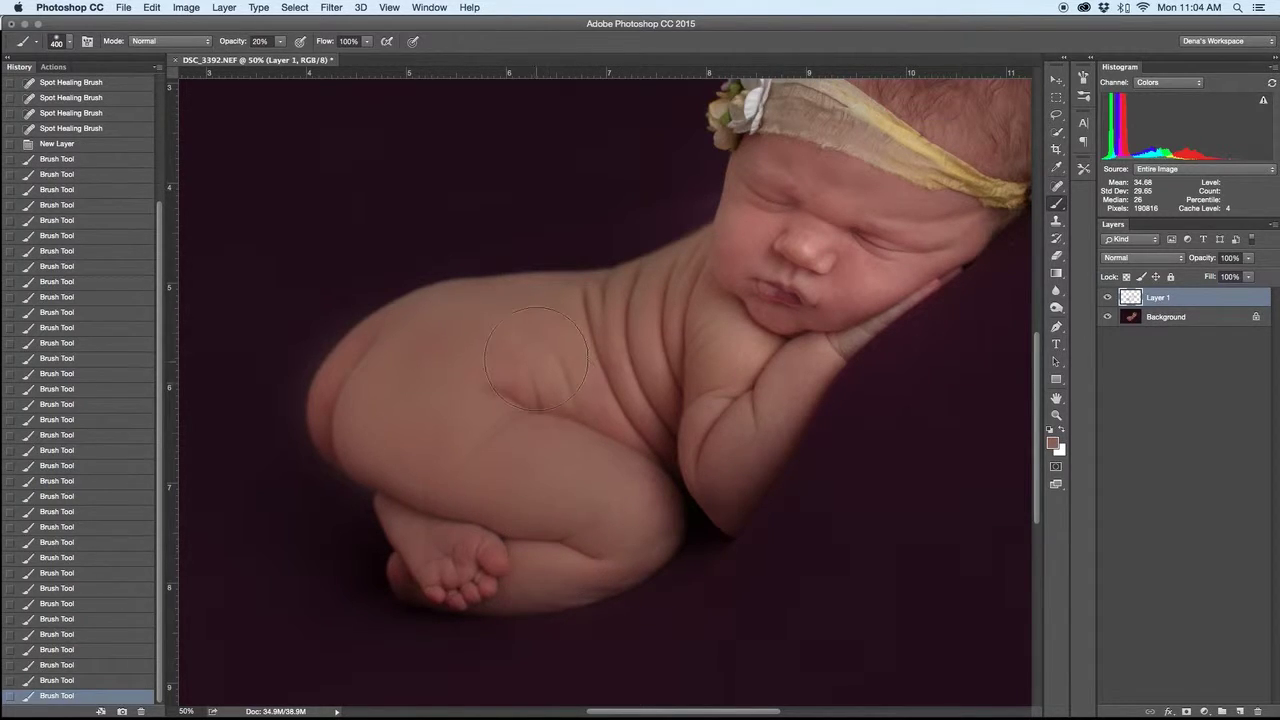
Step: Even out the skin tone over the side folds, the arm, the bottom and the lower back
left_click(661, 401)
mouse_move(676, 408)
left_mouse_down()
mouse_move(700, 440)
mouse_move(727, 430)
left_mouse_up()
left_click_drag(771, 375, 718, 460)
left_click(329, 369)
mouse_move(447, 386)
left_mouse_down()
mouse_move(396, 375)
mouse_move(424, 352)
left_mouse_up()
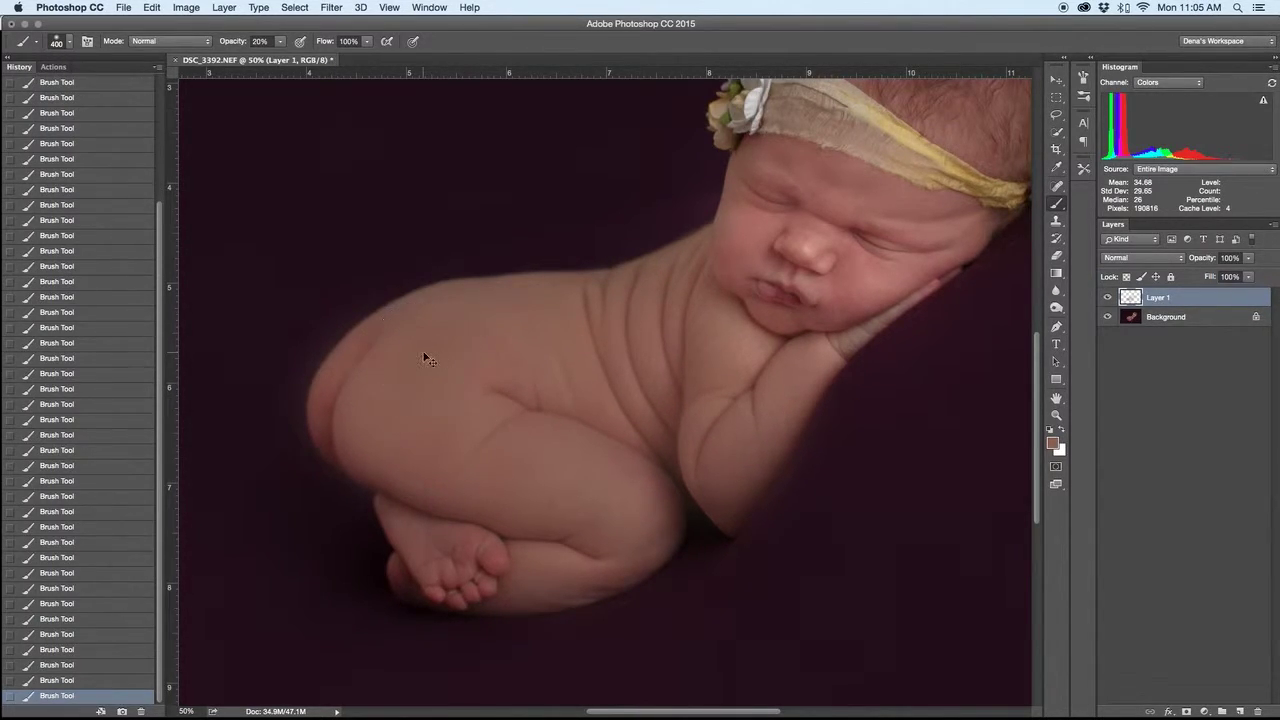
Step: Lower the painted skin layer's opacity to 43%
key("super+minus")
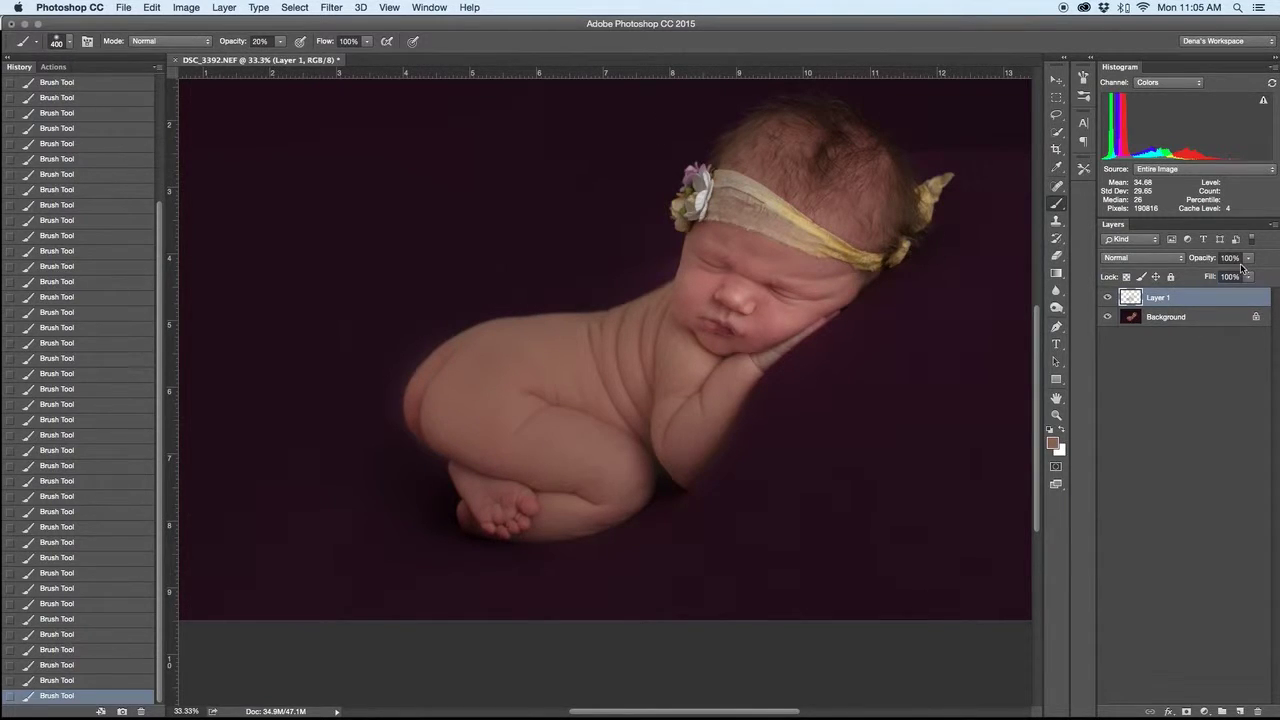
mouse_move(1210, 262)
left_mouse_down()
mouse_move(180, 221)
mouse_move(197, 220)
left_mouse_up()
left_click_drag(197, 220, 75, 218)
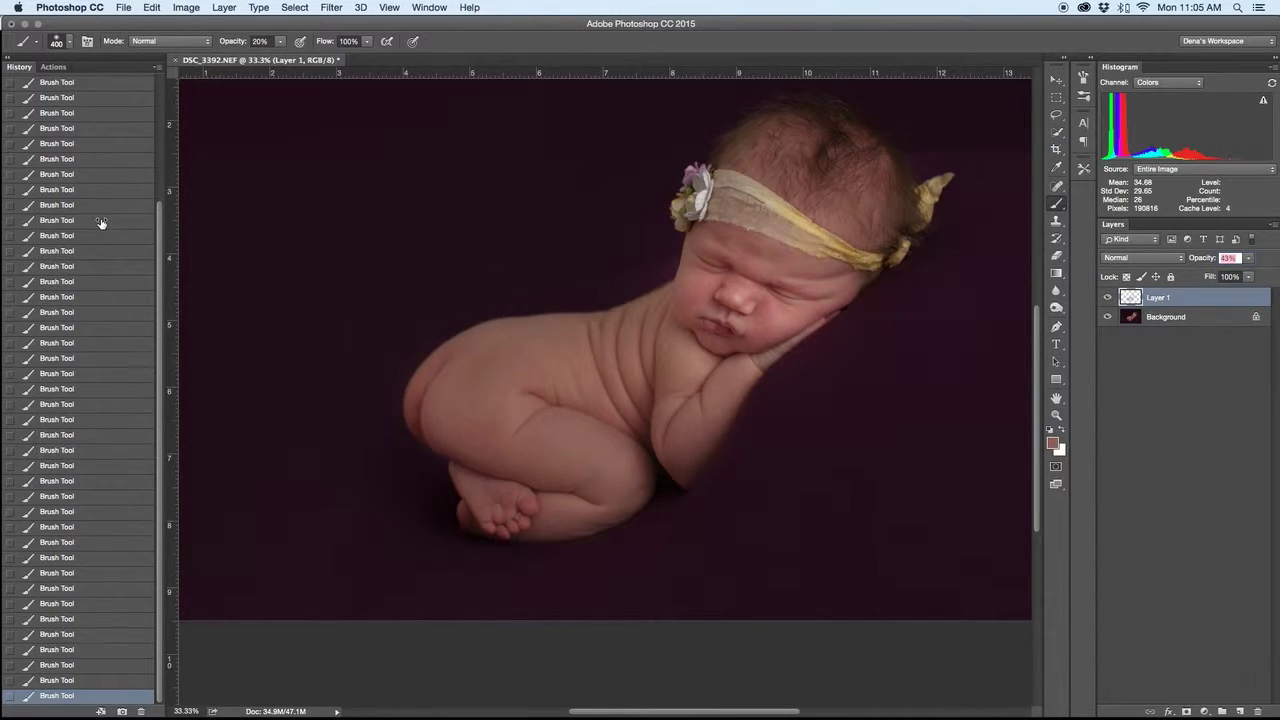
left_click_drag(102, 224, 102, 224)
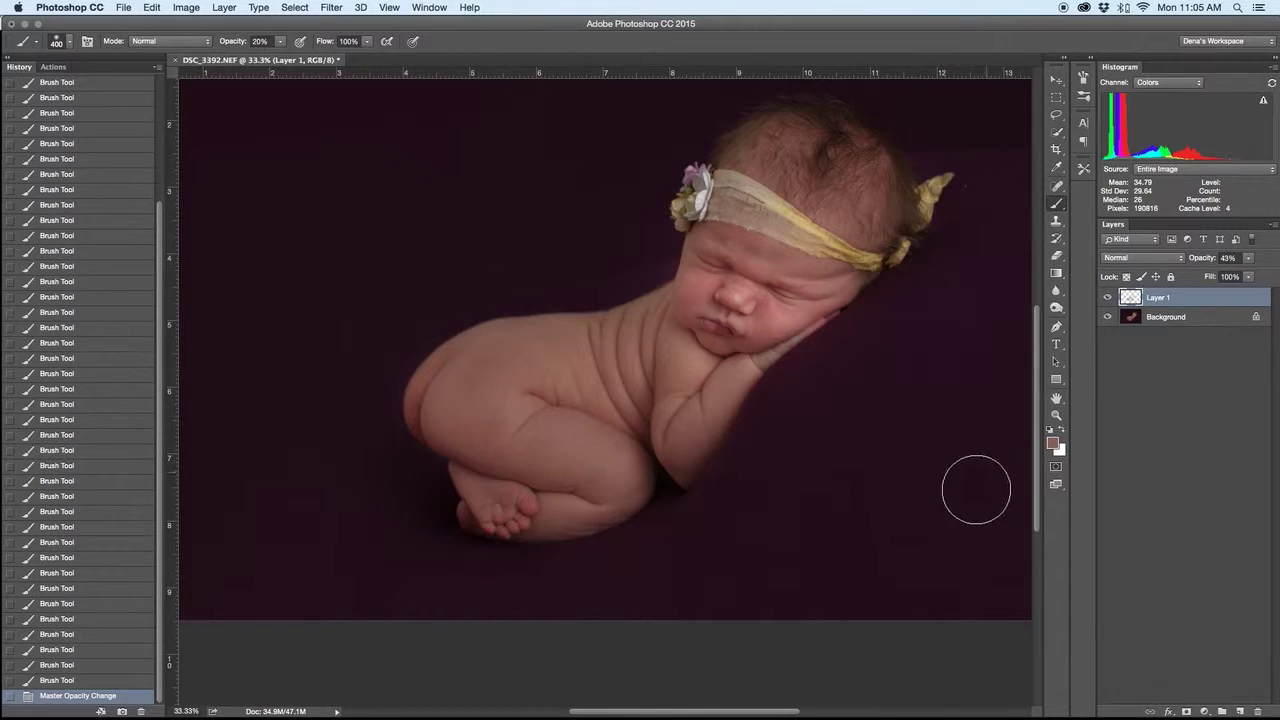
key("super+1")
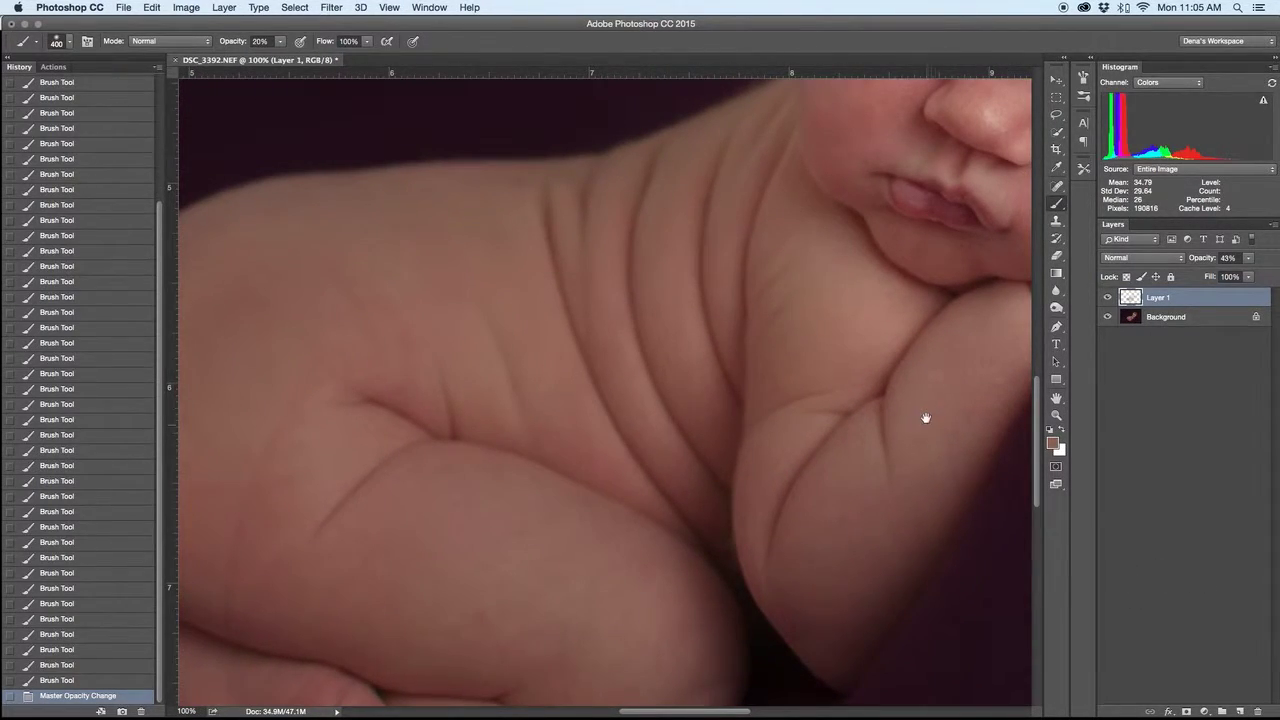
left_click_drag(926, 418, 691, 594)
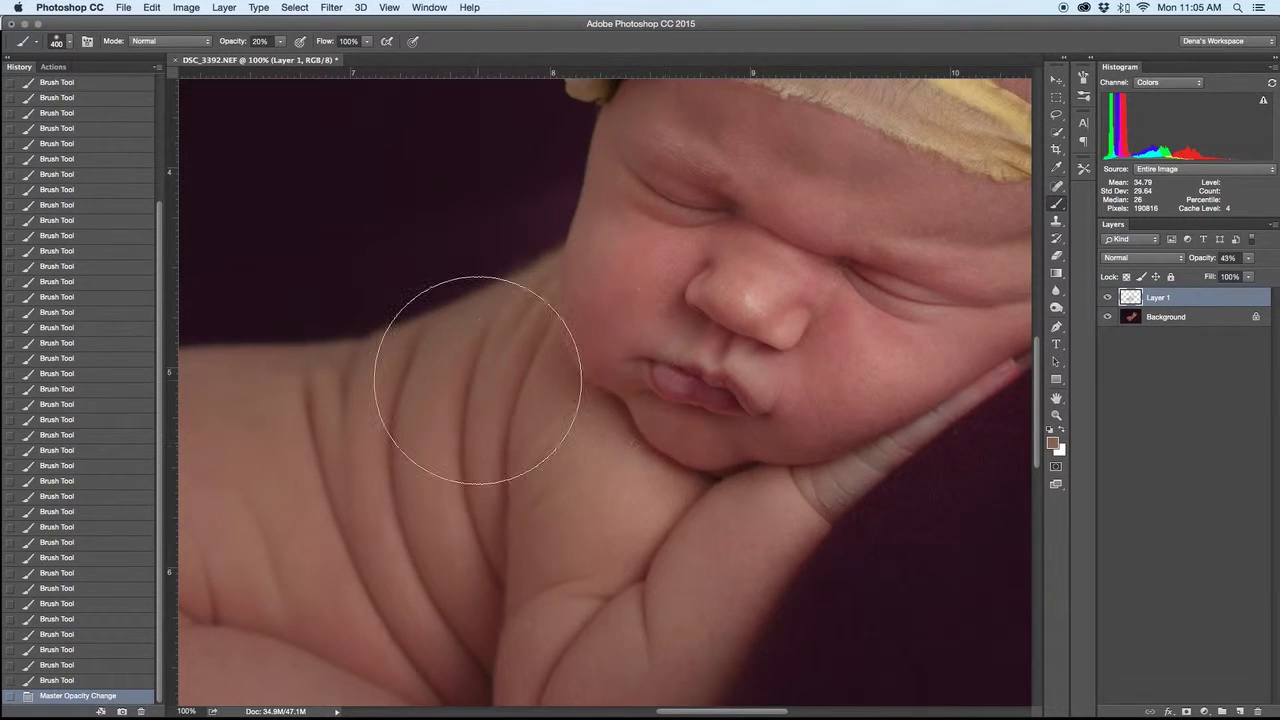
key("bracketleft")
key("bracketleft")
key("bracketleft")
key("bracketleft")
key("bracketleft")
key("bracketleft")
key("bracketleft")
key("bracketleft")
key("bracketleft")
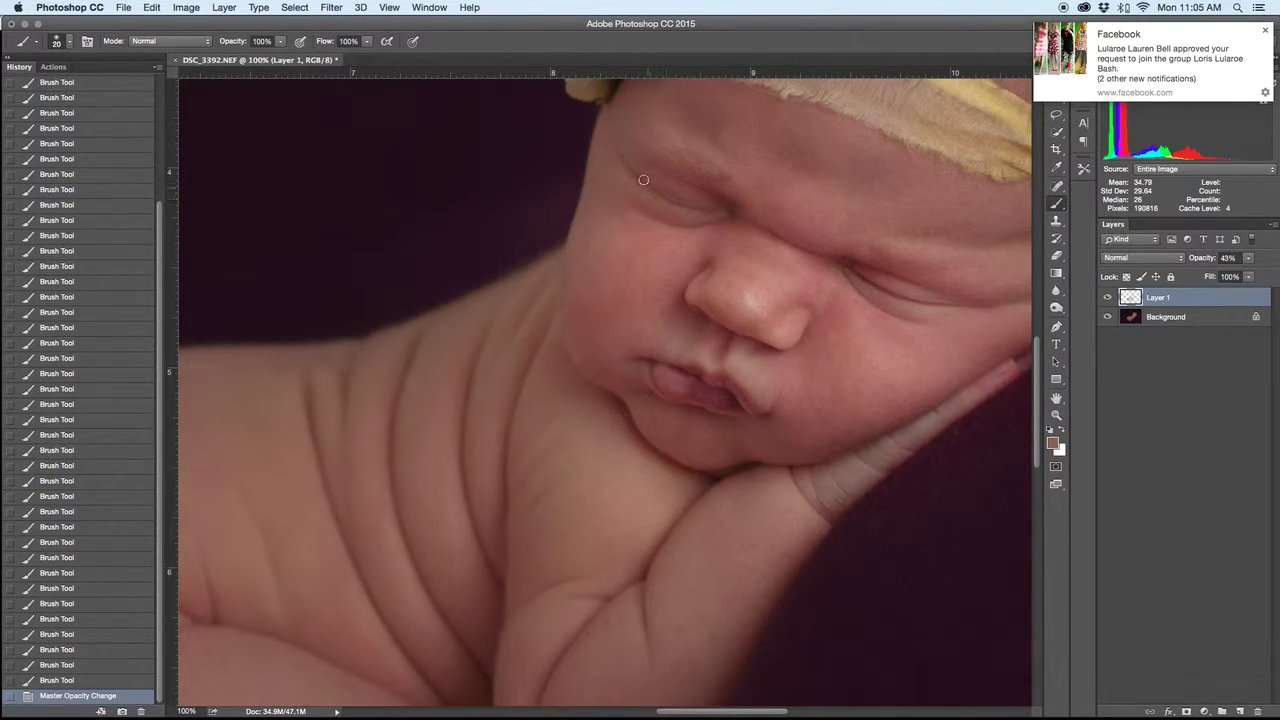
left_click_drag(709, 213, 761, 210)
key("ctrl+z")
Step: Erase the painted skin tone along the lash lines of both closed eyes with a 15 px eraser at 100% opacity
key("e")
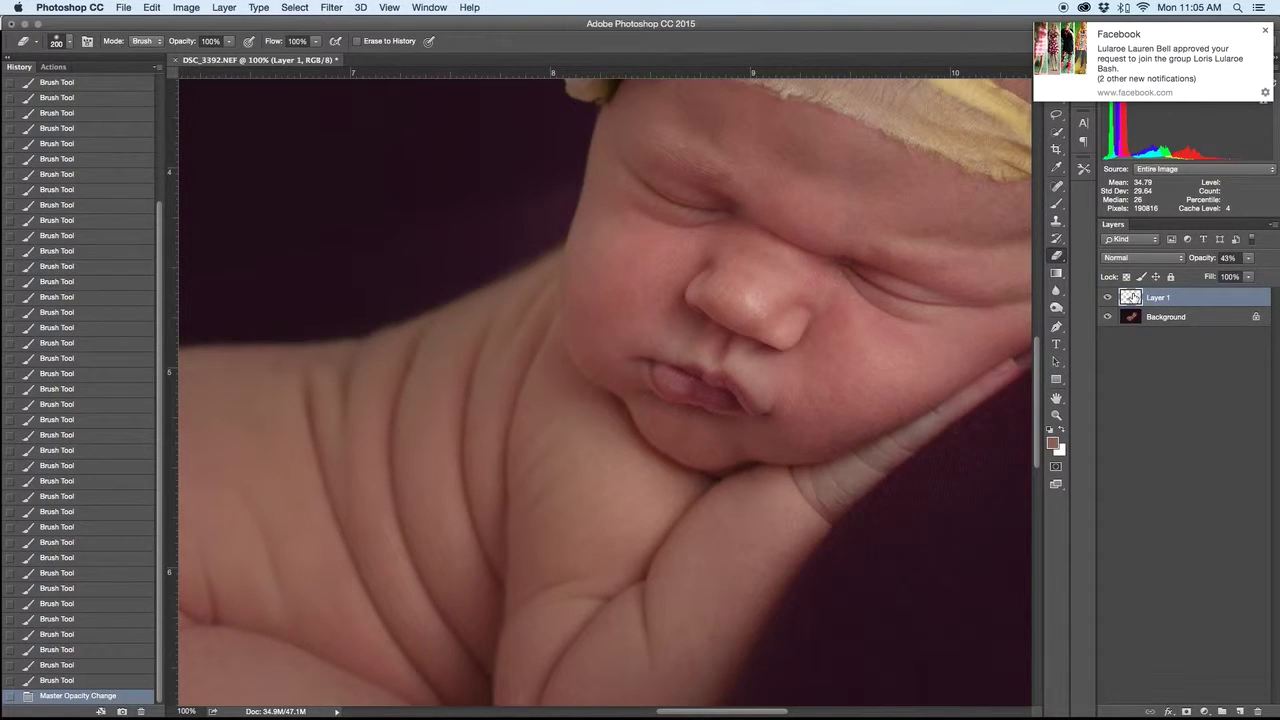
left_click(1266, 33)
key("bracketleft")
key("bracketleft")
key("bracketleft")
key("bracketleft")
key("bracketleft")
key("bracketleft")
key("bracketleft")
key("bracketleft")
key("bracketleft")
key("bracketleft")
key("bracketleft")
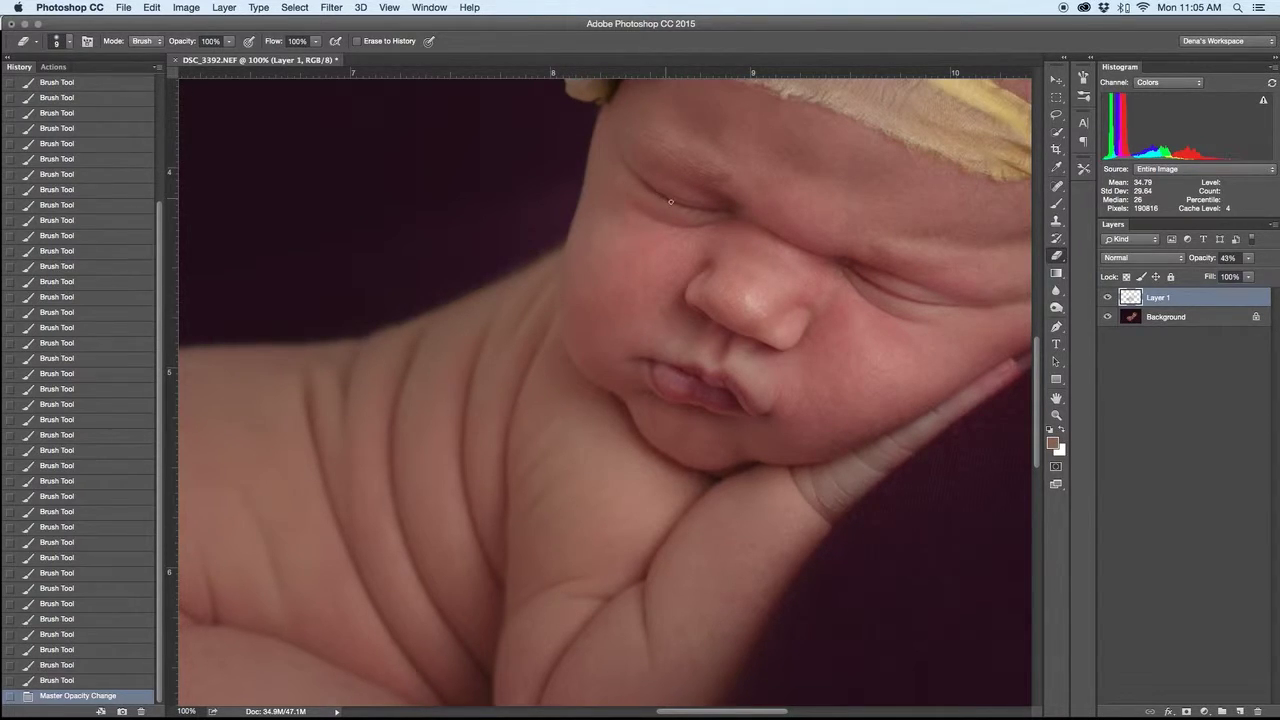
key("bracketright")
key("bracketright")
left_click(724, 211)
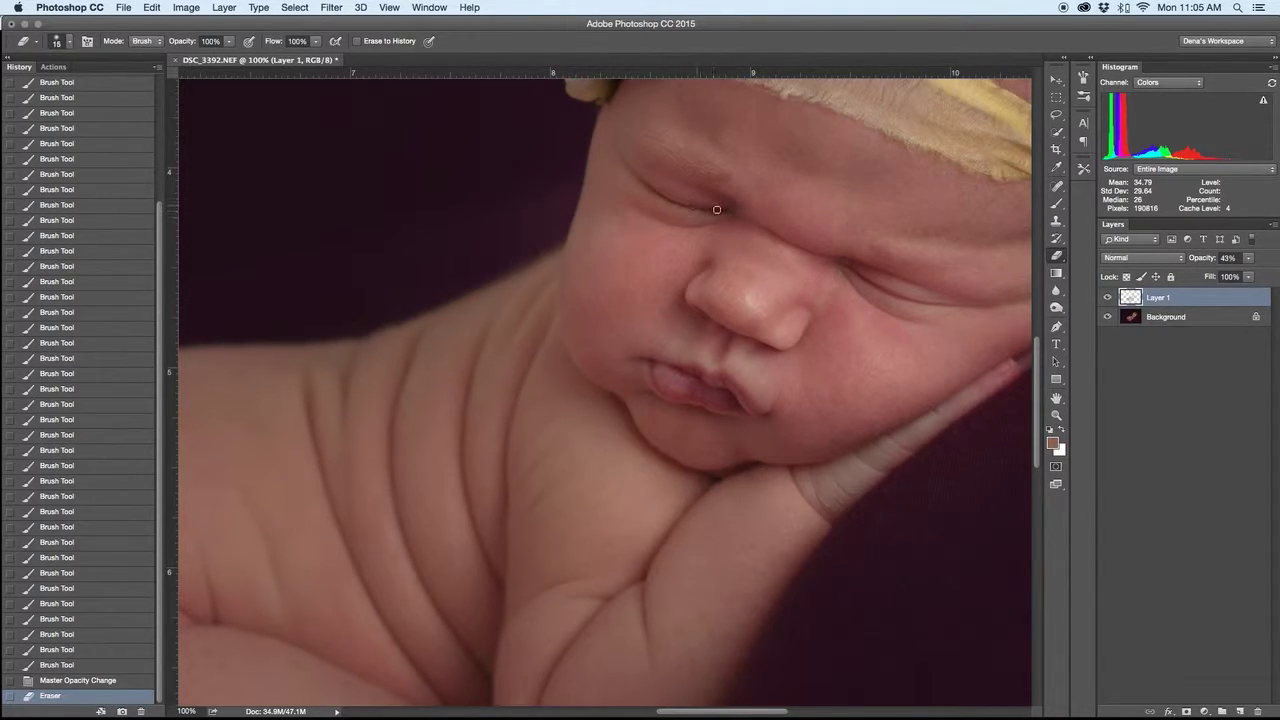
left_click(655, 188)
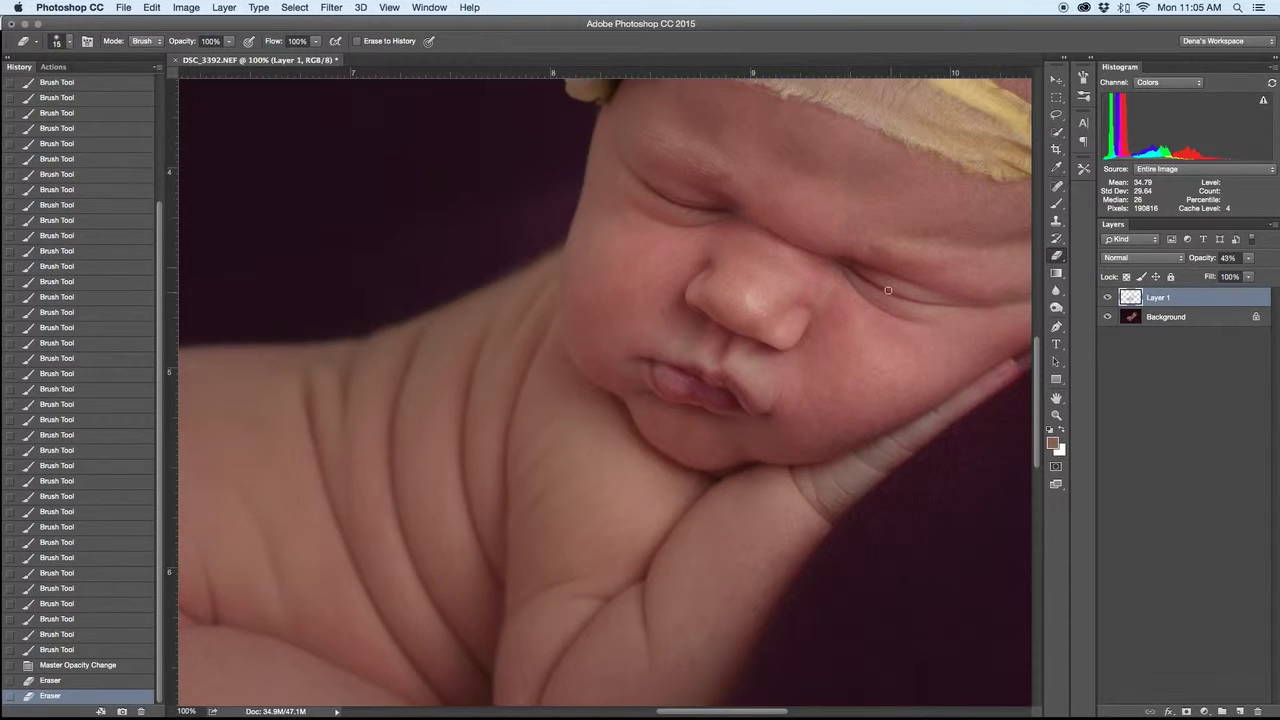
left_click_drag(946, 309, 898, 296)
left_click(844, 268)
Step: Erase the painted skin tone from the nose and lips with a 60 px eraser
key("bracketright")
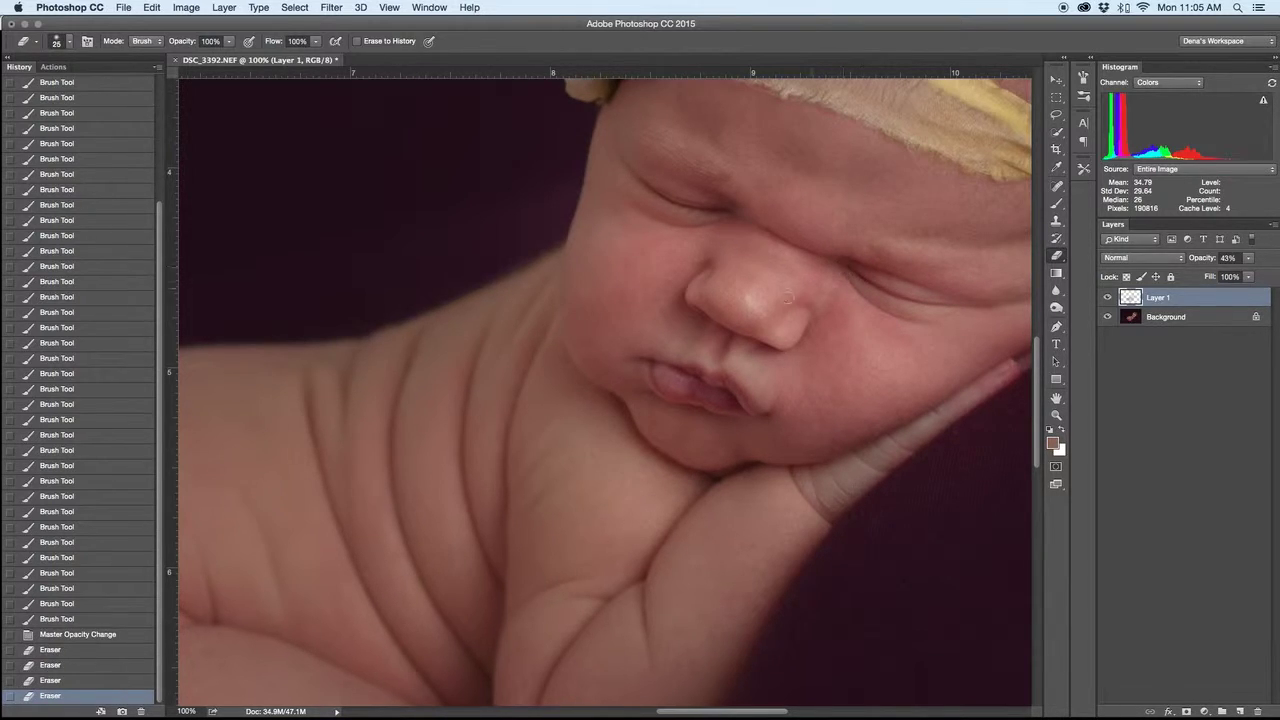
key("bracketright")
key("bracketright")
key("bracketright")
left_click(777, 333)
left_click_drag(666, 377, 740, 411)
left_click(698, 395)
left_click(716, 400)
left_click(794, 353)
Step: Flatten the image into a single background layer
key("super+minus")
key("super+minus")
key("super+minus")
key("super+minus")
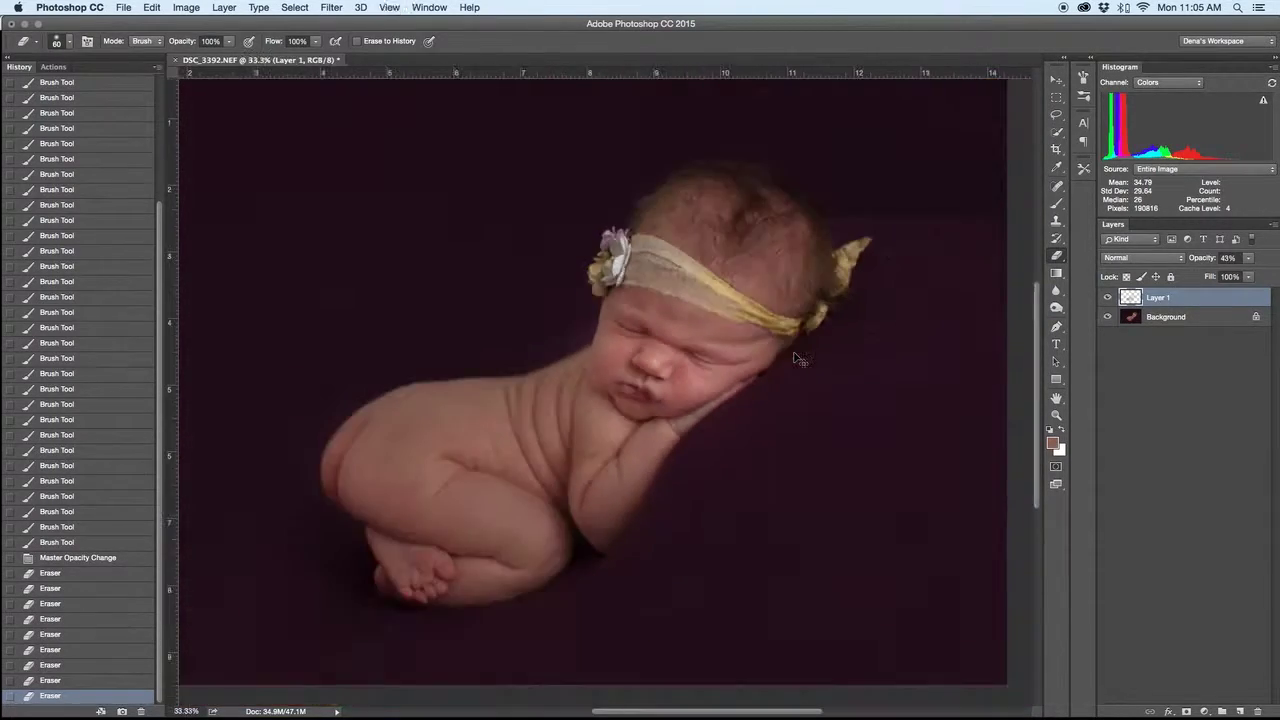
key("super+shift+e")
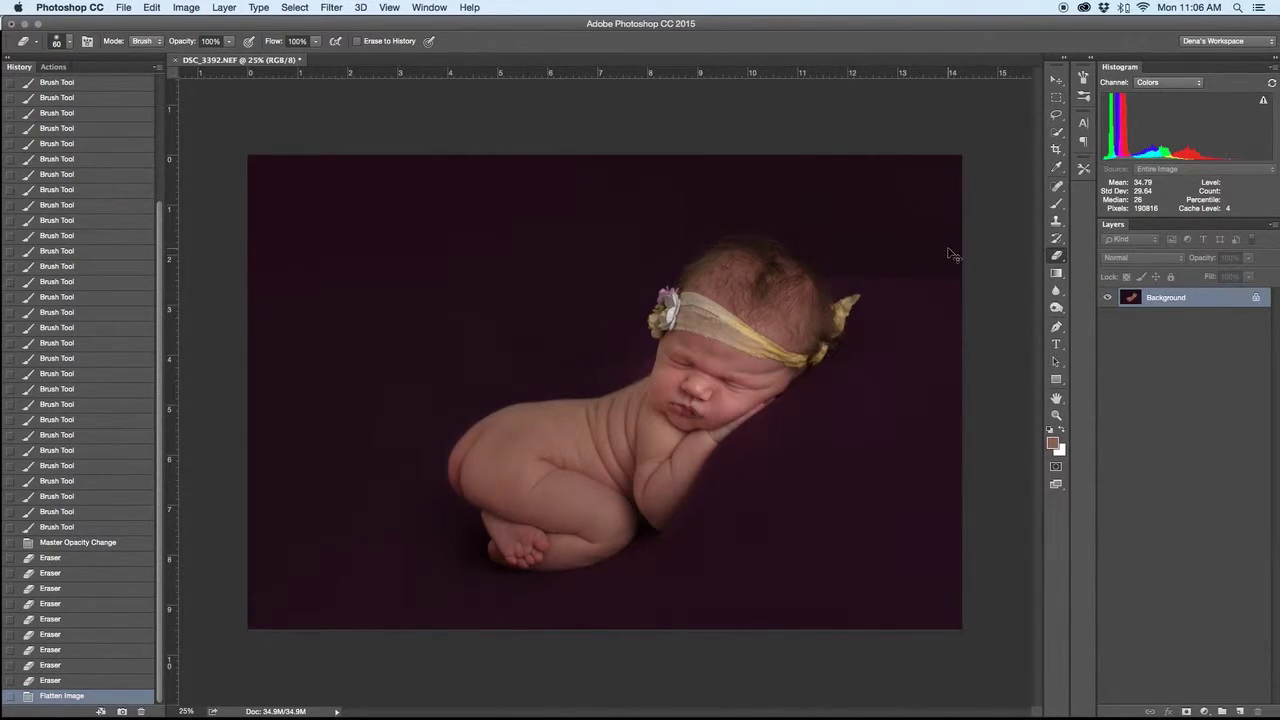
Step: Patch the long narrow mark running down the baby's hip and thigh with neighbouring skin, and clear the selection
key("super+plus")
key("super+plus")
key("super+plus")
mouse_move(551, 467)
left_mouse_down()
mouse_move(537, 429)
mouse_move(543, 291)
left_mouse_up()
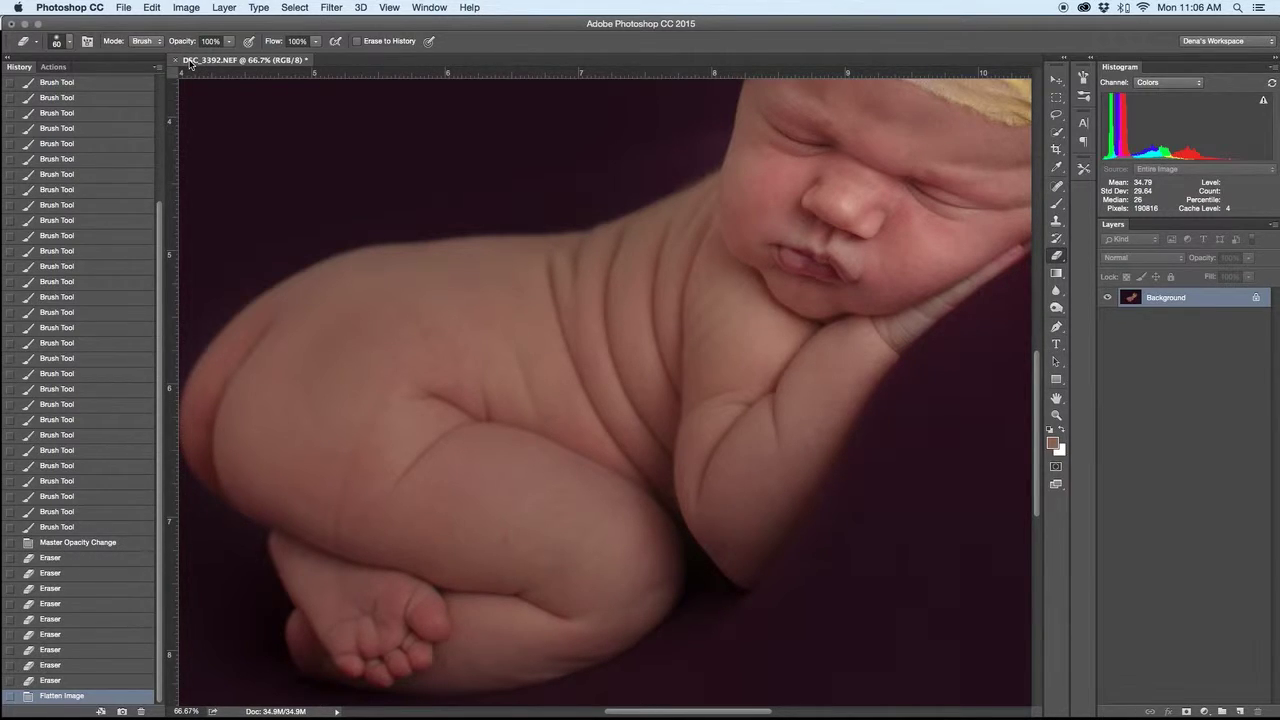
key("j")
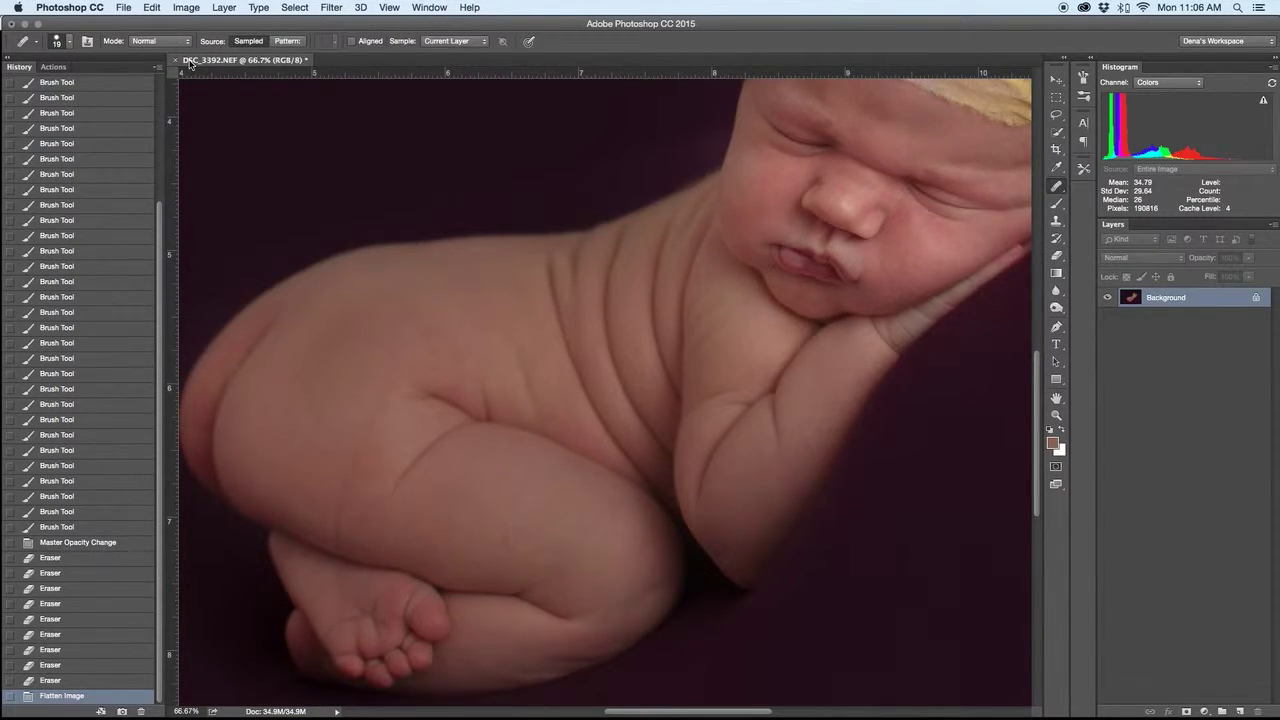
key("shift+j")
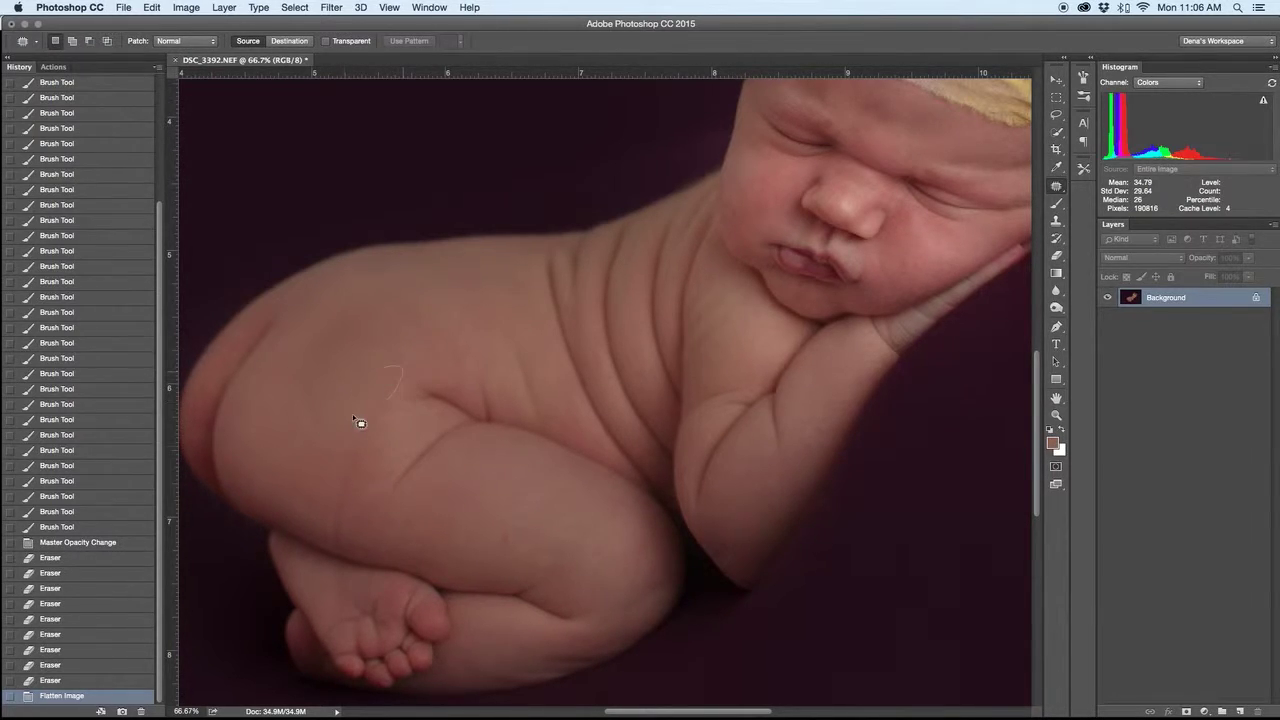
mouse_move(328, 518)
left_mouse_down()
mouse_move(341, 550)
mouse_move(398, 390)
left_mouse_up()
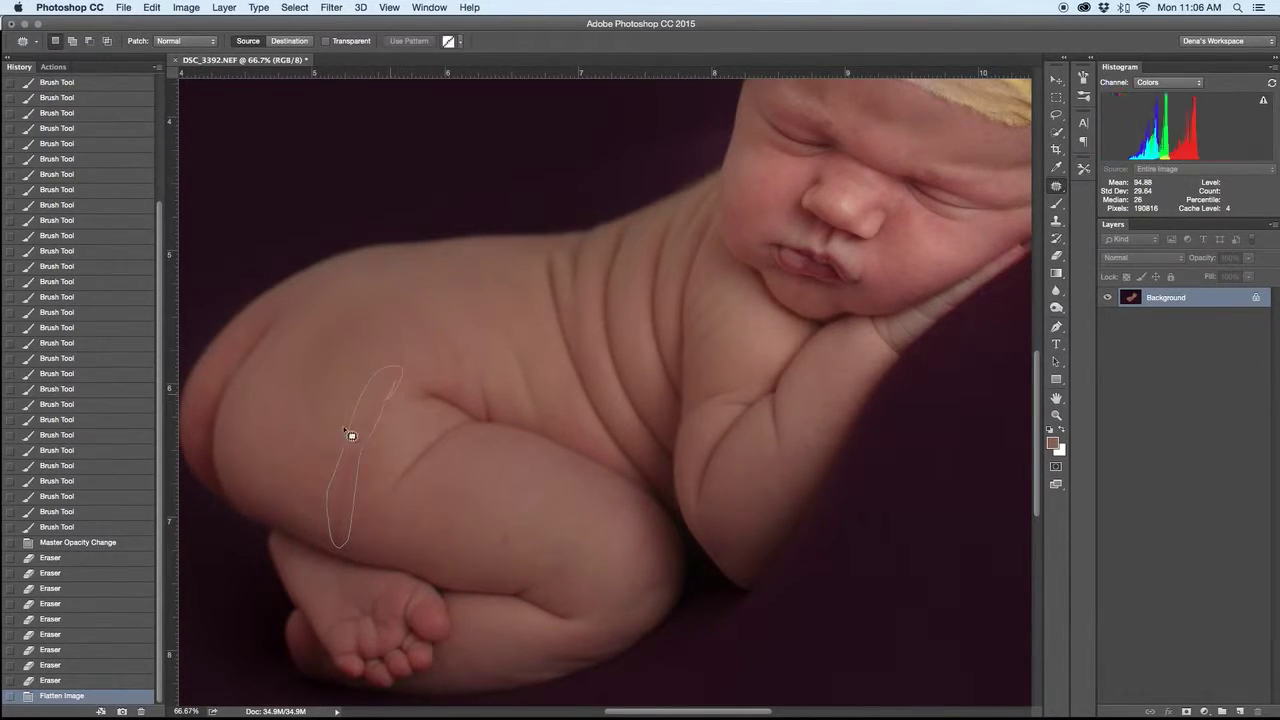
left_click_drag(361, 437, 329, 409)
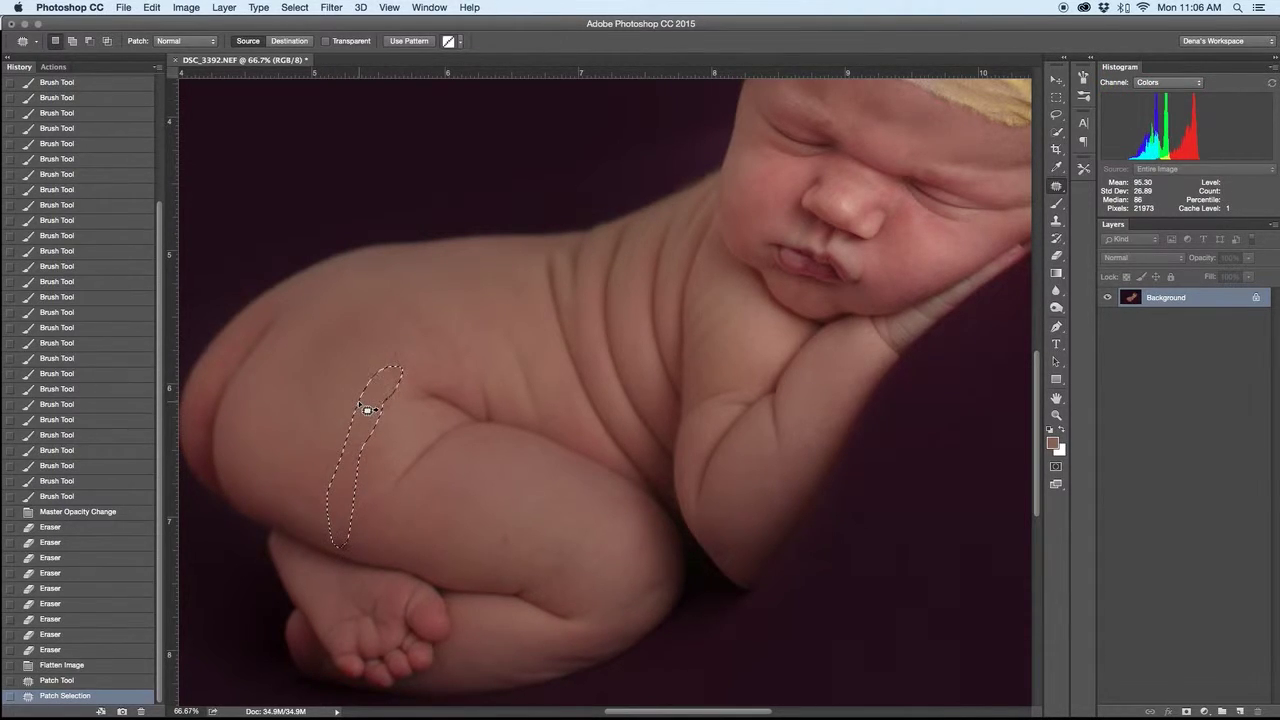
key("super+d")
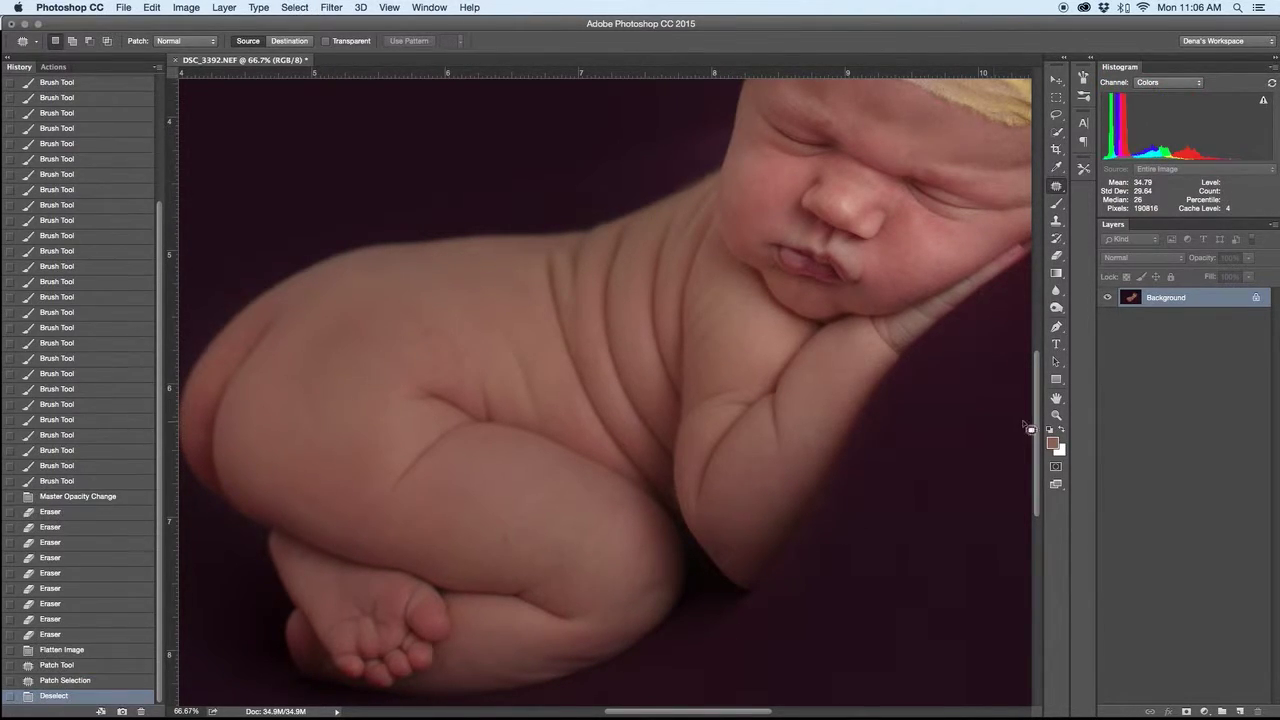
Step: Run the 8-bit Frequency Separation action on the flattened photo
left_click_drag(769, 510, 632, 614)
key("super+minus")
key("super+minus")
key("super+minus")
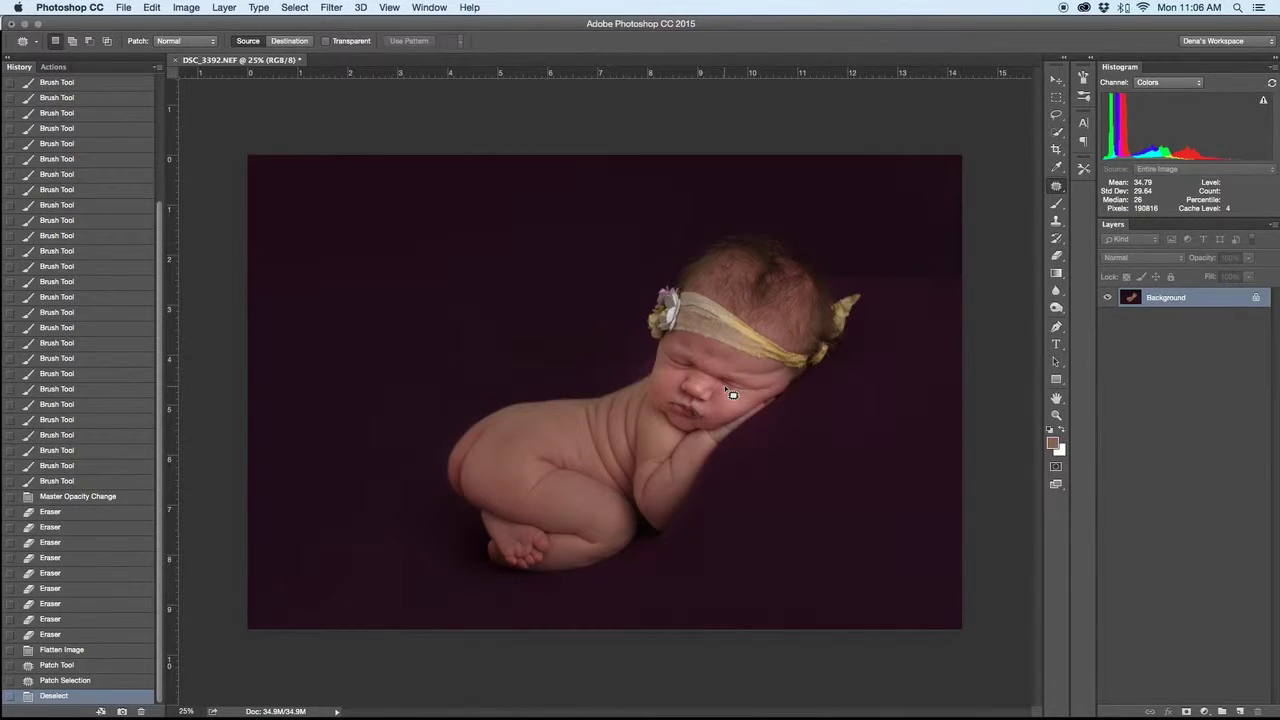
left_click(53, 67)
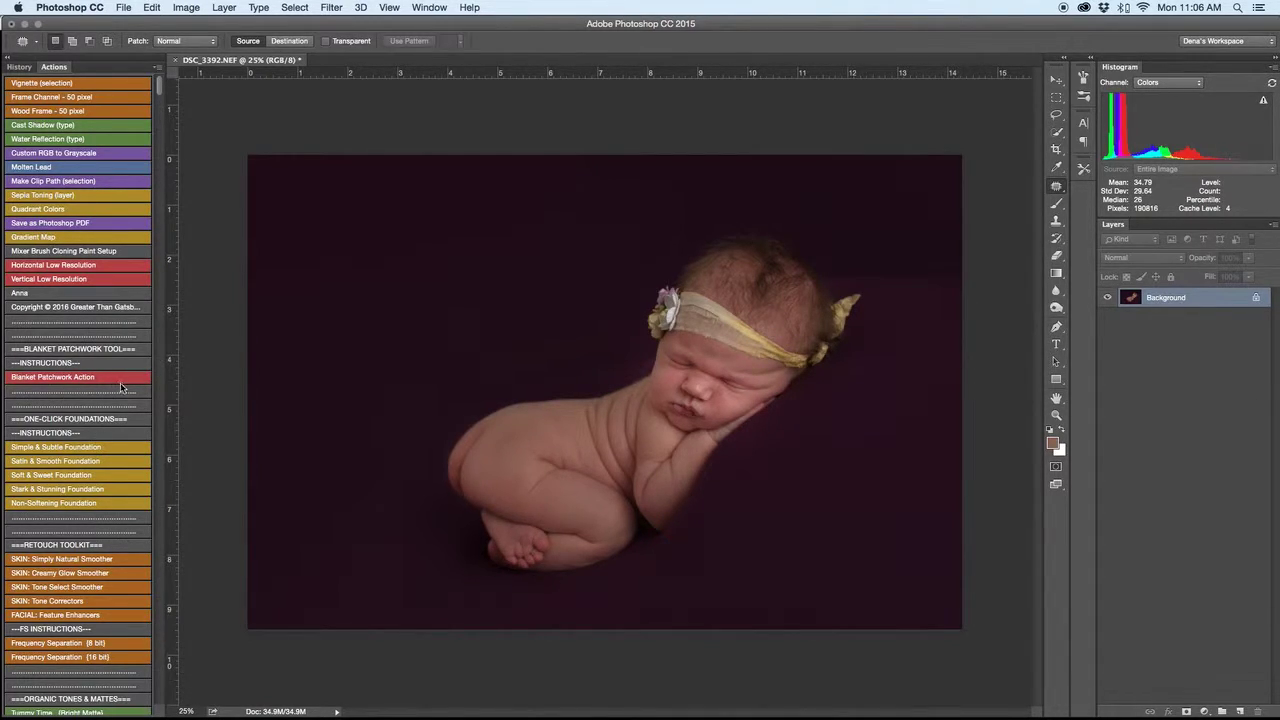
scroll(108, 358, "down", 5)
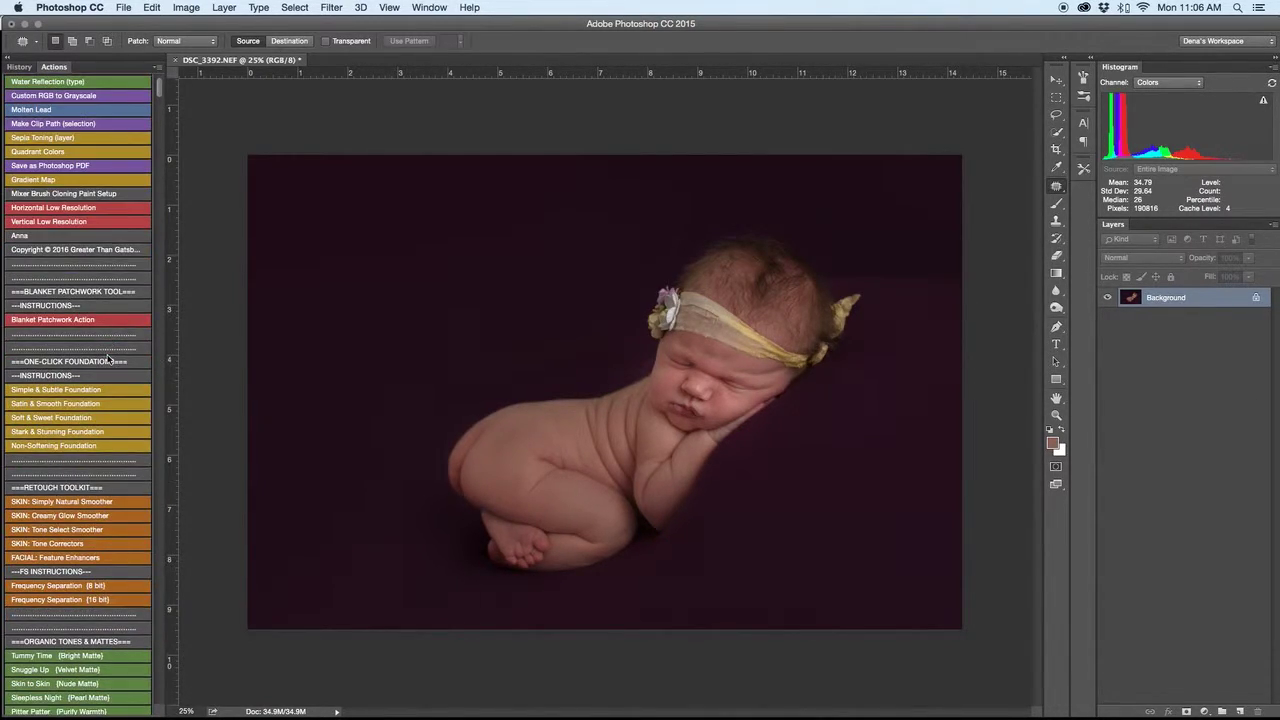
scroll(108, 358, "down", 1)
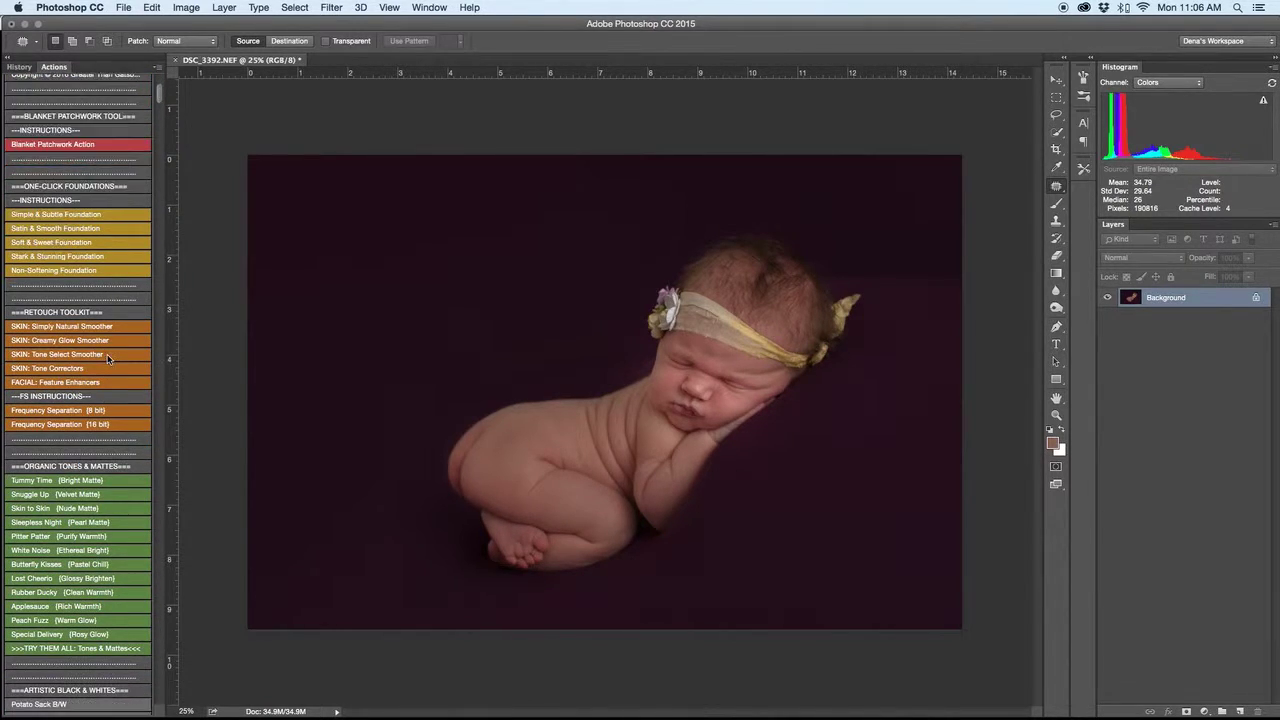
left_click(68, 379)
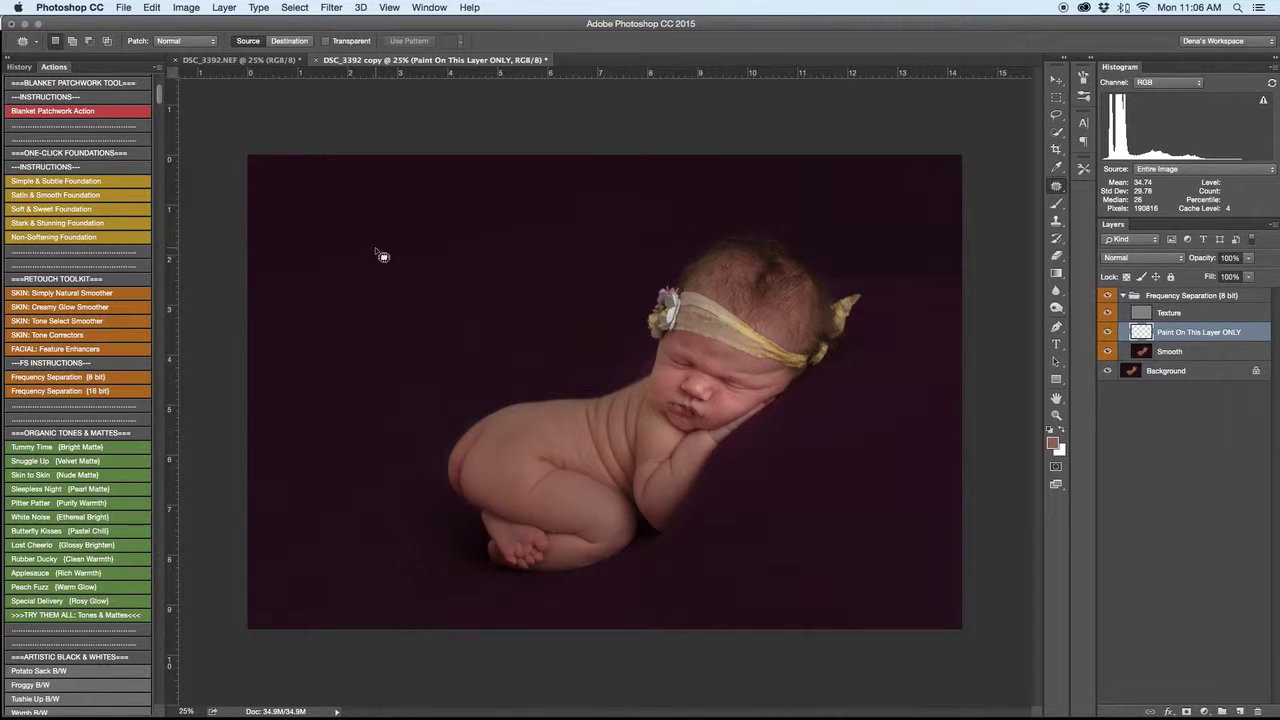
Step: Lasso the skin between the eyes on the Smooth layer and soften it with a 4.2 px Gaussian Blur
key("super+equal")
key("super+equal")
key("super+equal")
key("super+equal")
left_click_drag(688, 421, 357, 466)
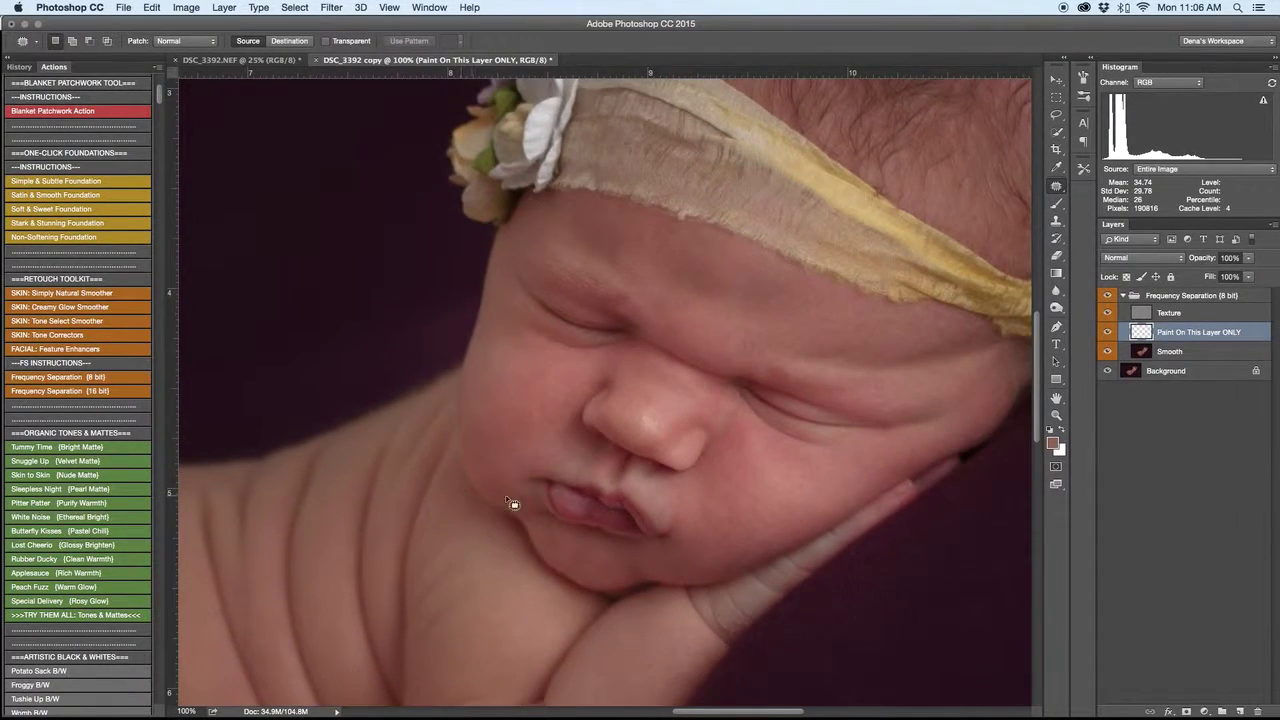
left_click(1139, 355)
key("l")
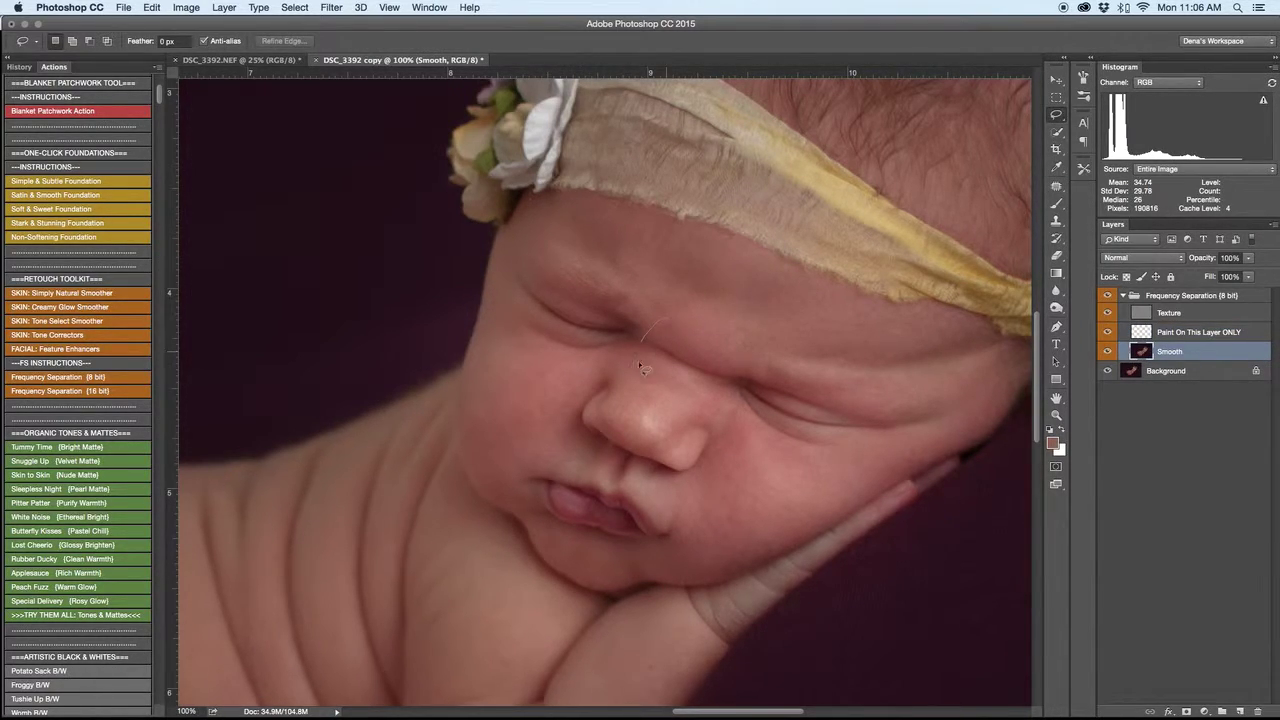
mouse_move(722, 370)
left_mouse_down()
mouse_move(740, 352)
mouse_move(701, 334)
left_mouse_up()
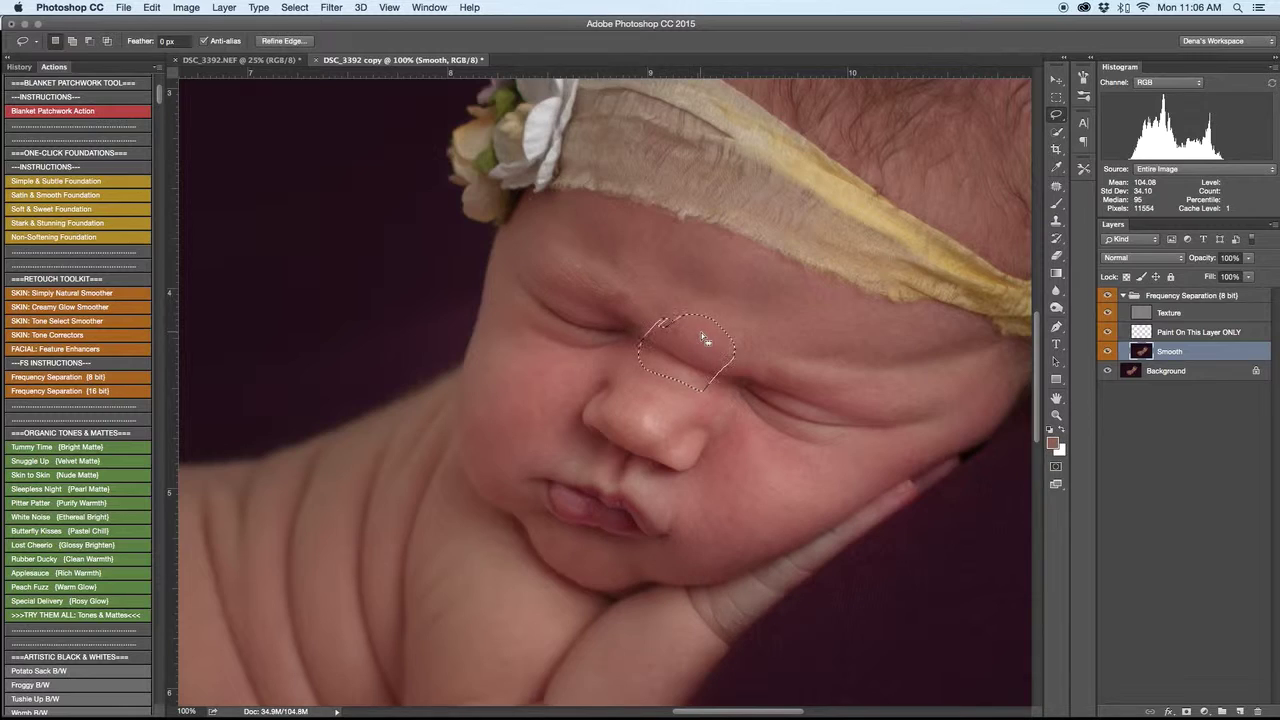
left_click(331, 7)
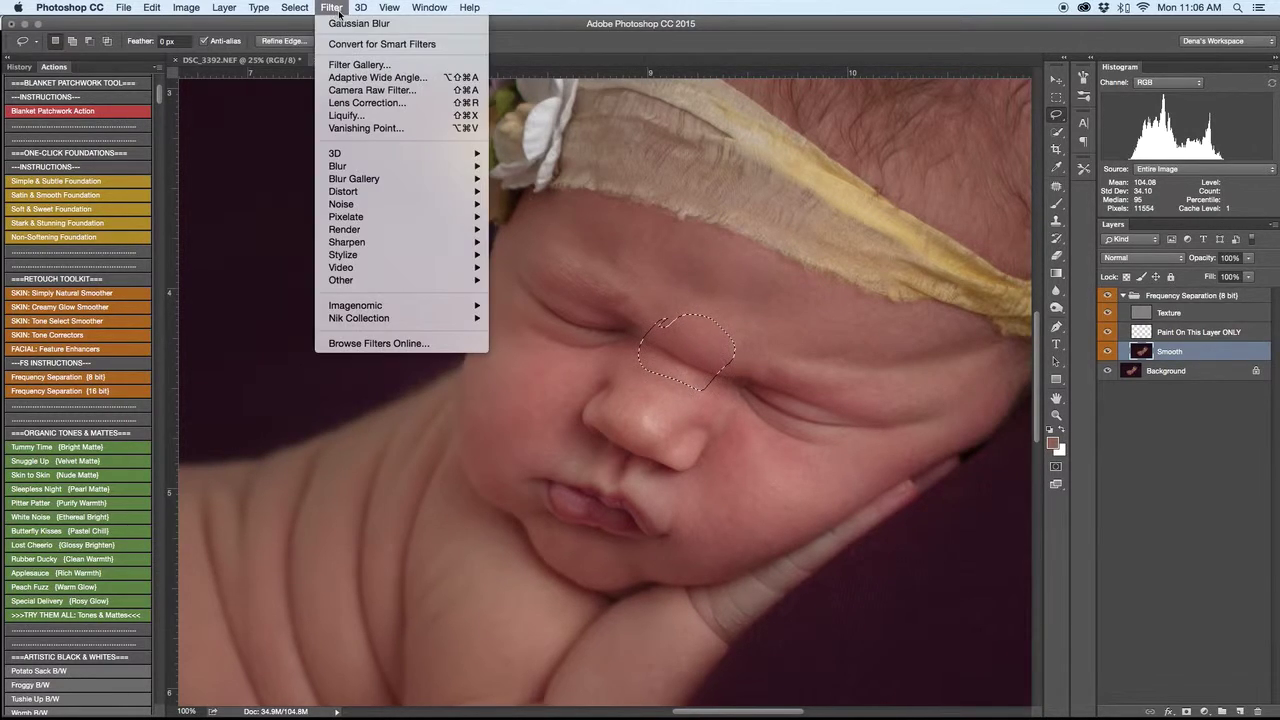
left_click(348, 26)
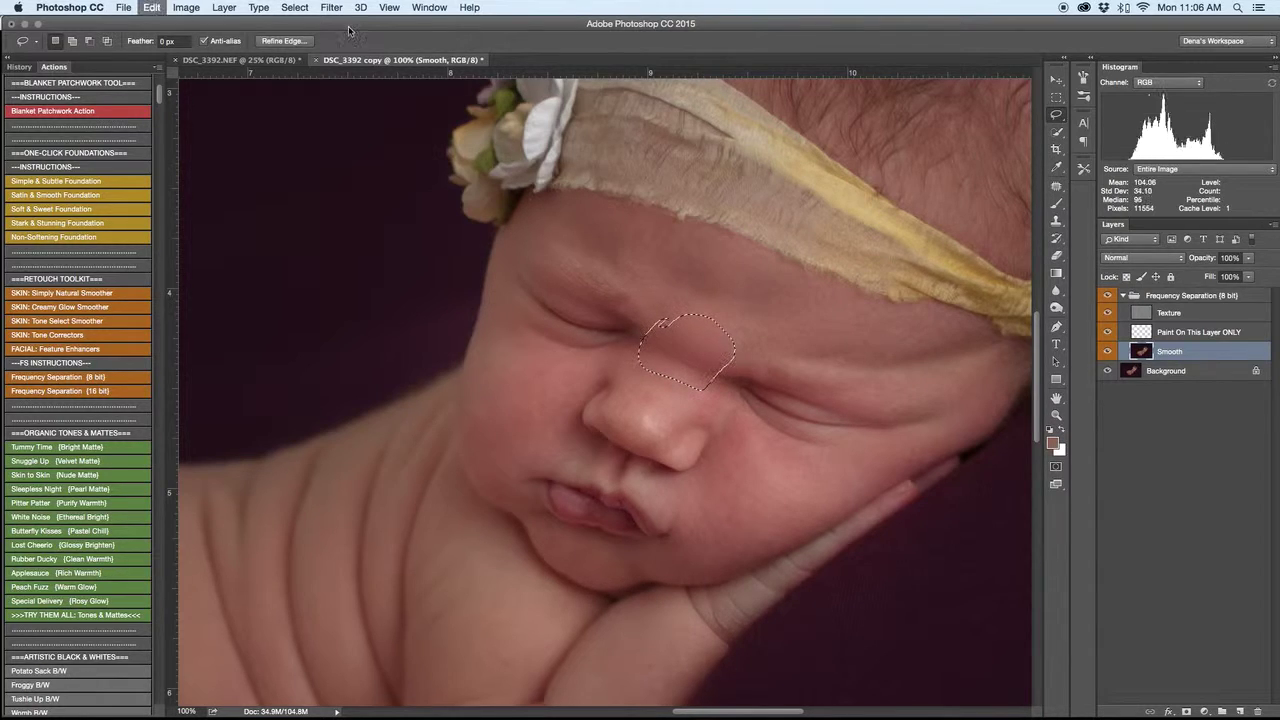
left_click(331, 7)
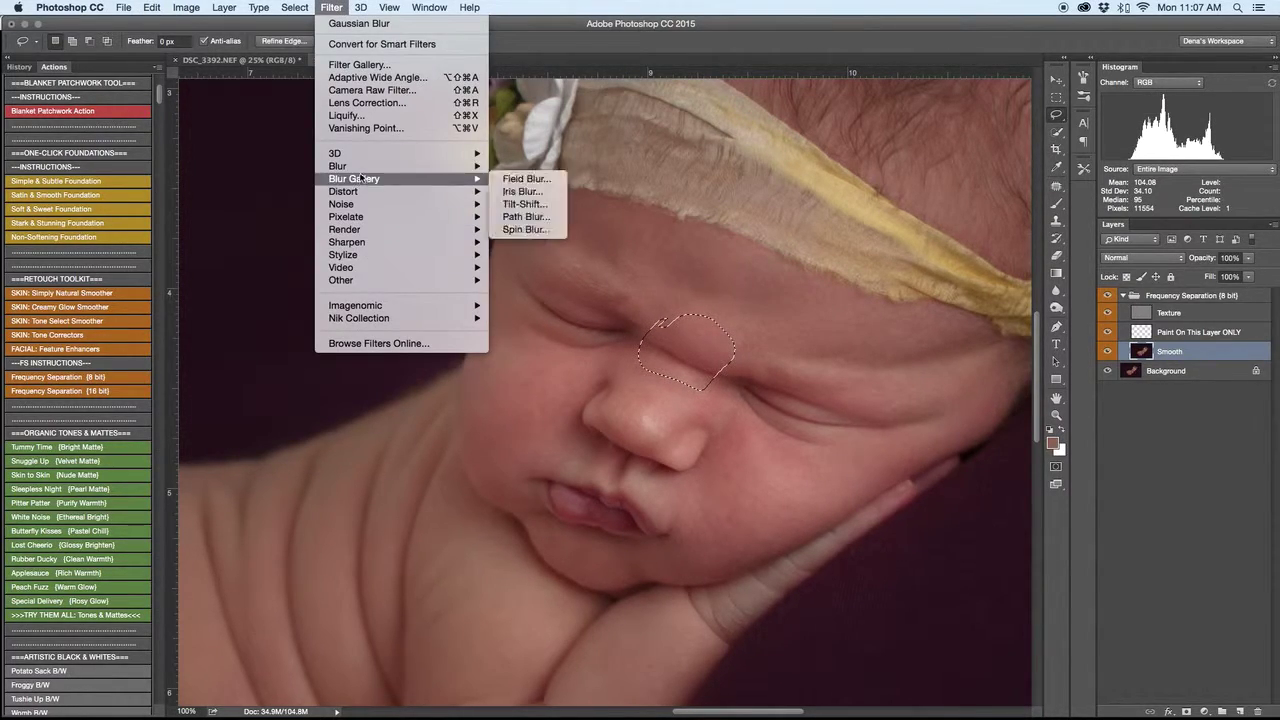
mouse_move(362, 167)
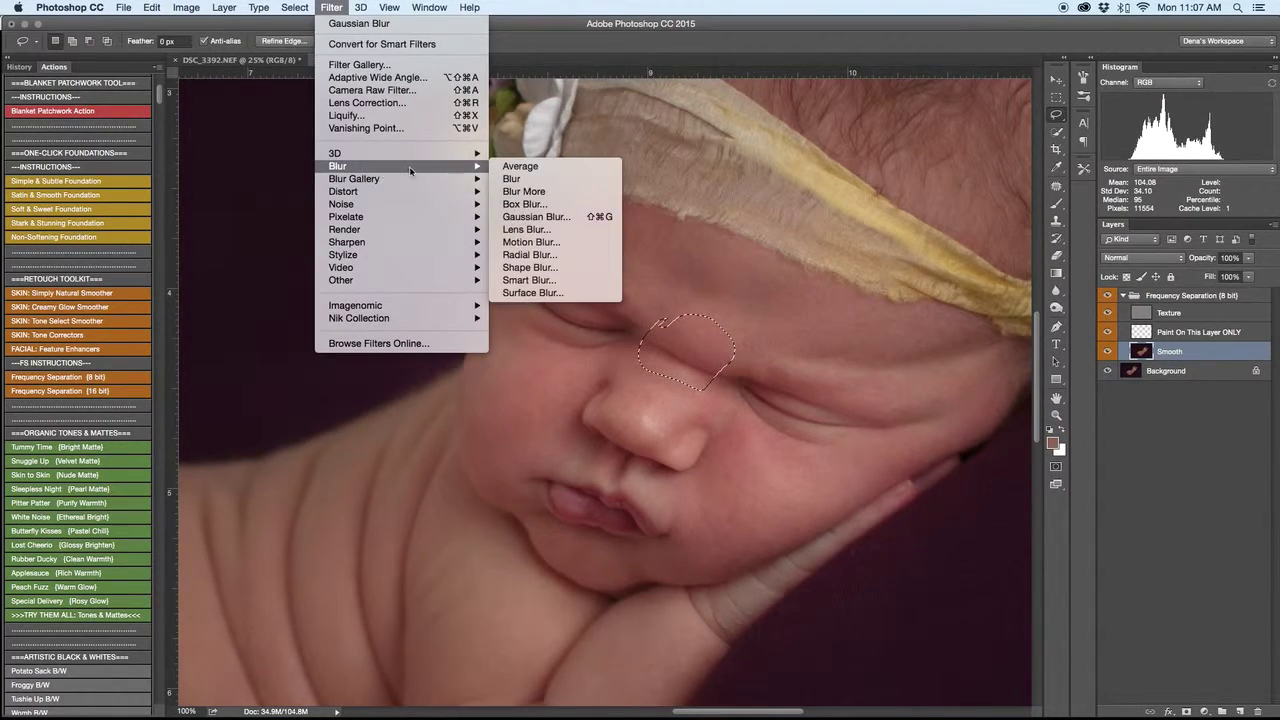
left_click(551, 216)
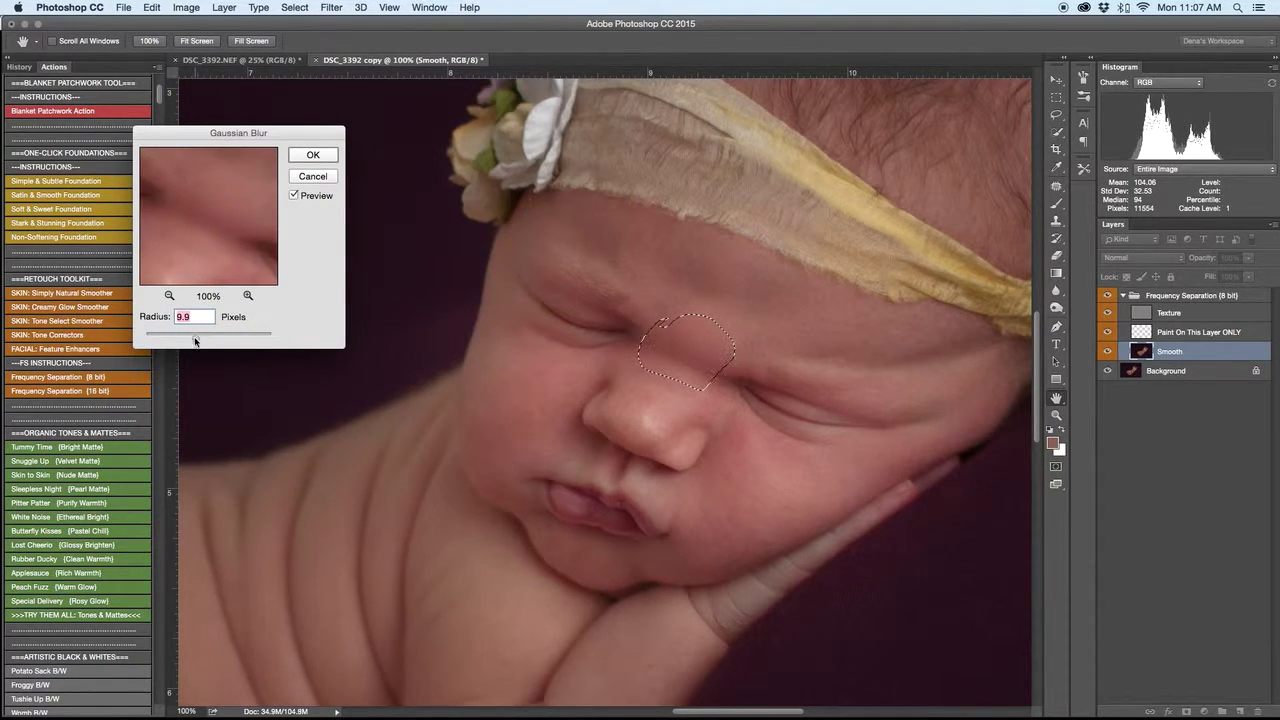
left_click_drag(195, 338, 173, 341)
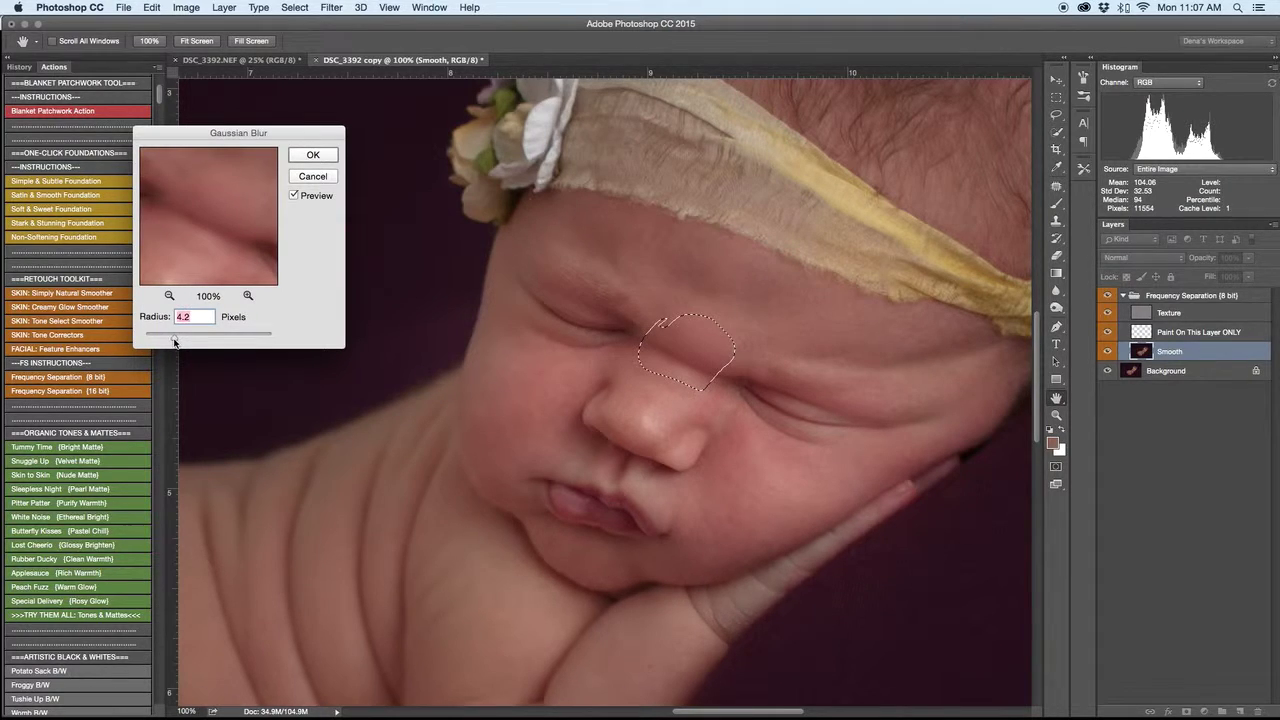
left_click(590, 367)
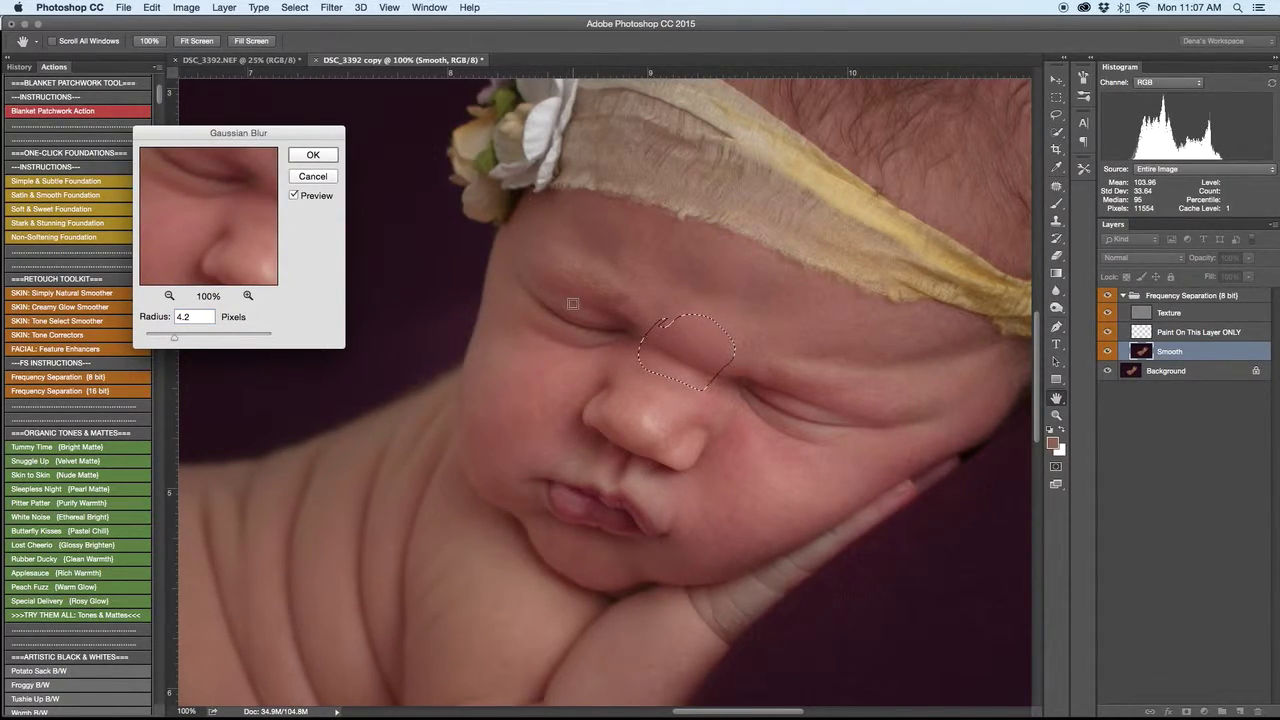
key("Return")
Step: Lasso the cheek on the left of the baby's nose, apply a 4.2 px Gaussian Blur and deselect
key("l")
mouse_move(588, 357)
left_mouse_down()
mouse_move(474, 405)
mouse_move(503, 498)
left_mouse_up()
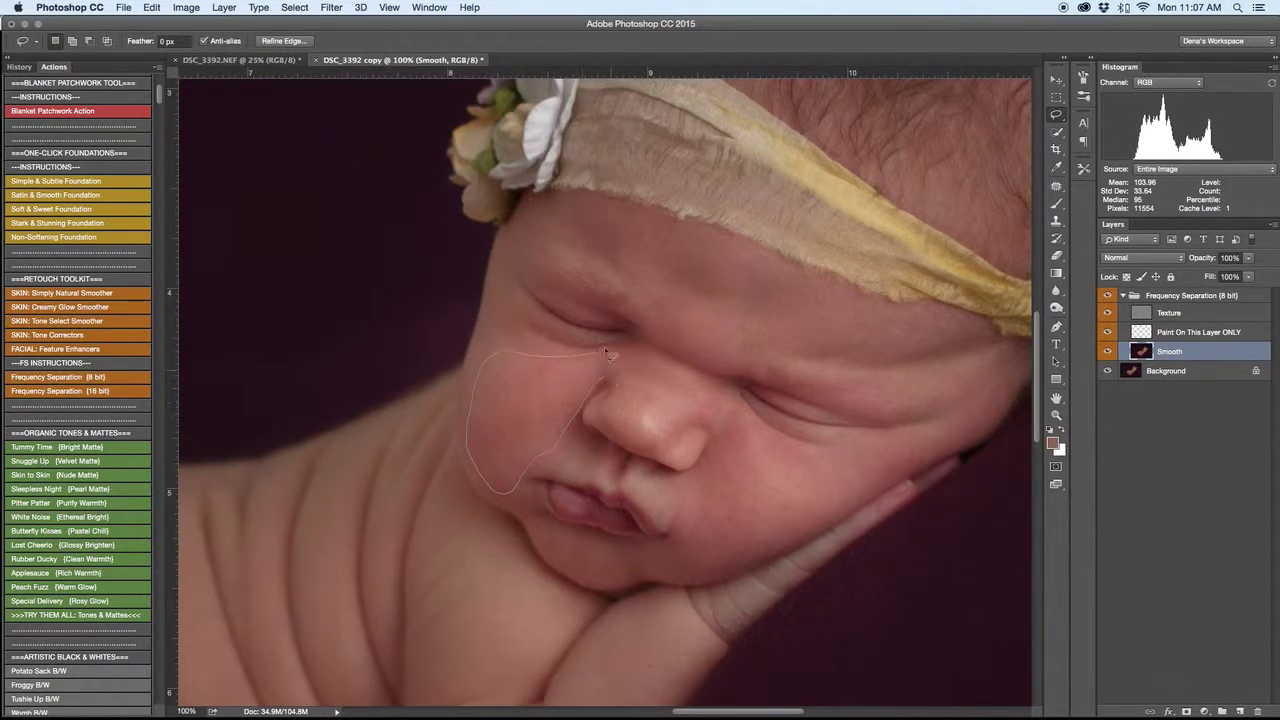
left_click_drag(605, 352, 606, 355)
key("super+alt+f")
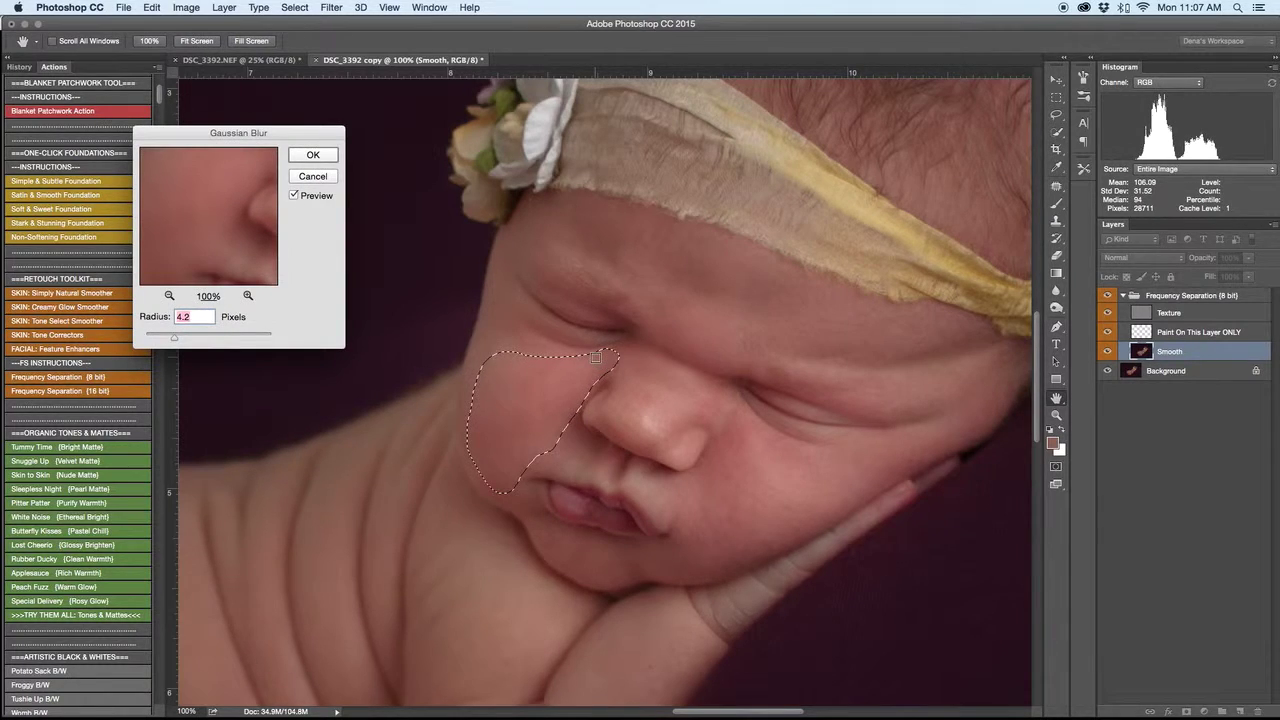
key("Return")
key("super+d")
Step: Lasso the top of the nose, apply a 4.2 px Gaussian Blur and clear the selection
left_click_drag(622, 390, 626, 386)
key("super+alt+f")
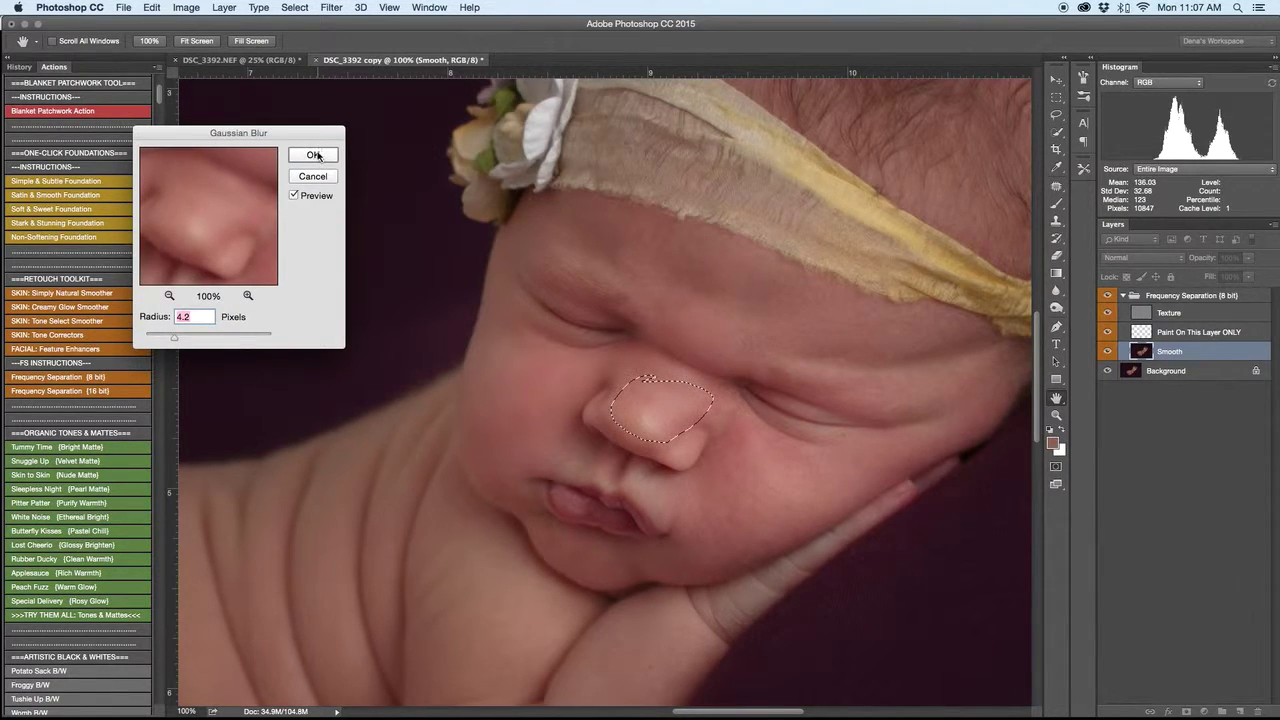
left_click(313, 156)
key("super+d")
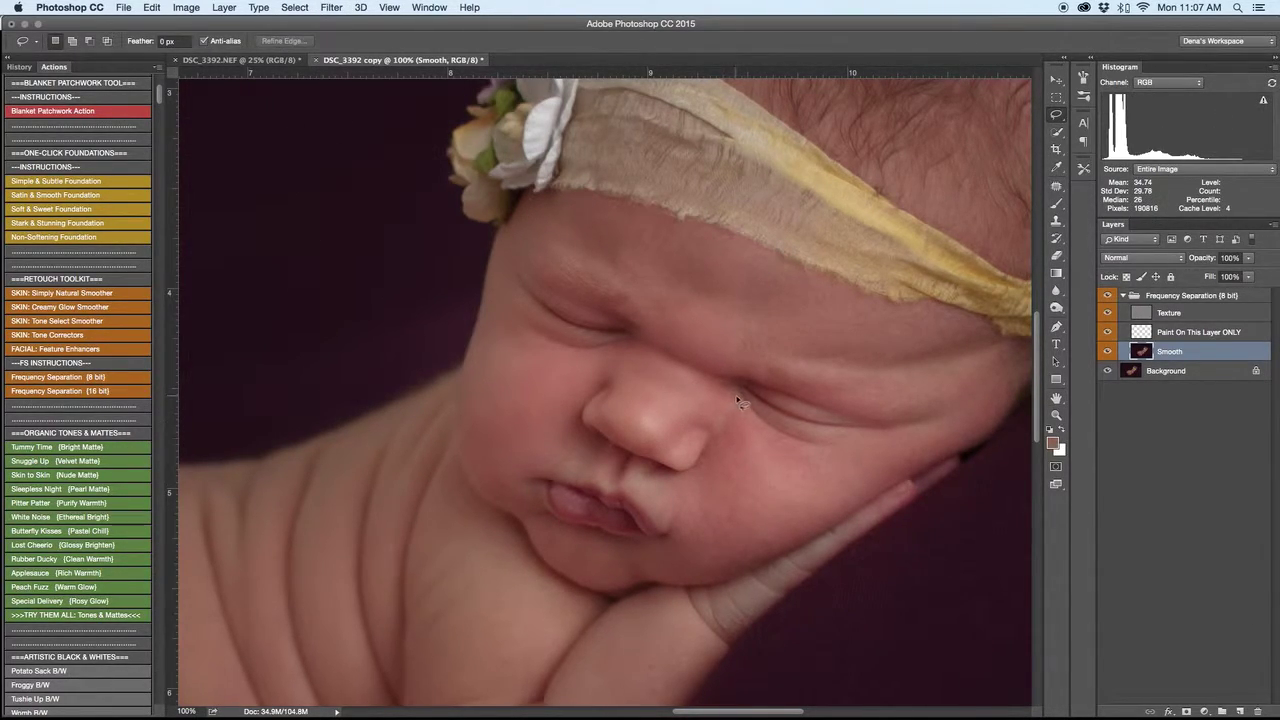
Step: Soften the cheek resting on the hand with a 4.2 px Gaussian Blur in two lassoed areas, under the eye and beside the mouth
mouse_move(815, 455)
left_mouse_down()
mouse_move(736, 397)
mouse_move(697, 395)
left_mouse_up()
key("super+alt+f")
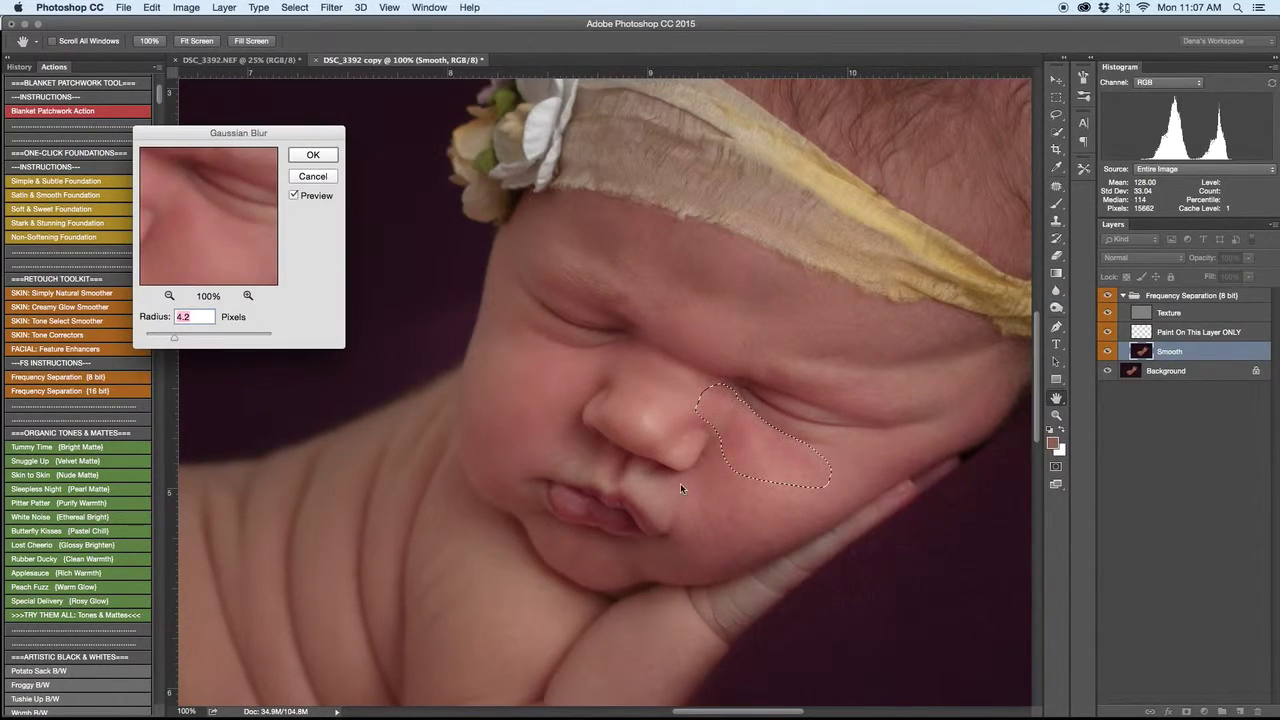
left_click(313, 155)
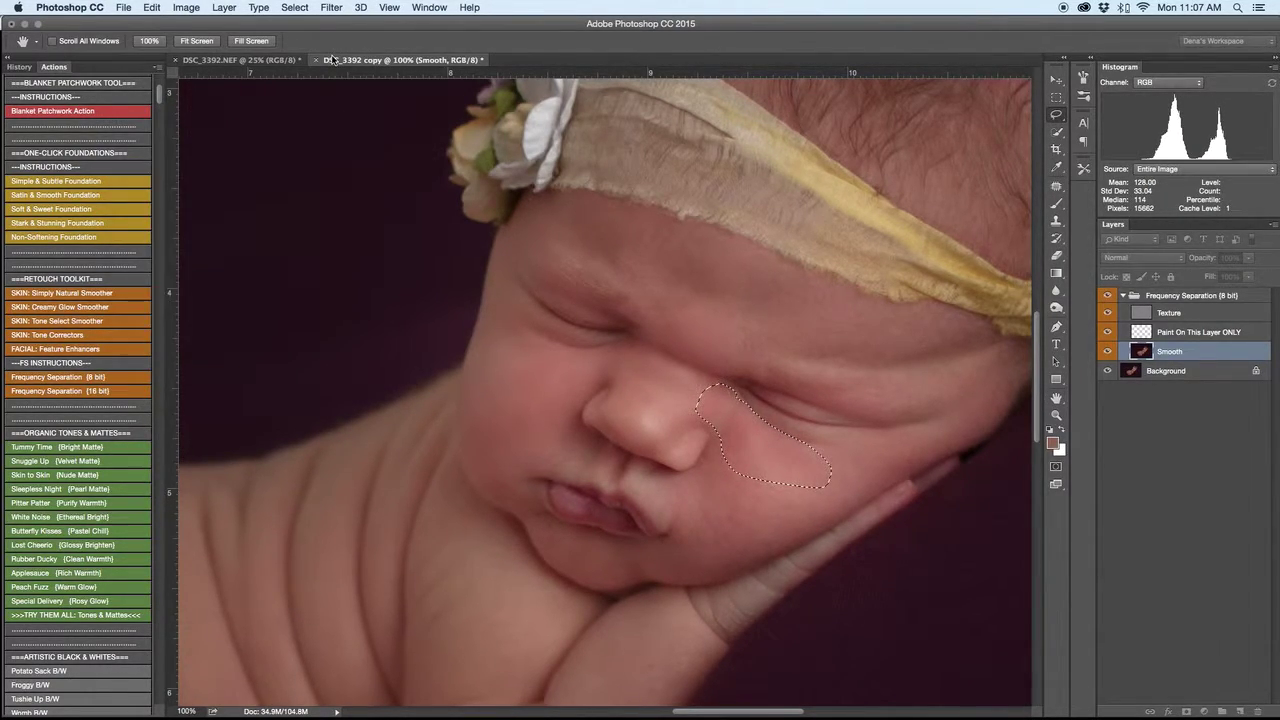
key("super+d")
mouse_move(677, 546)
left_mouse_down()
mouse_move(715, 573)
mouse_move(800, 548)
left_mouse_up()
left_click_drag(722, 457, 716, 449)
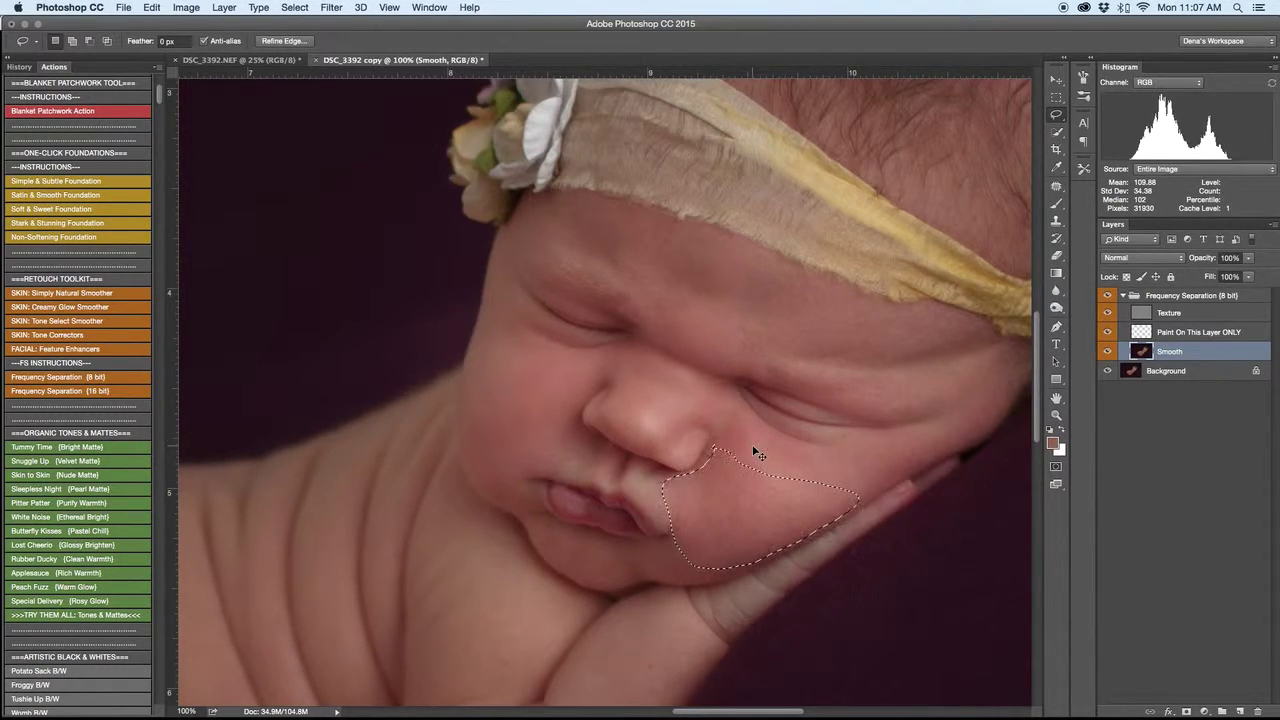
key("super+alt+f")
key("Return")
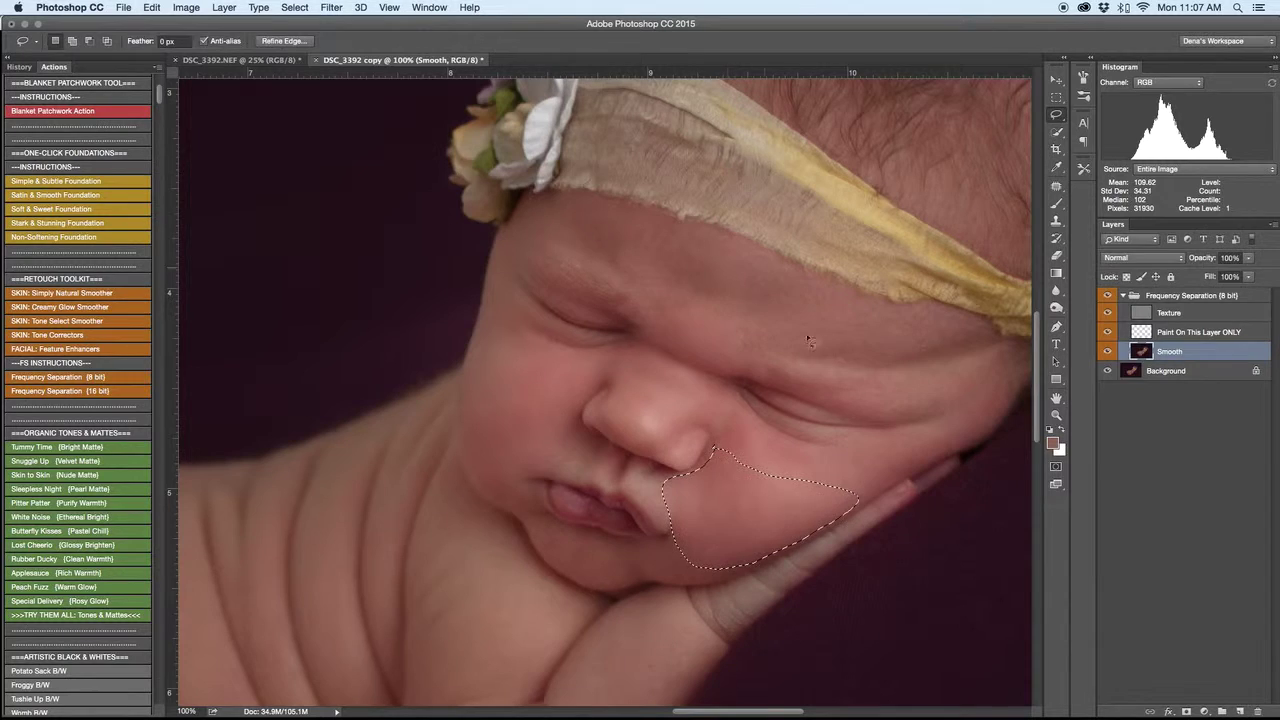
Step: Lasso the uneven skin on the baby's side above the hip crease and soften it with a 4.2 px Gaussian Blur
left_click_drag(706, 511, 809, 283)
mouse_move(495, 476)
left_mouse_down()
mouse_move(574, 343)
mouse_move(707, 365)
left_mouse_up()
left_click_drag(496, 504, 700, 464)
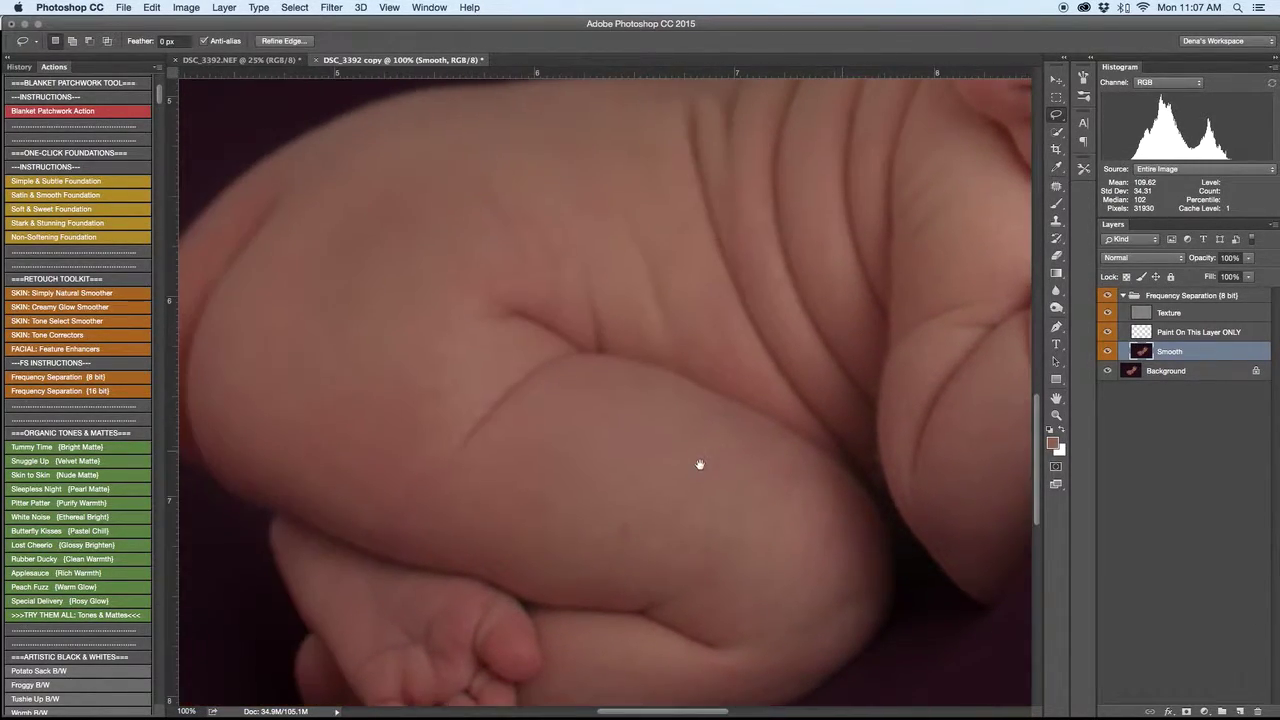
mouse_move(543, 216)
left_mouse_down()
mouse_move(446, 206)
mouse_move(477, 227)
mouse_move(531, 180)
mouse_move(439, 253)
left_mouse_up()
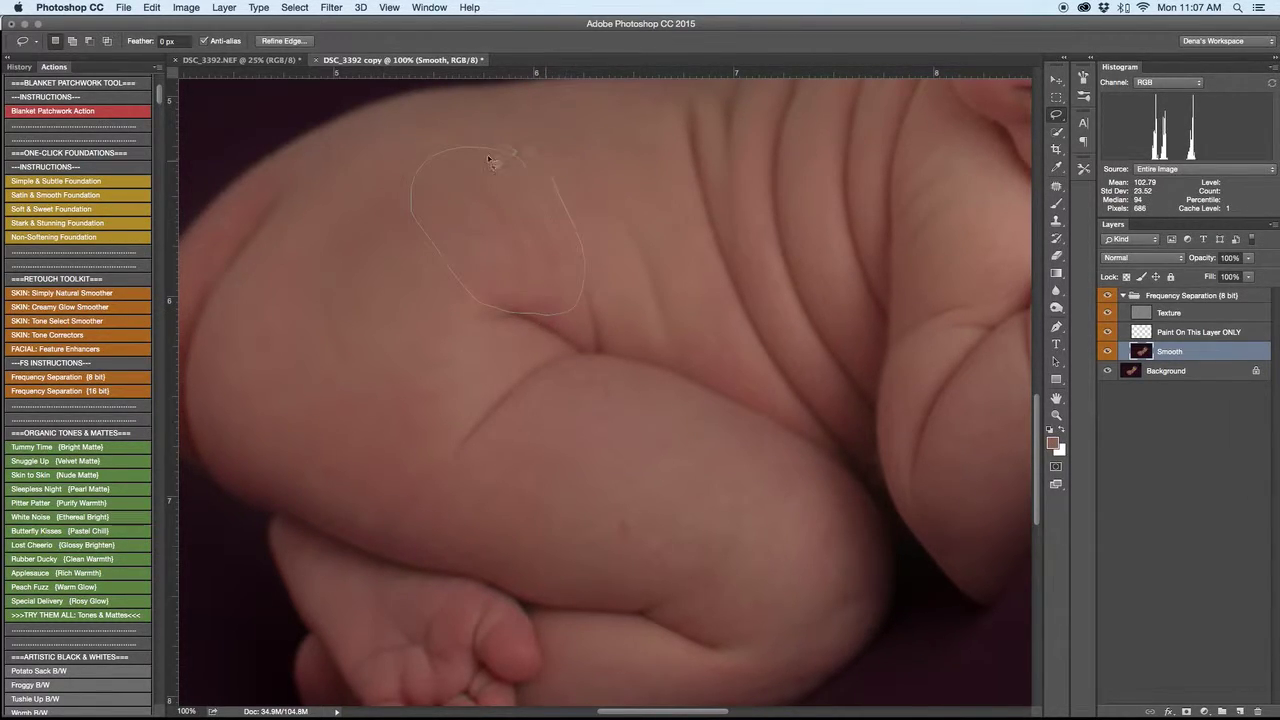
left_click_drag(490, 160, 497, 155)
key("super+alt+f")
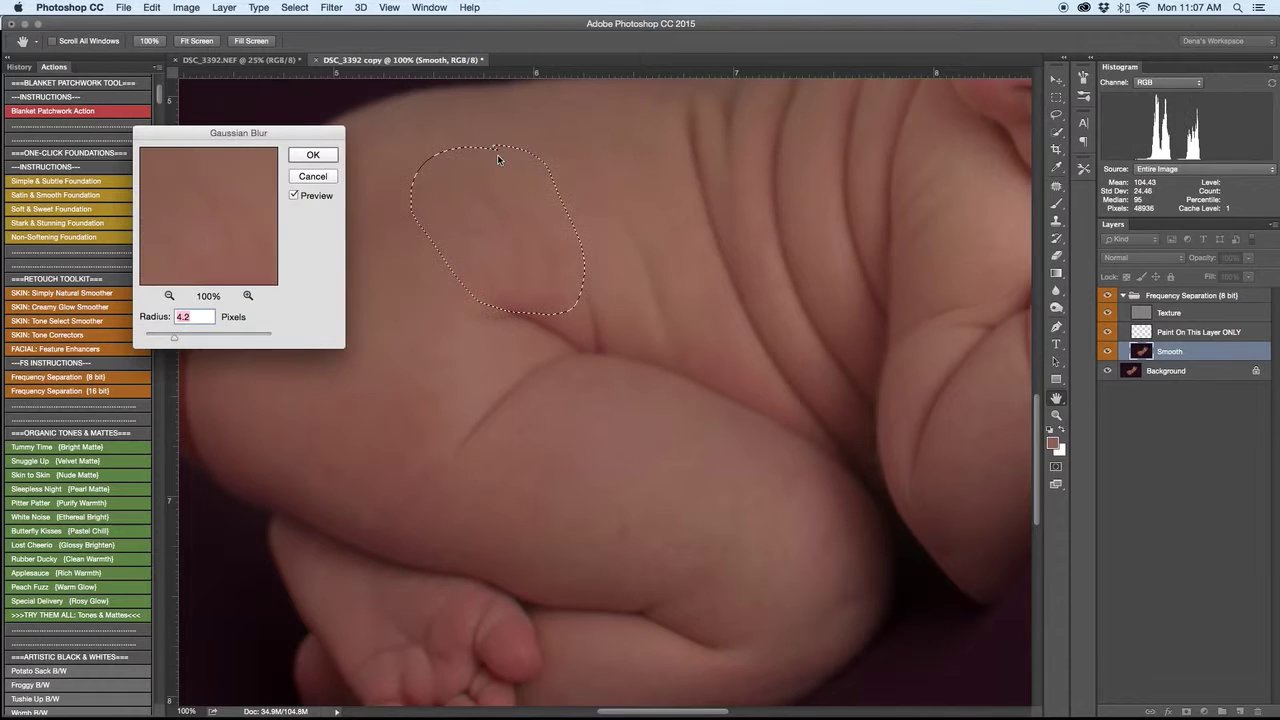
key("Return")
key("g")
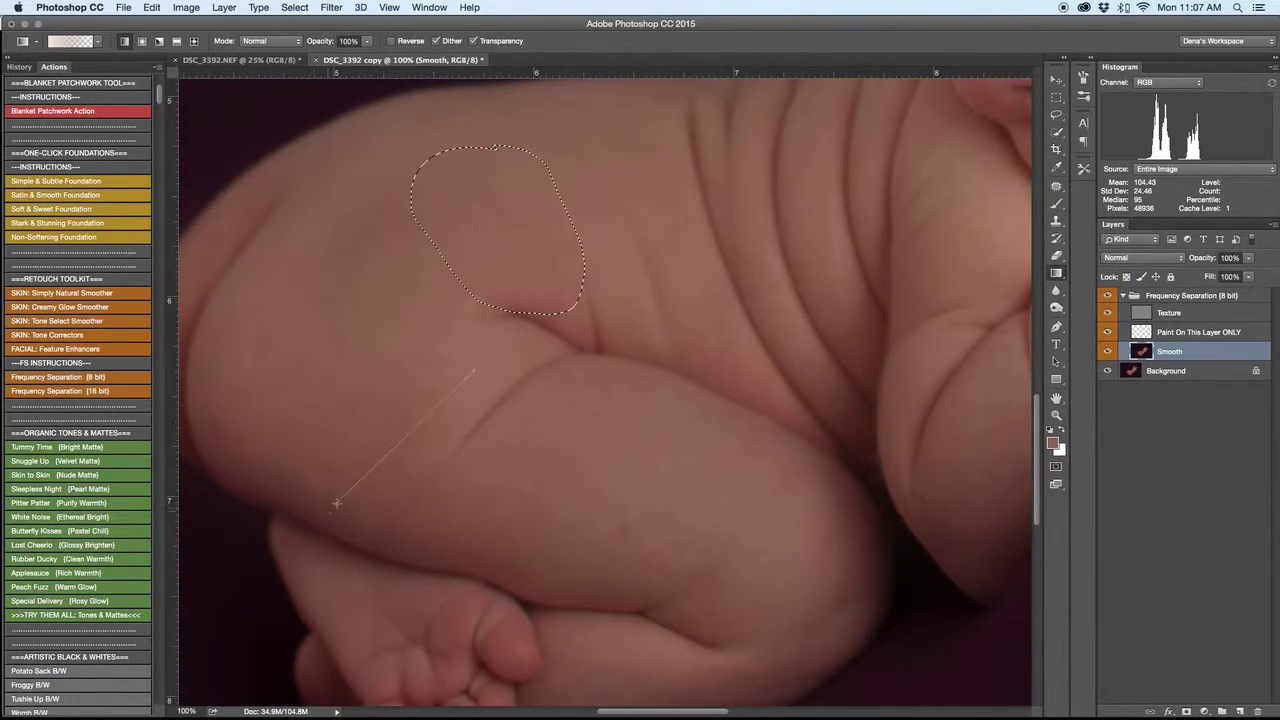
left_click_drag(335, 505, 335, 505)
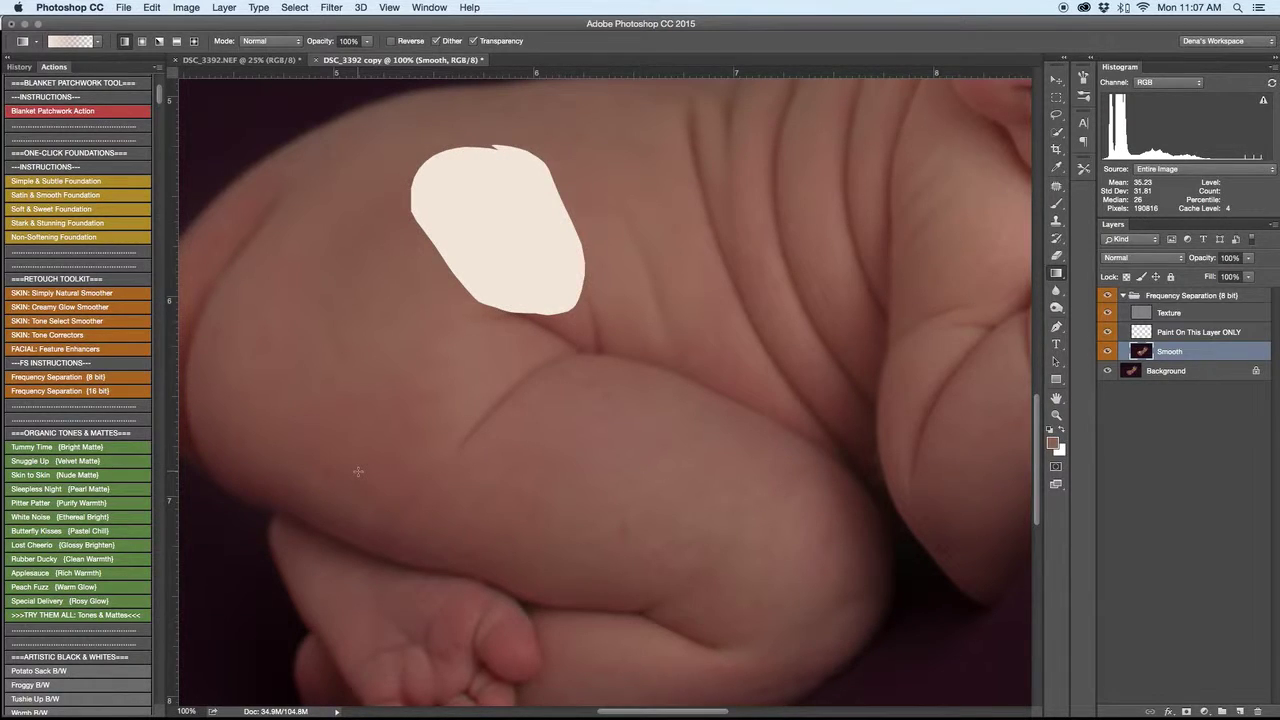
key("super+z")
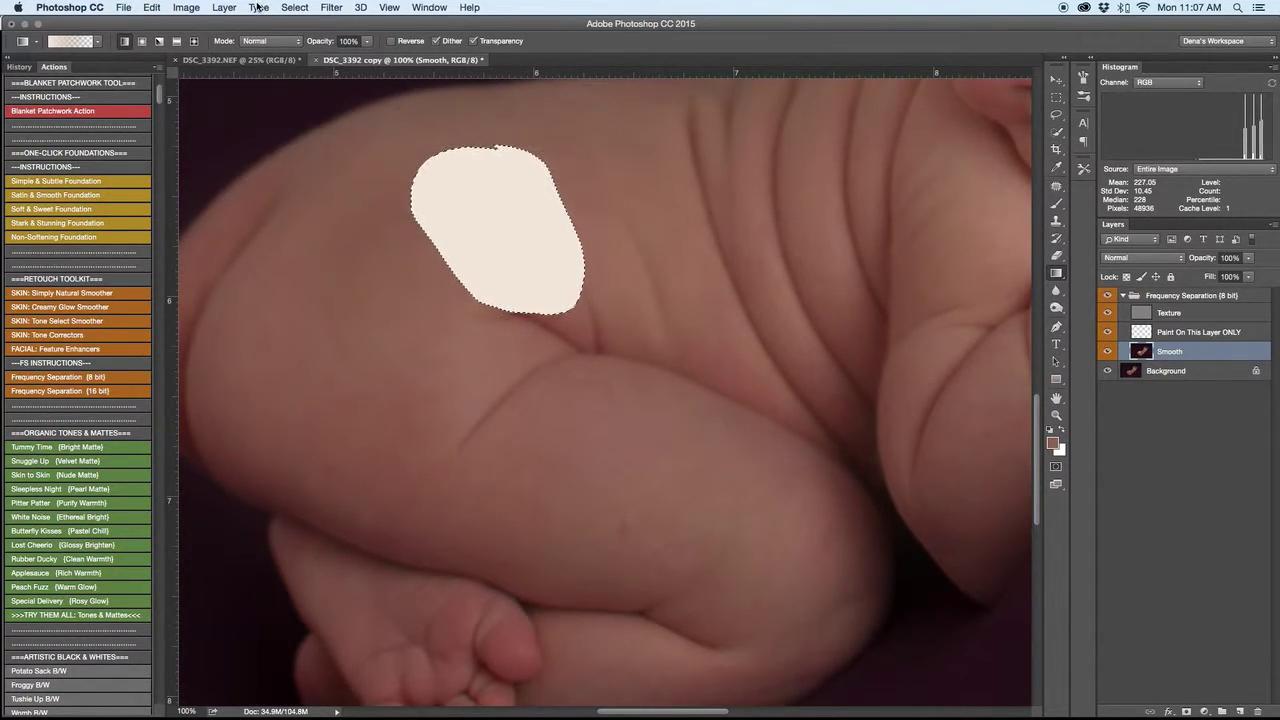
left_click(19, 67)
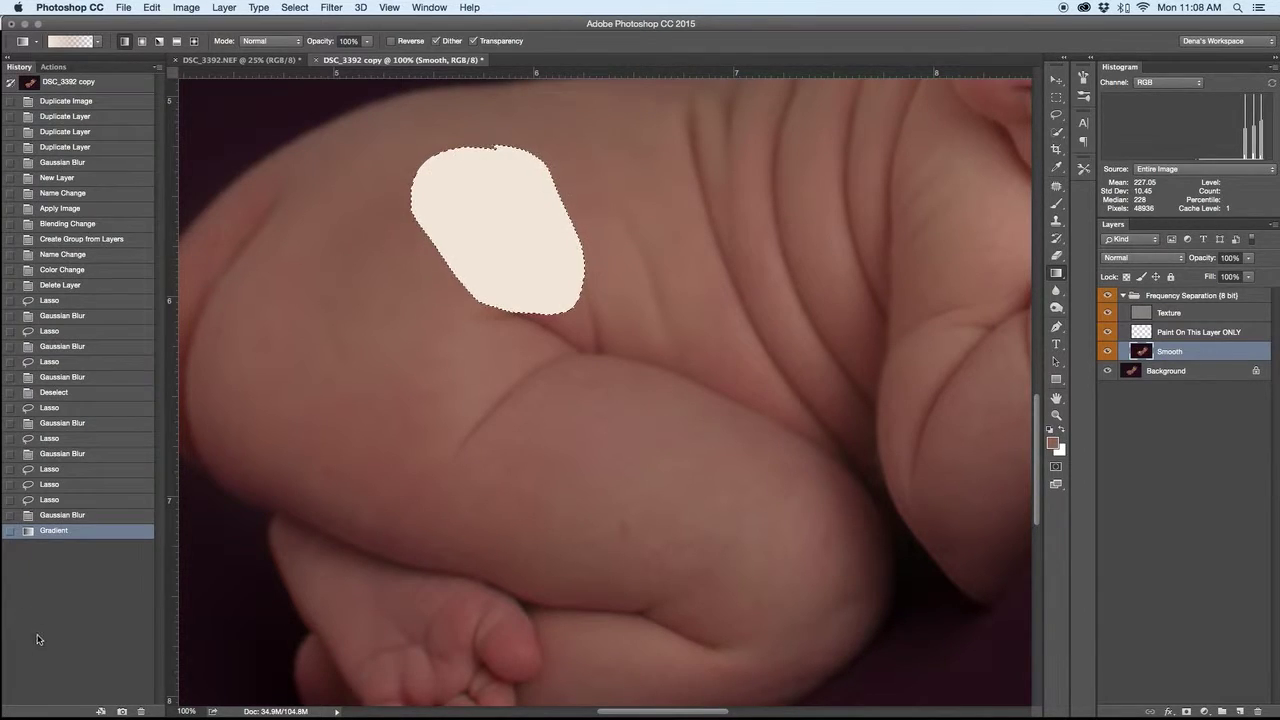
left_click(63, 517)
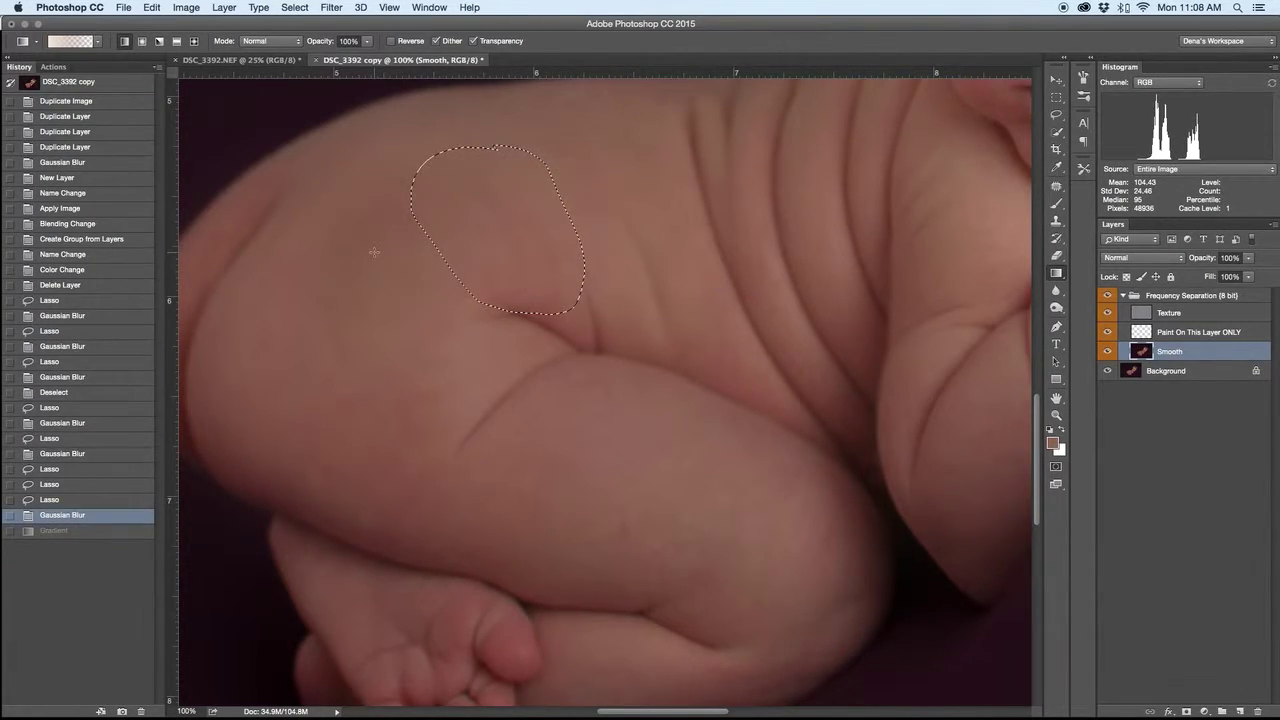
Step: Lasso the uneven skin on the baby's bottom and upper thigh, soften it with a 4.2 px Gaussian Blur and deselect
key("l")
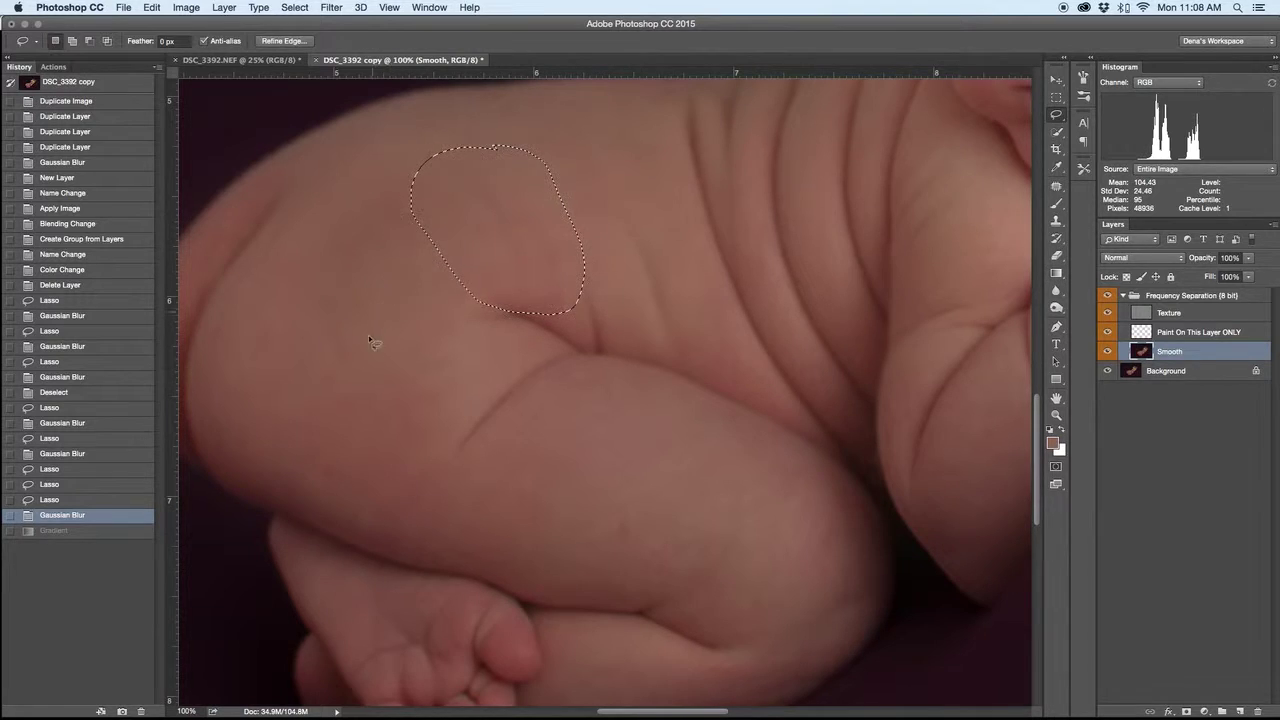
mouse_move(376, 366)
left_mouse_down()
mouse_move(258, 432)
mouse_move(342, 515)
mouse_move(457, 551)
mouse_move(444, 440)
left_mouse_up()
left_click_drag(336, 375, 371, 382)
key("super+f")
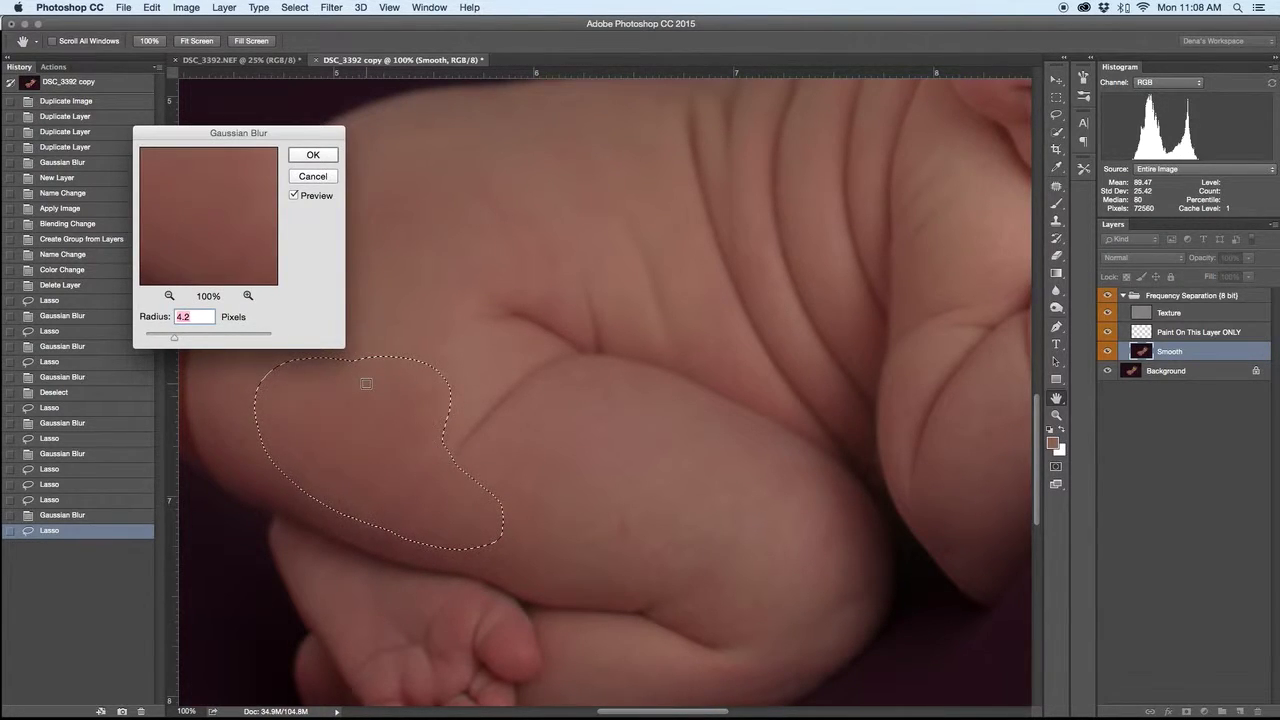
key("Return")
key("super+minus")
key("super+minus")
key("super+minus")
key("super+minus")
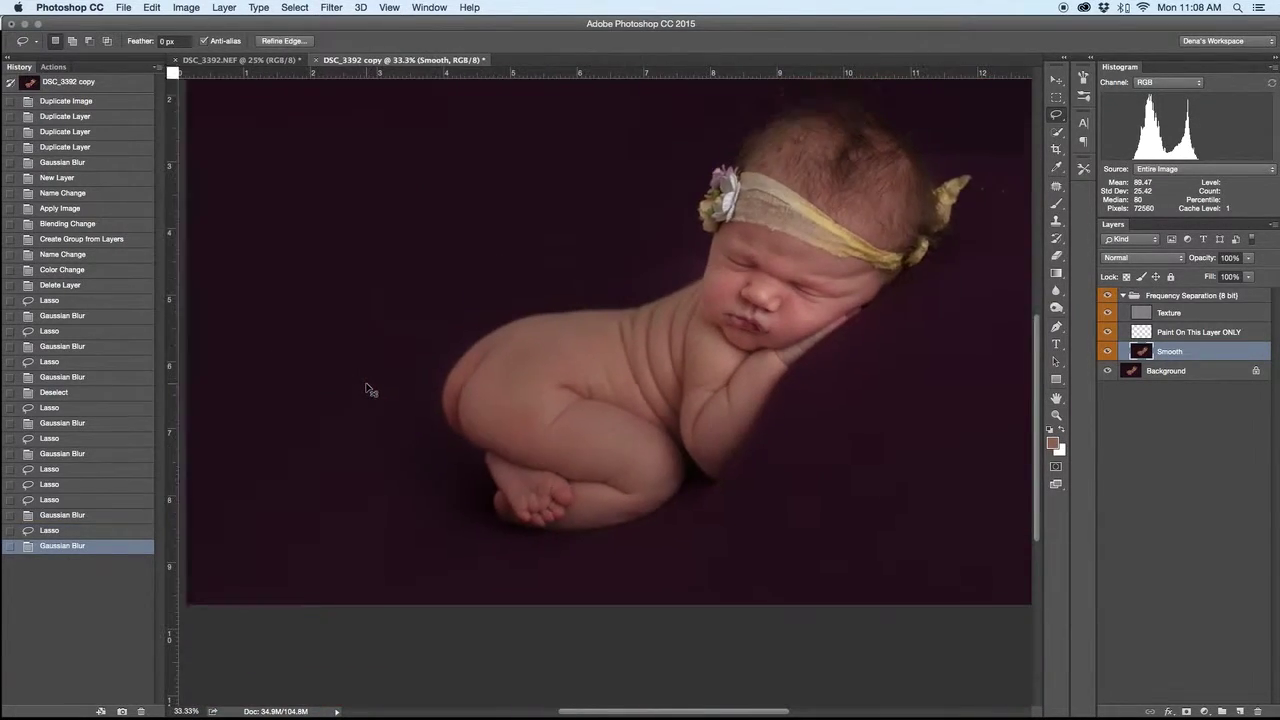
key("super+d")
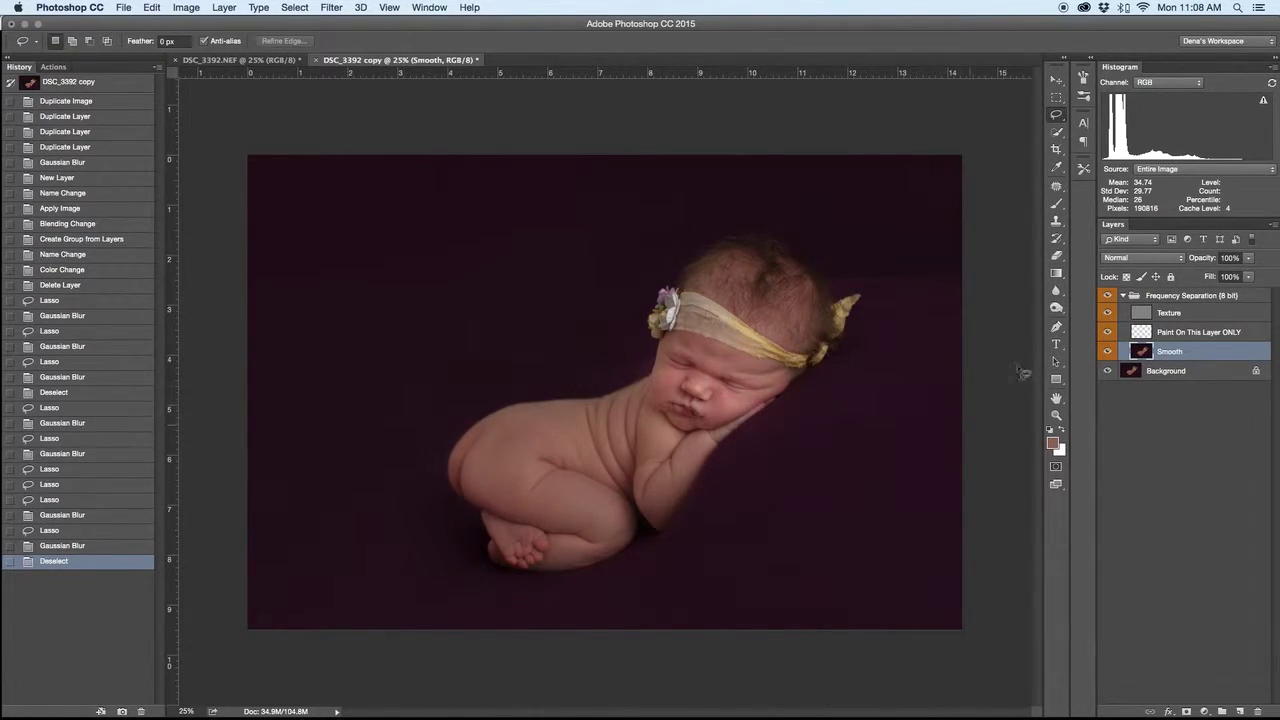
Step: Flatten the image, then brighten a duplicate of the background layer by raising the Curves midtones
key("super+shift+e")
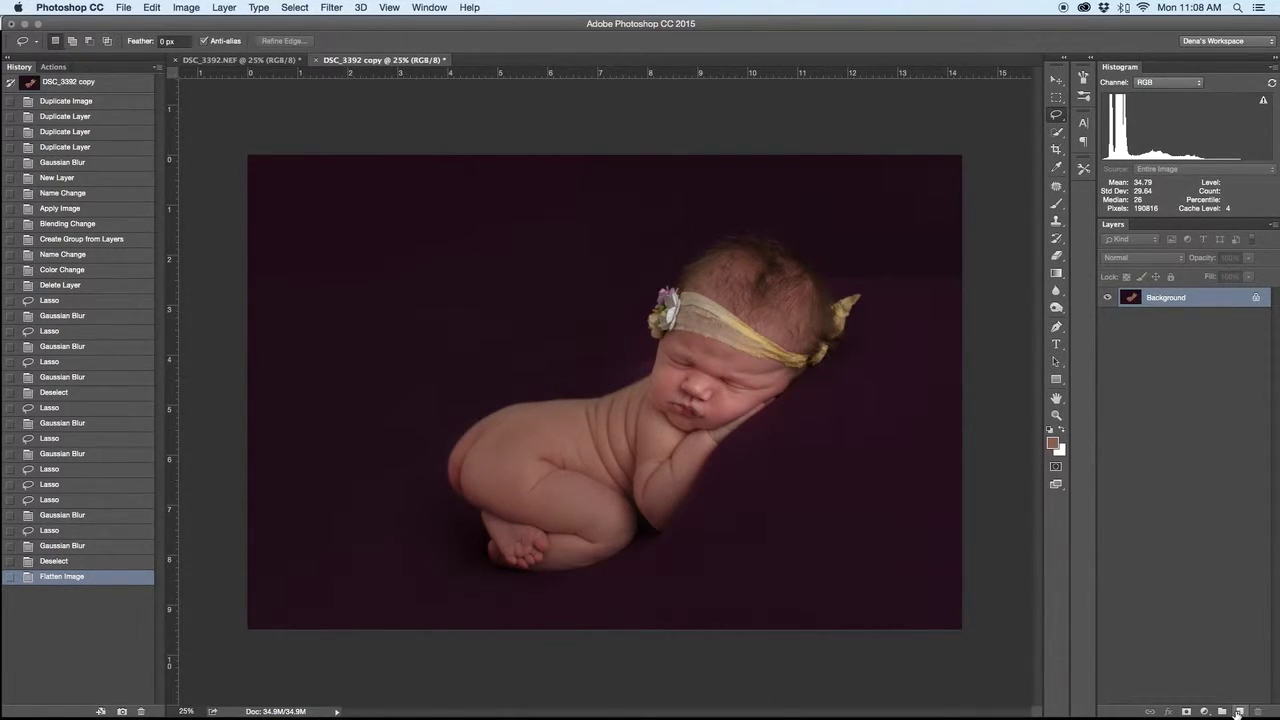
key("super+j")
key("super+m")
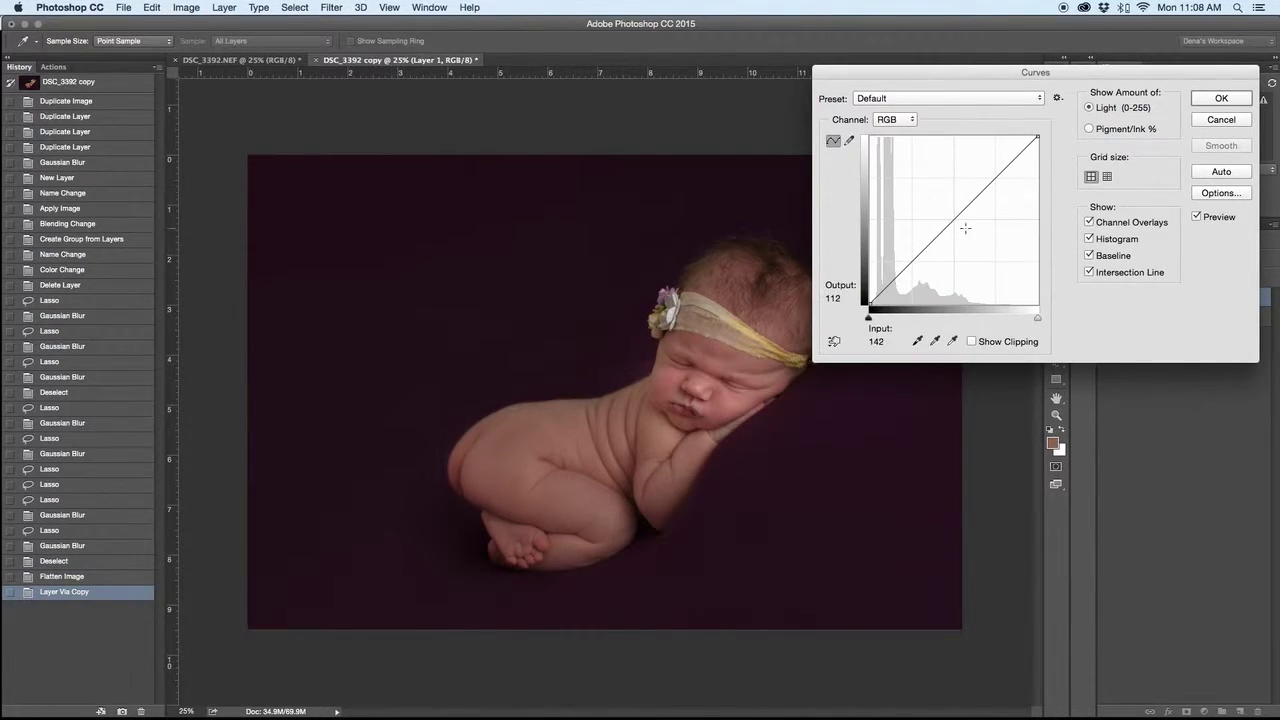
left_click_drag(955, 216, 952, 202)
key("Return")
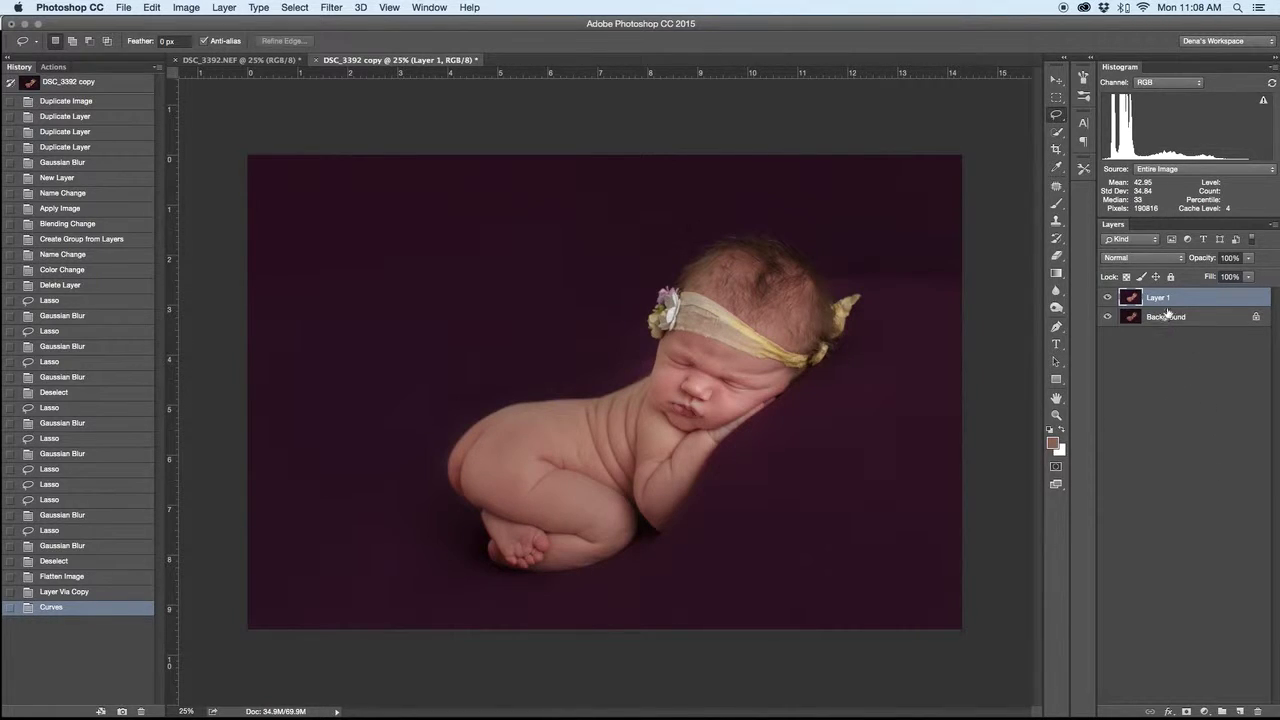
Step: Erase the brightening from the backdrop around the baby with a 1600 px Eraser
key("e")
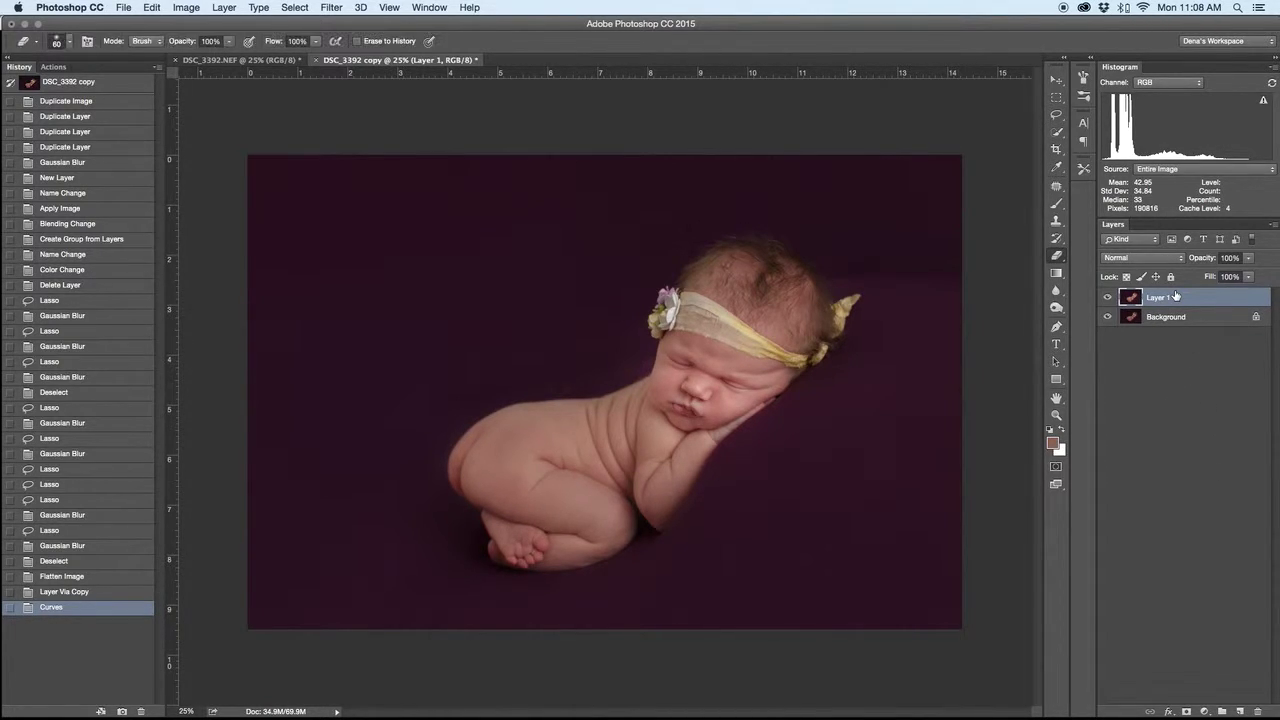
key("bracketright")
key("bracketright")
key("bracketright")
key("bracketright")
key("bracketright")
key("bracketright")
key("bracketright")
key("bracketright")
key("bracketright")
key("bracketright")
key("bracketright")
key("bracketright")
key("bracketright")
key("bracketright")
key("bracketright")
key("bracketright")
key("bracketright")
key("bracketright")
key("bracketright")
key("bracketright")
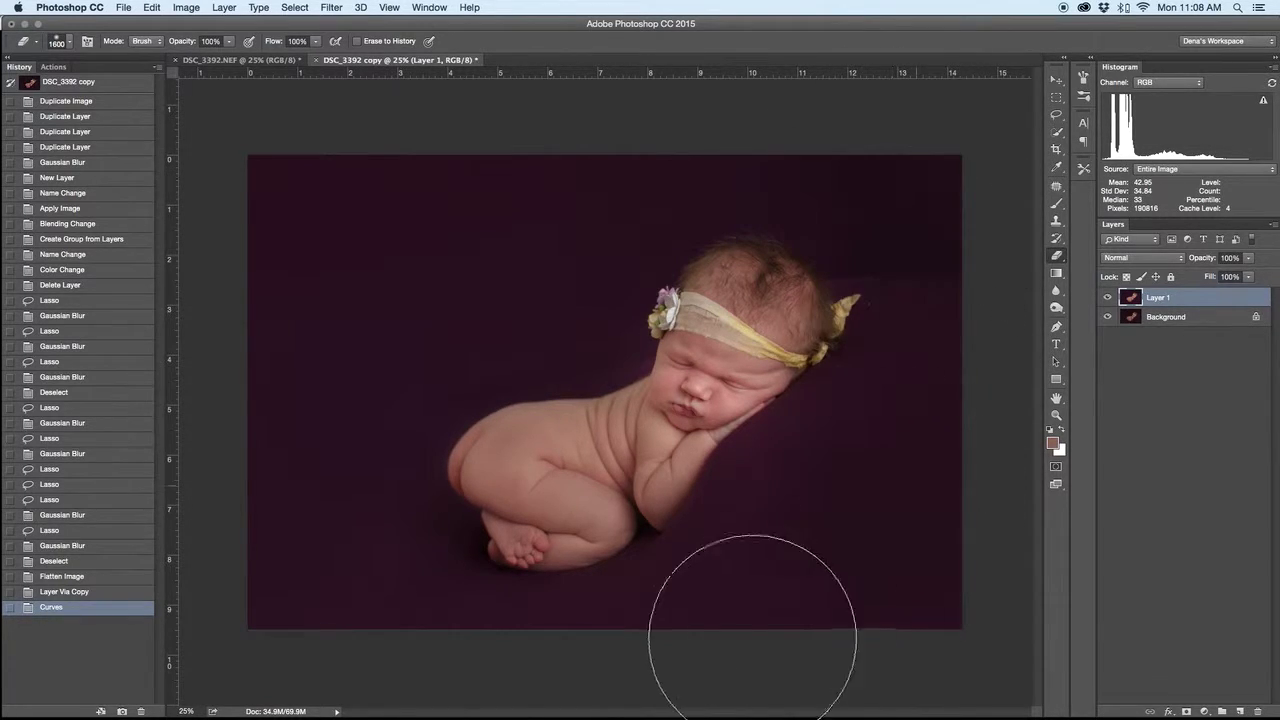
left_click(404, 652)
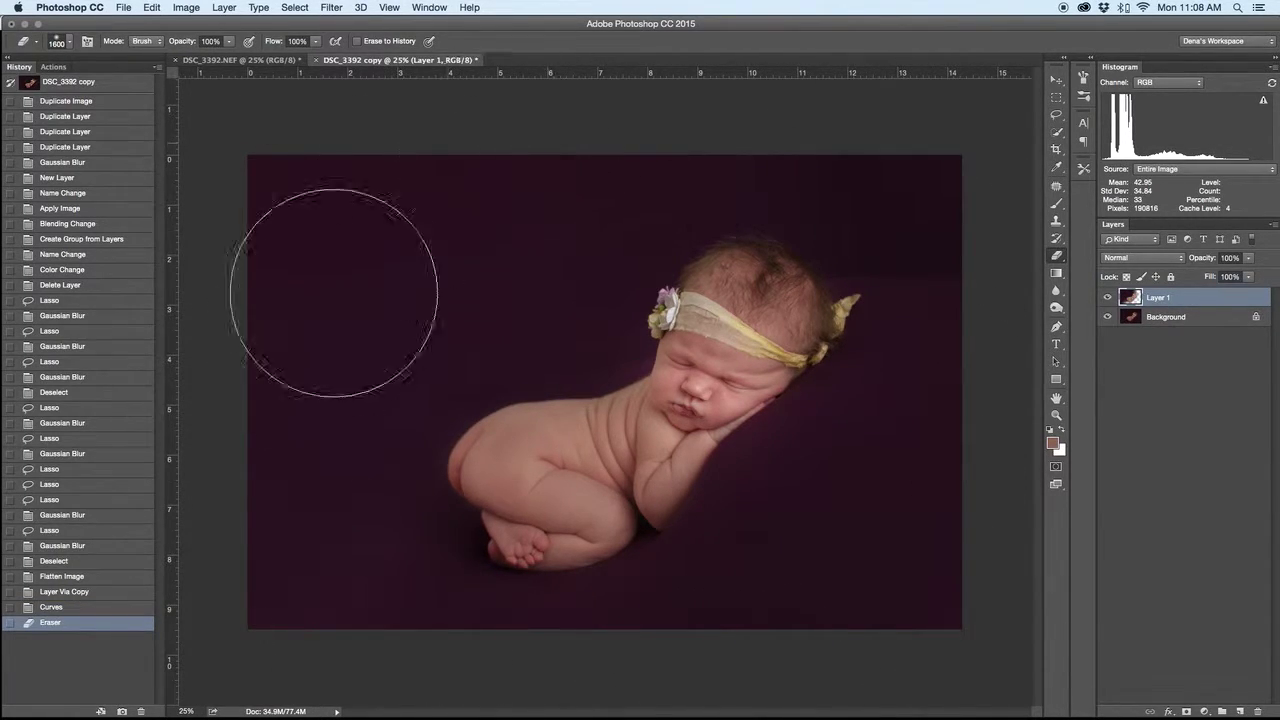
left_click(420, 286)
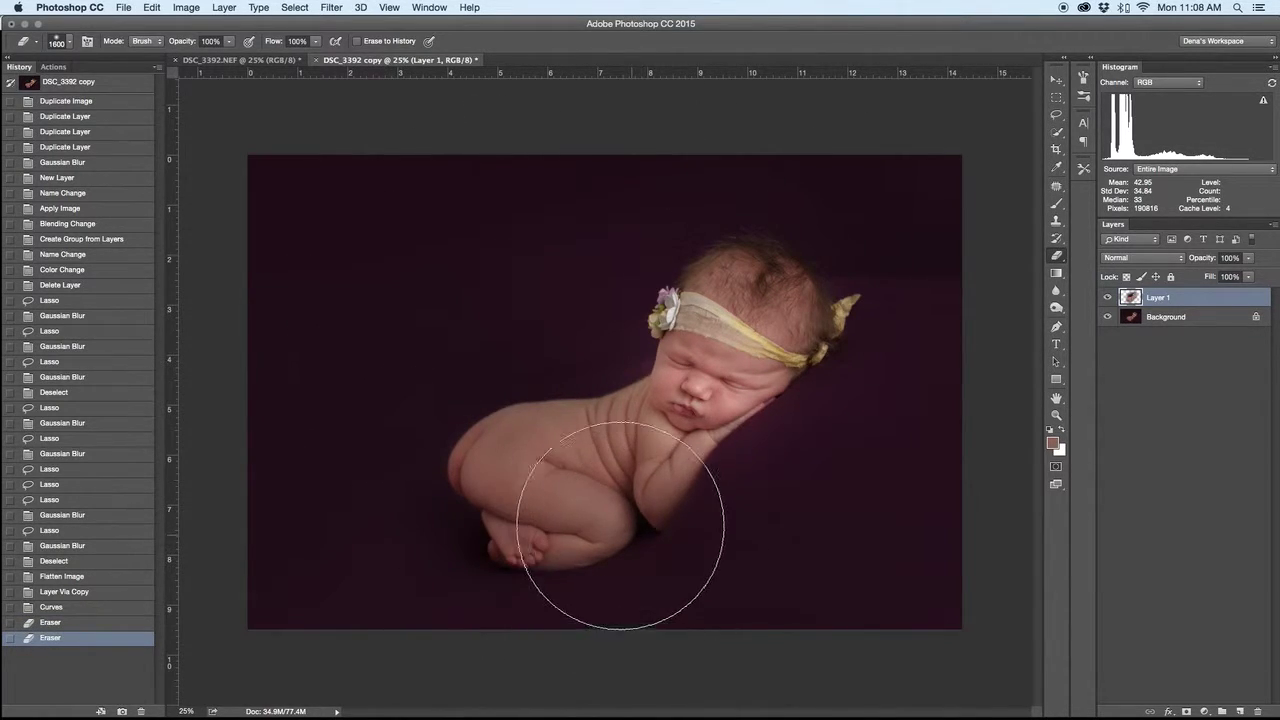
left_click(780, 523)
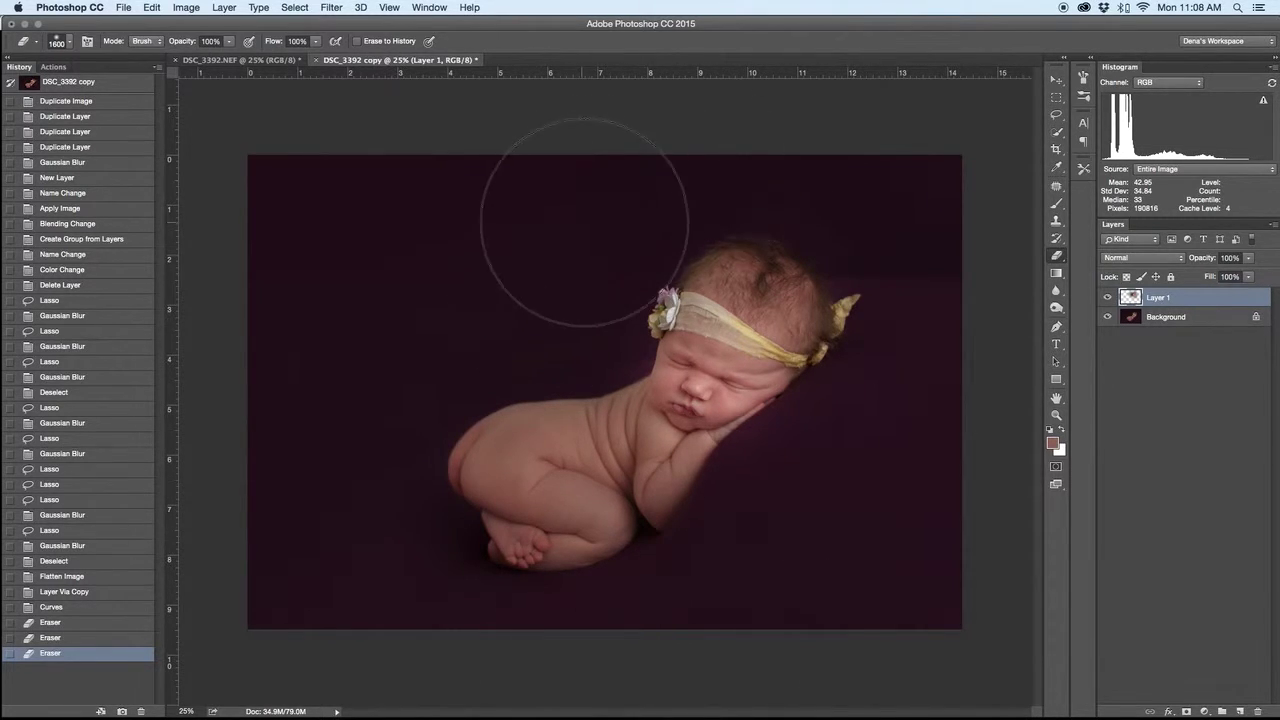
left_click(860, 295)
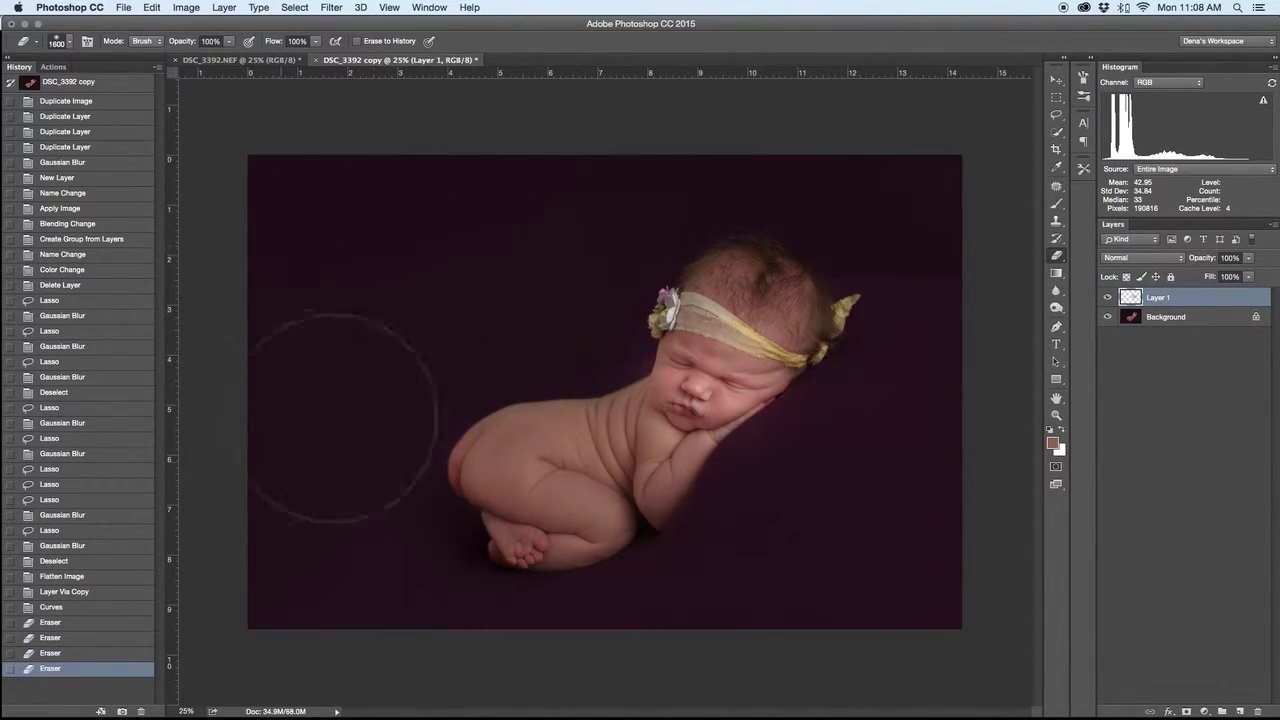
Step: Reduce the brightened layer's opacity to 34% and flatten the image
mouse_move(1208, 263)
left_mouse_down()
mouse_move(1122, 264)
mouse_move(1147, 254)
left_mouse_up()
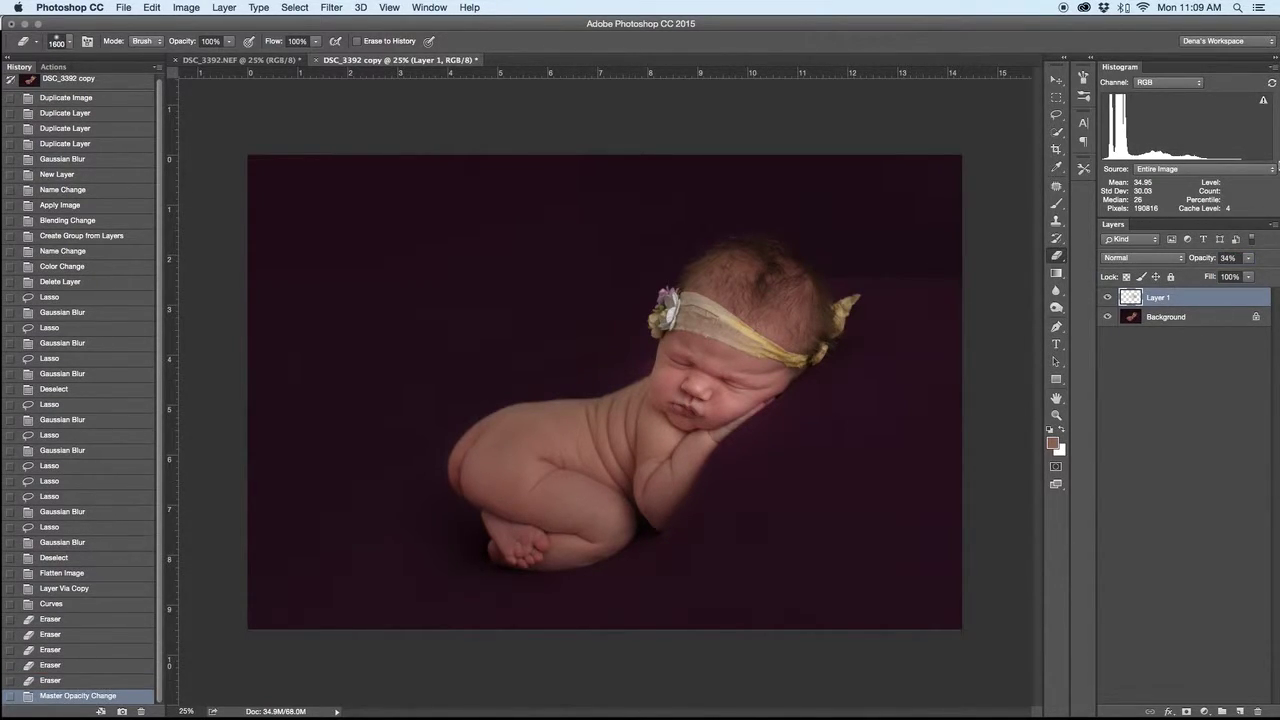
key("shift+super+e")
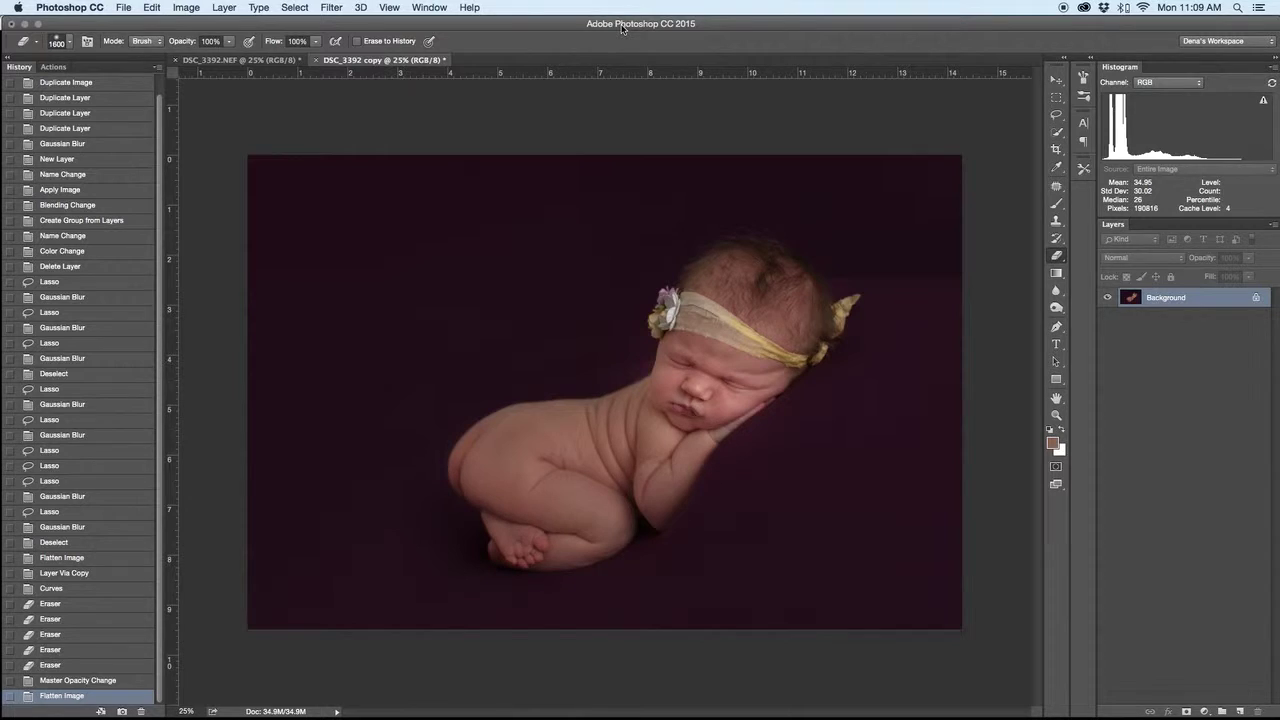
Step: Brighten the highlights with Curves by raising input 179 to output 194, and add a lower curve point to hold the darker tones
key("super+m")
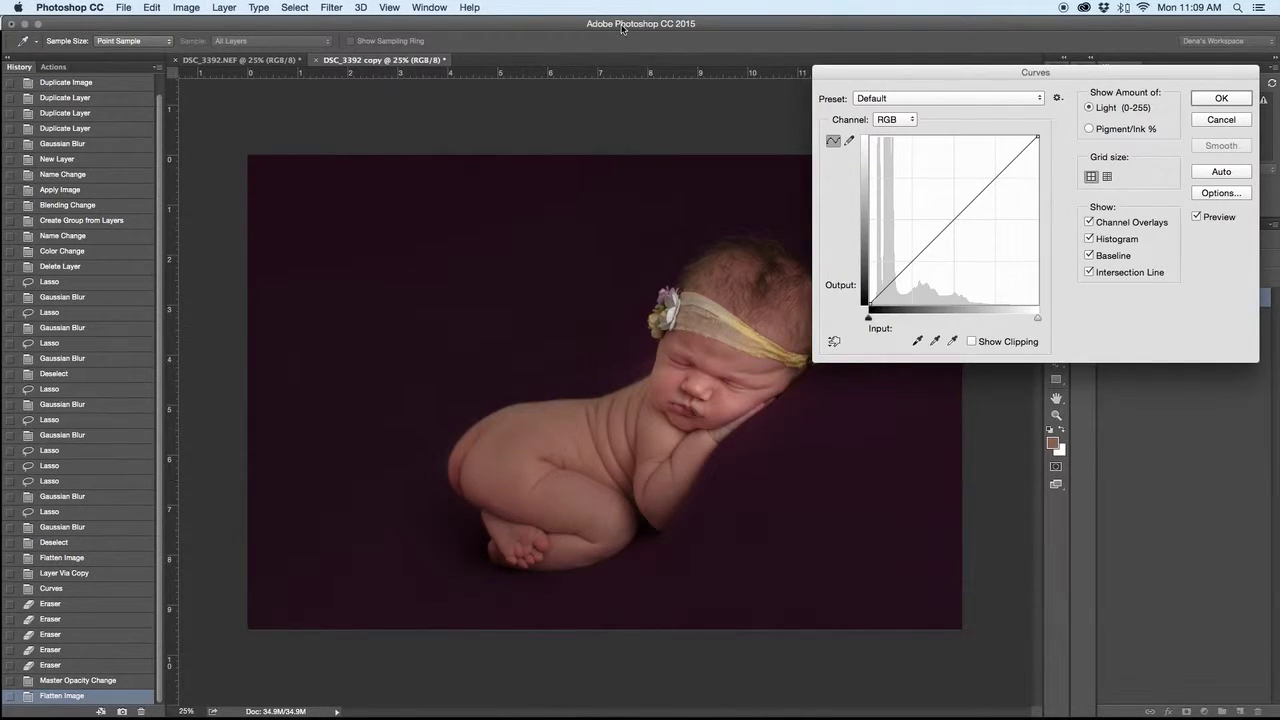
left_click_drag(987, 186, 987, 176)
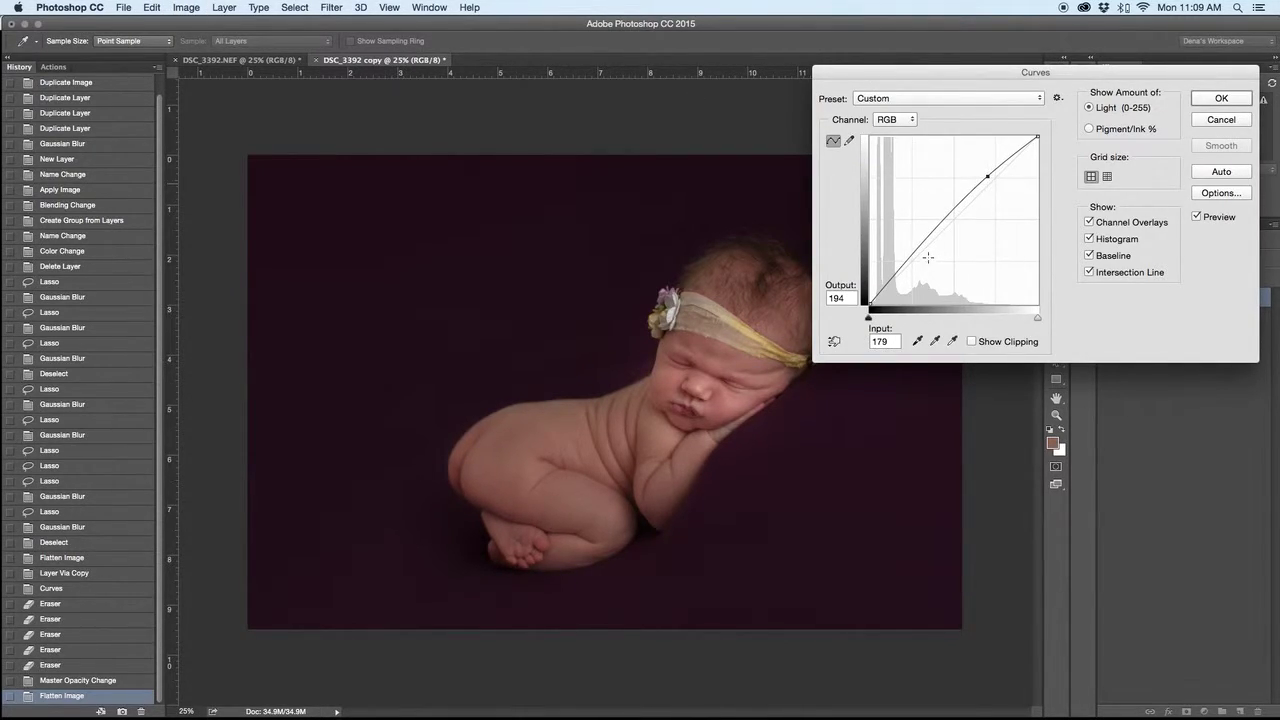
left_click_drag(916, 252, 918, 254)
key("Return")
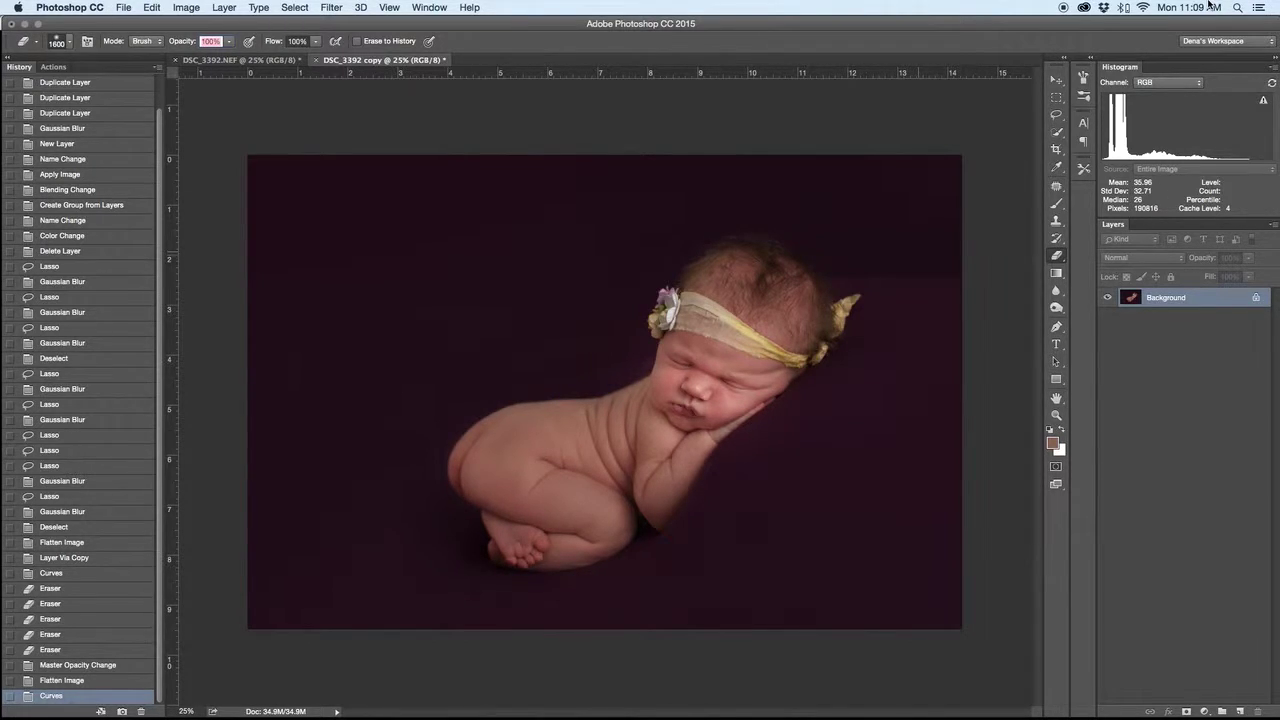
Step: Paint the baby's lips with a sampled lip colour on a new layer using a 50 px brush, and set its blend mode to Color
left_click(1240, 711)
key("super+equal")
key("super+equal")
key("super+equal")
key("super+equal")
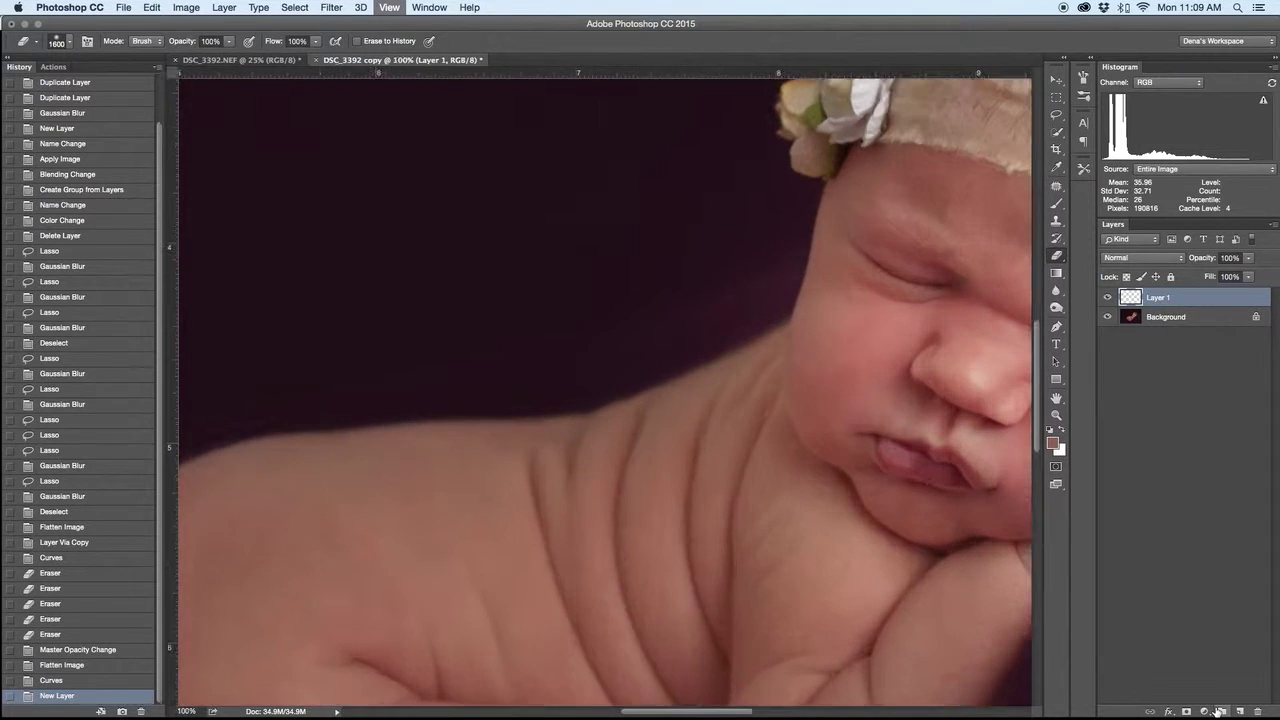
scroll(686, 591, "right", 10)
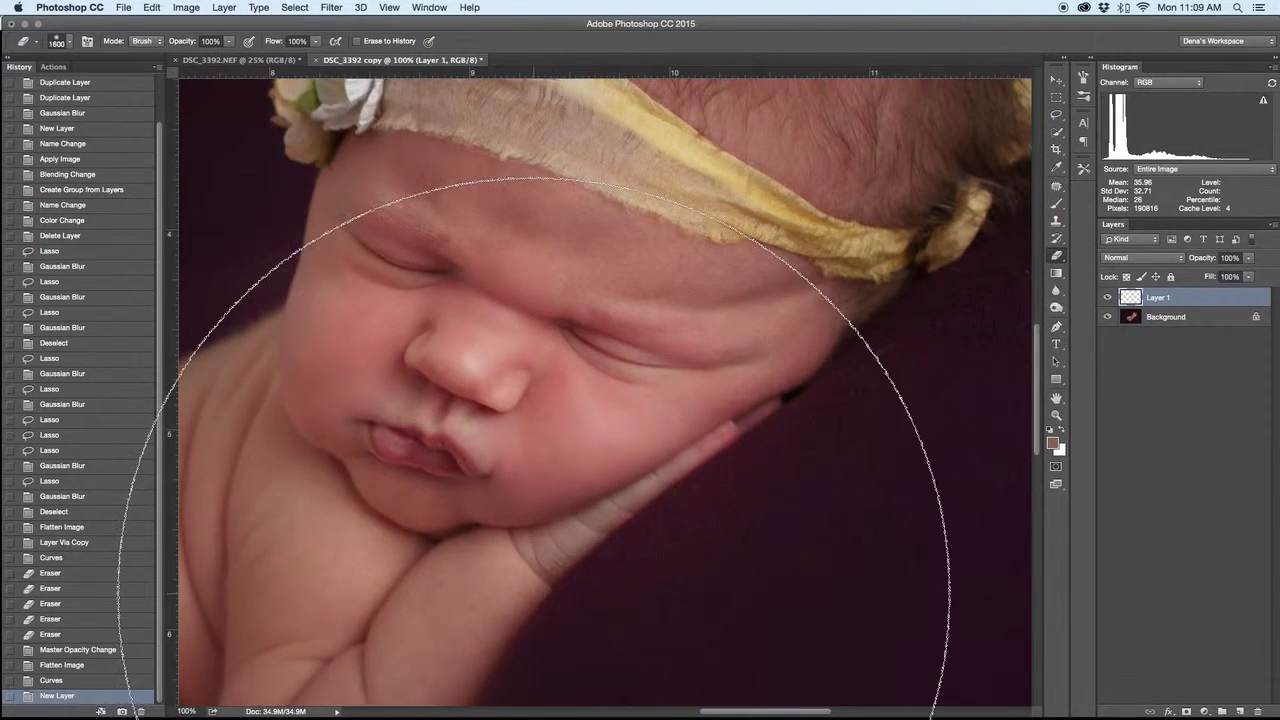
key("b")
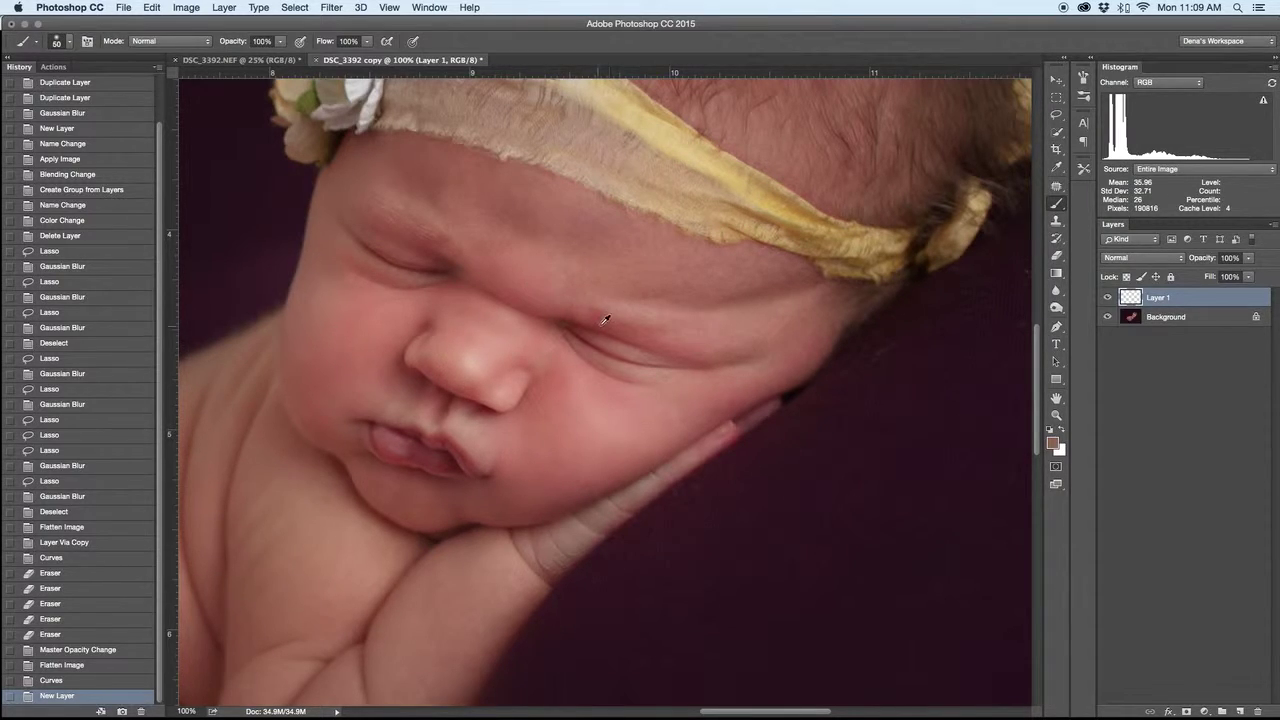
mouse_move(384, 438)
left_mouse_down()
mouse_move(453, 470)
mouse_move(436, 447)
mouse_move(414, 448)
mouse_move(472, 468)
left_mouse_up()
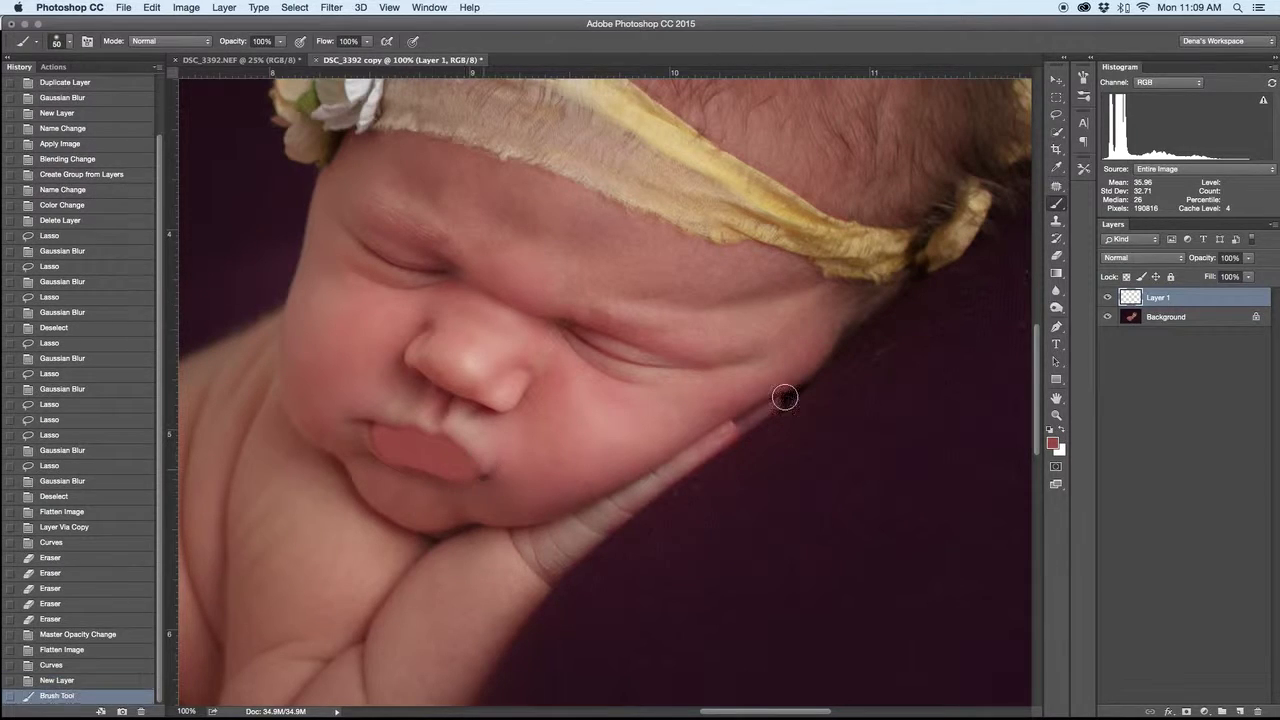
left_click(1117, 258)
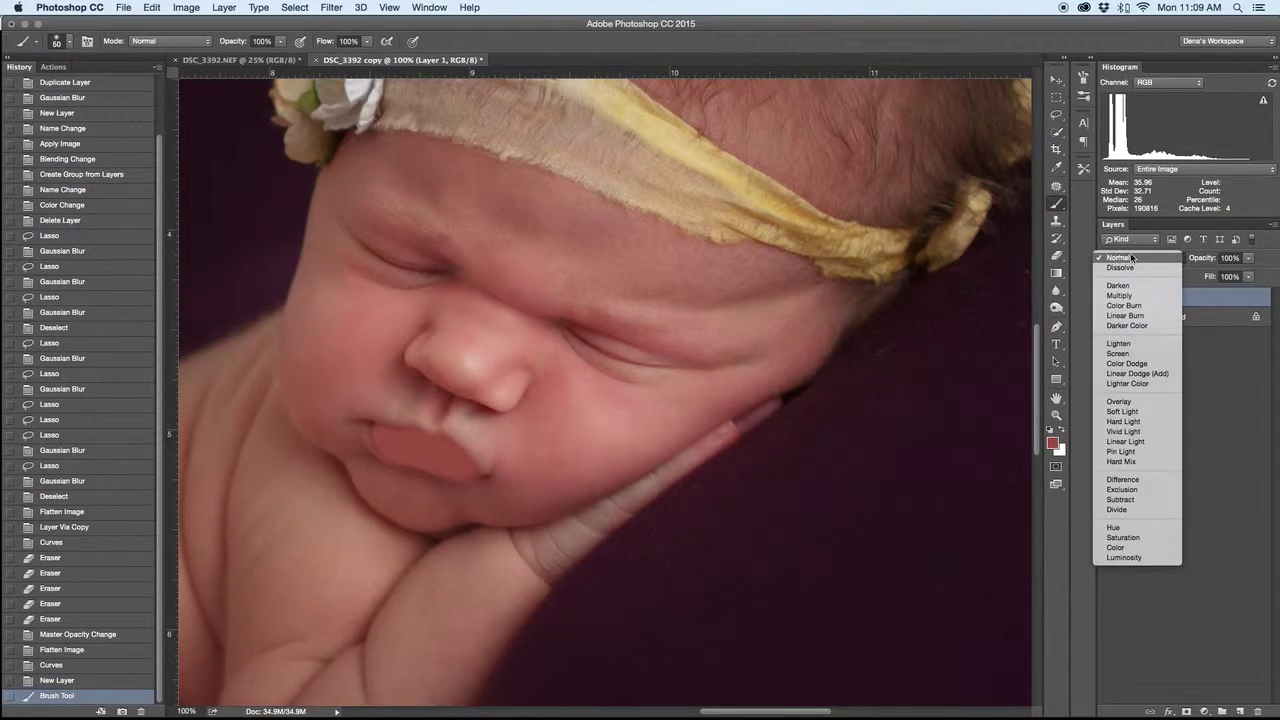
left_click(1122, 549)
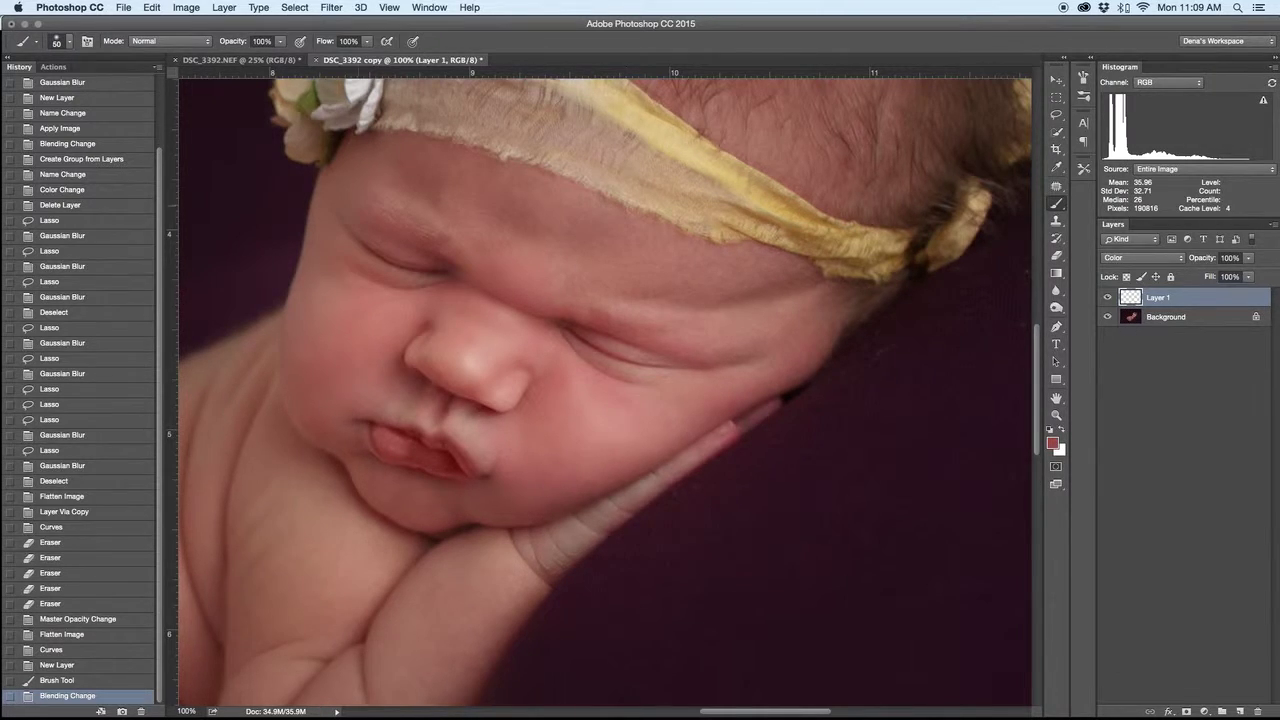
Step: Repaint the lips in bright red and lower the Color layer's opacity to 11%
left_click(1052, 443)
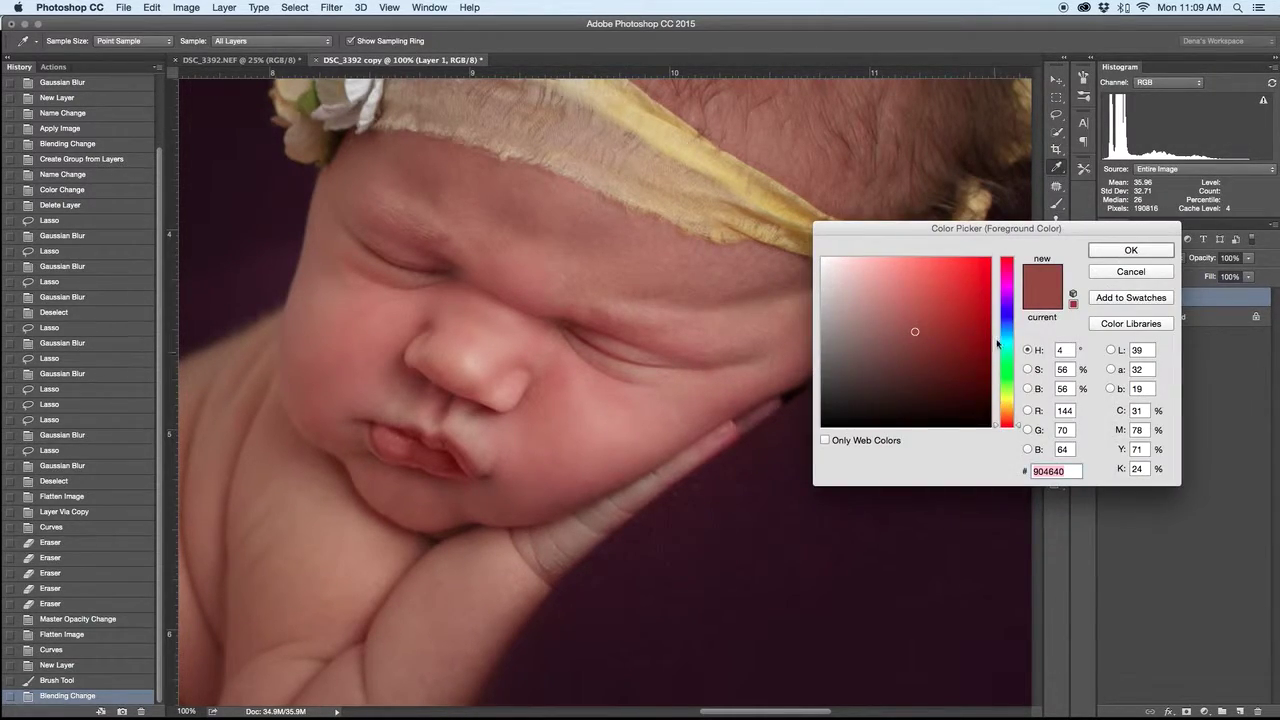
left_click(967, 277)
left_click(1130, 250)
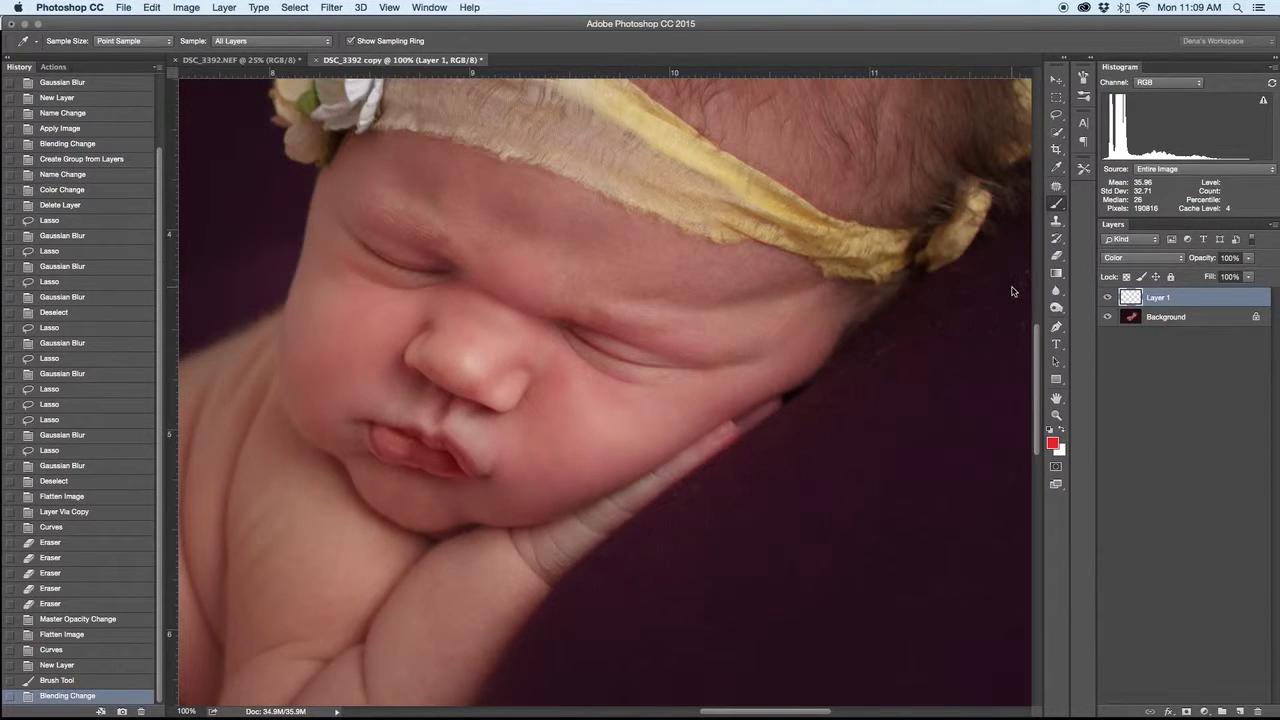
mouse_move(372, 428)
left_mouse_down()
mouse_move(466, 472)
mouse_move(410, 440)
left_mouse_up()
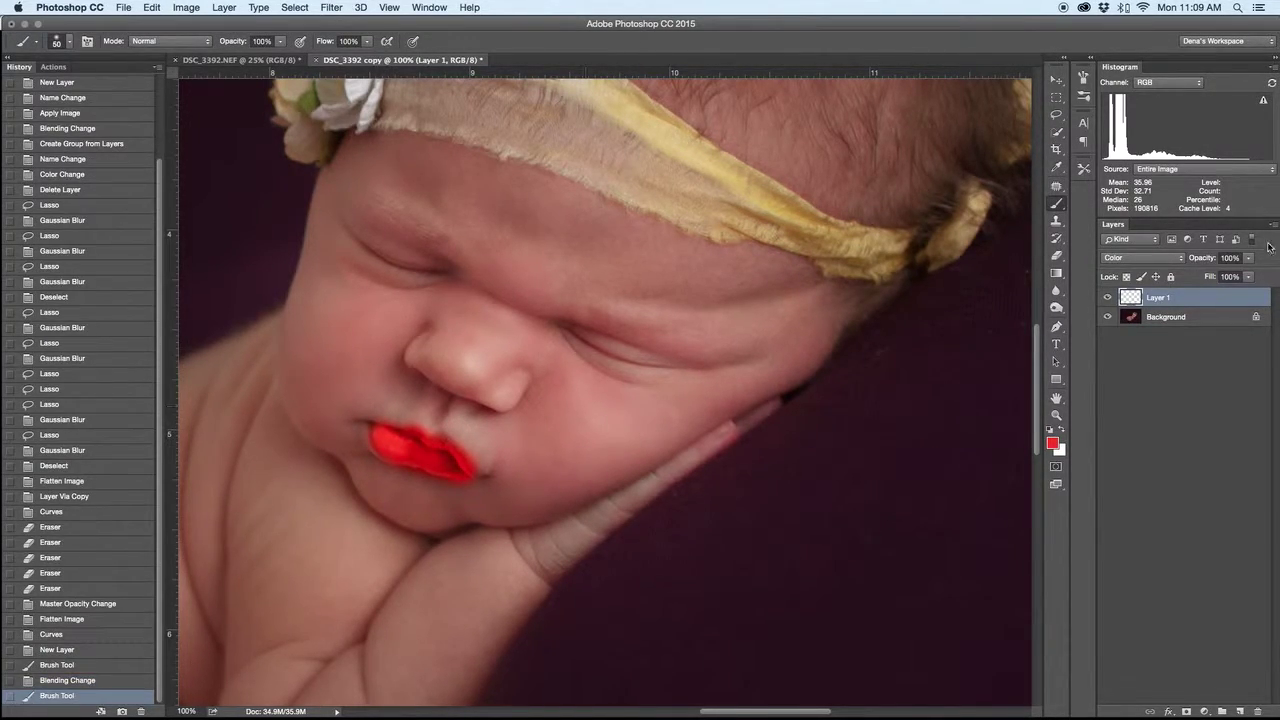
left_click_drag(1199, 258, 951, 262)
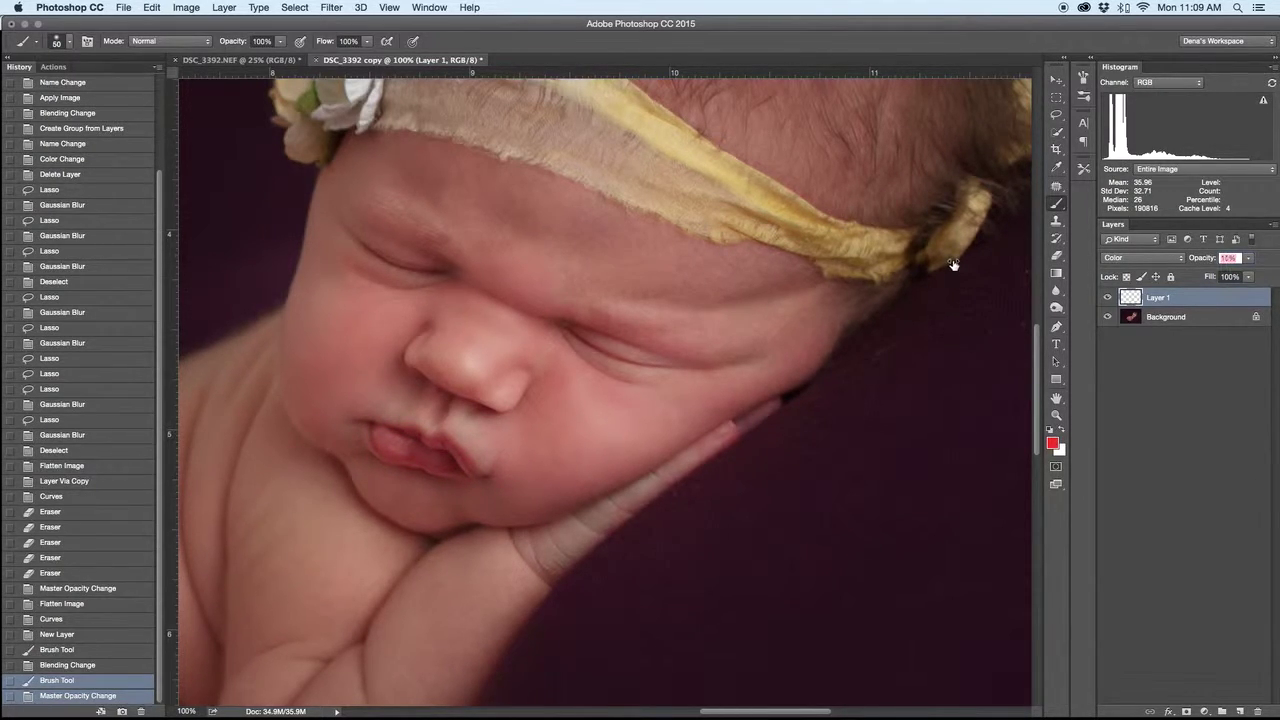
left_click_drag(953, 264, 960, 263)
Step: Add a red blush to both of the baby's cheeks on the Color layer with a 175 px brush
key("bracketright")
key("bracketright")
key("bracketright")
key("bracketright")
key("bracketright")
key("bracketright")
key("bracketright")
key("bracketright")
left_click(334, 352)
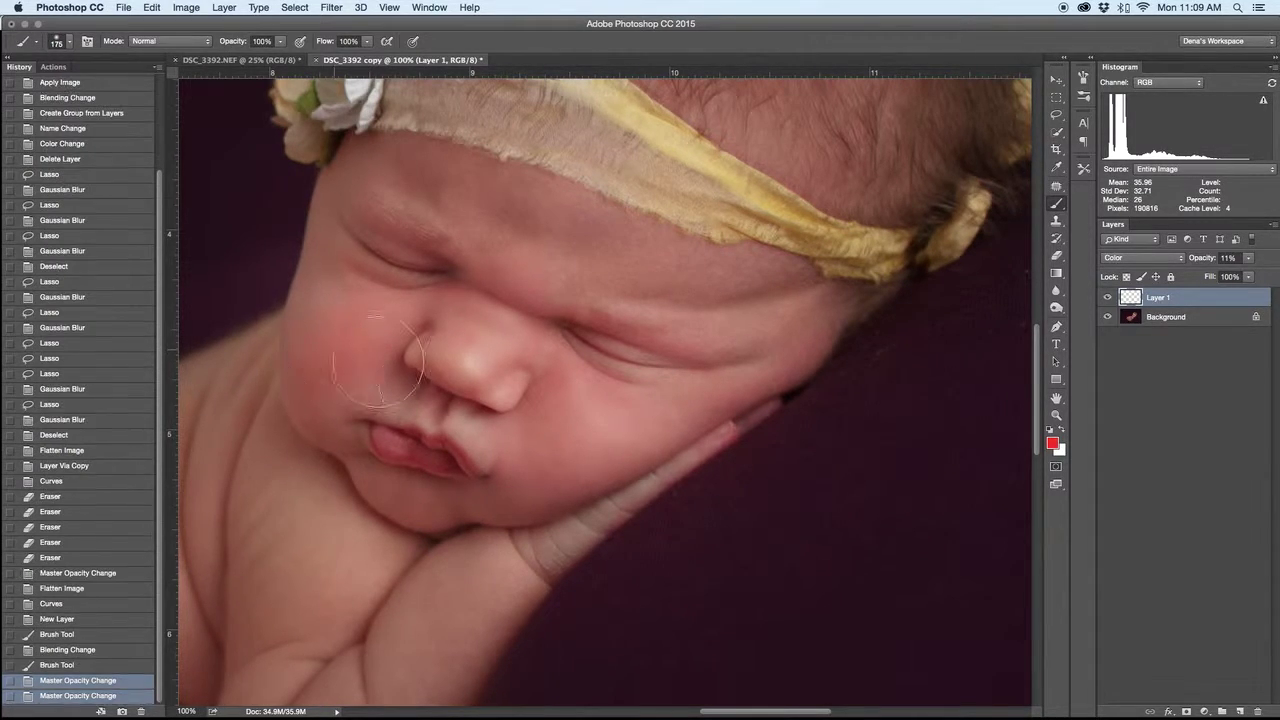
left_click(560, 476)
key("super+minus")
key("super+minus")
key("super+minus")
key("super+minus")
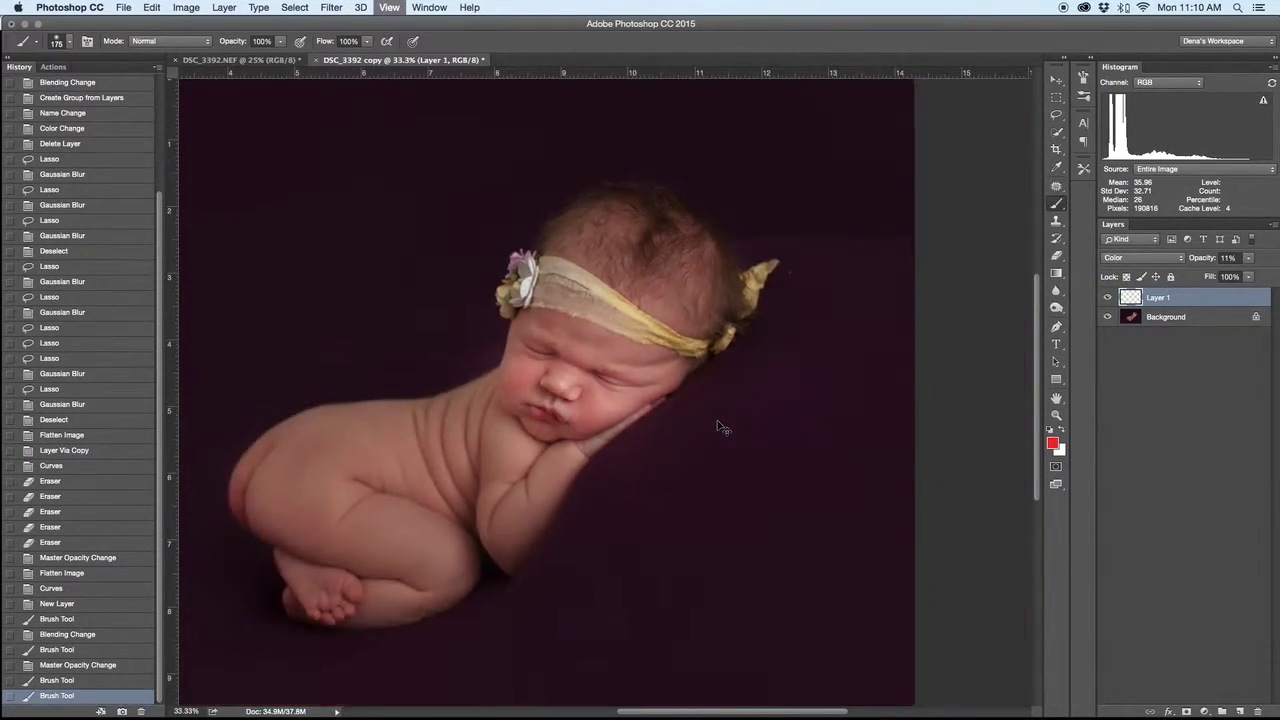
Step: Flatten the tinted photo and duplicate the flattened background onto a new layer
key("super+shift+e")
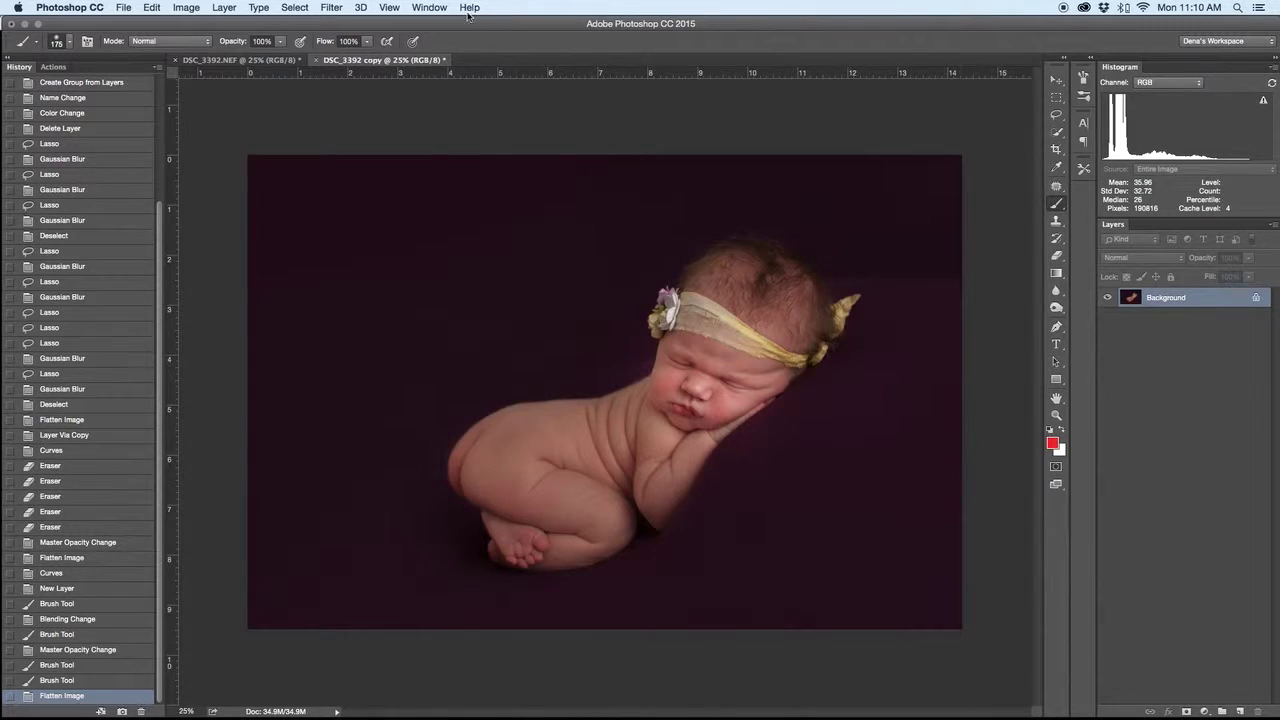
left_click(331, 8)
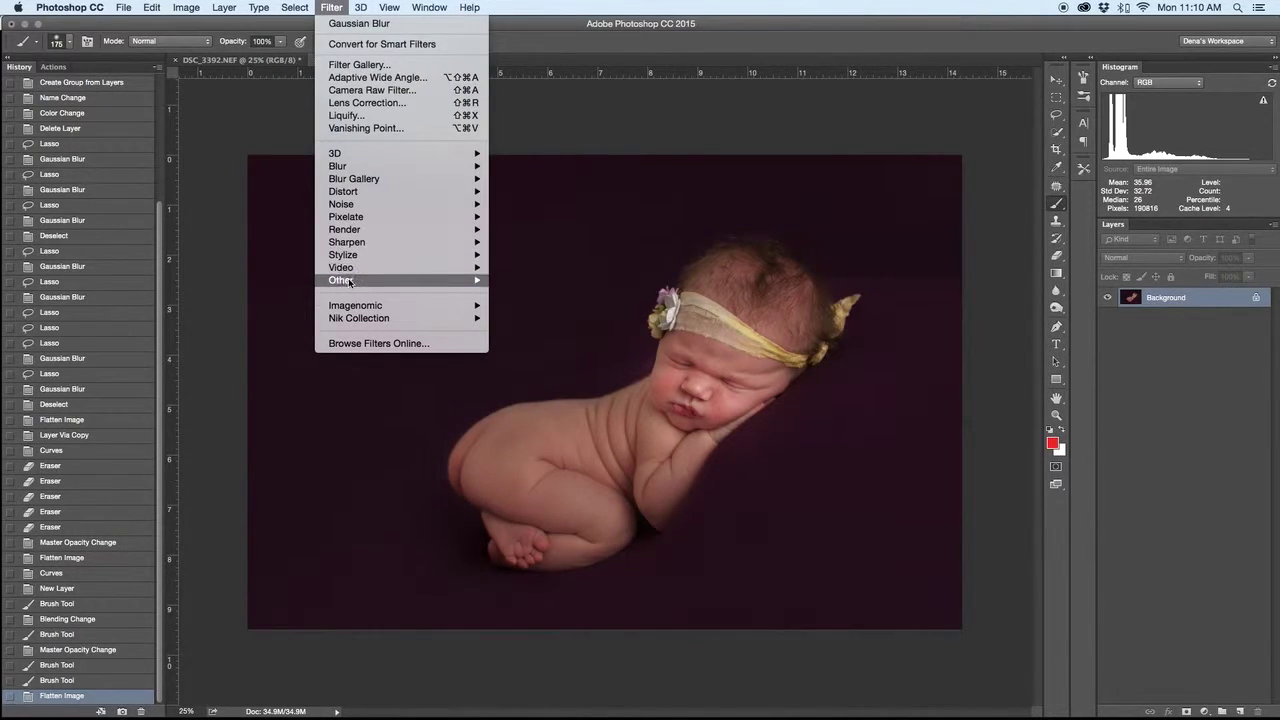
mouse_move(350, 281)
key("Escape")
key("super+j")
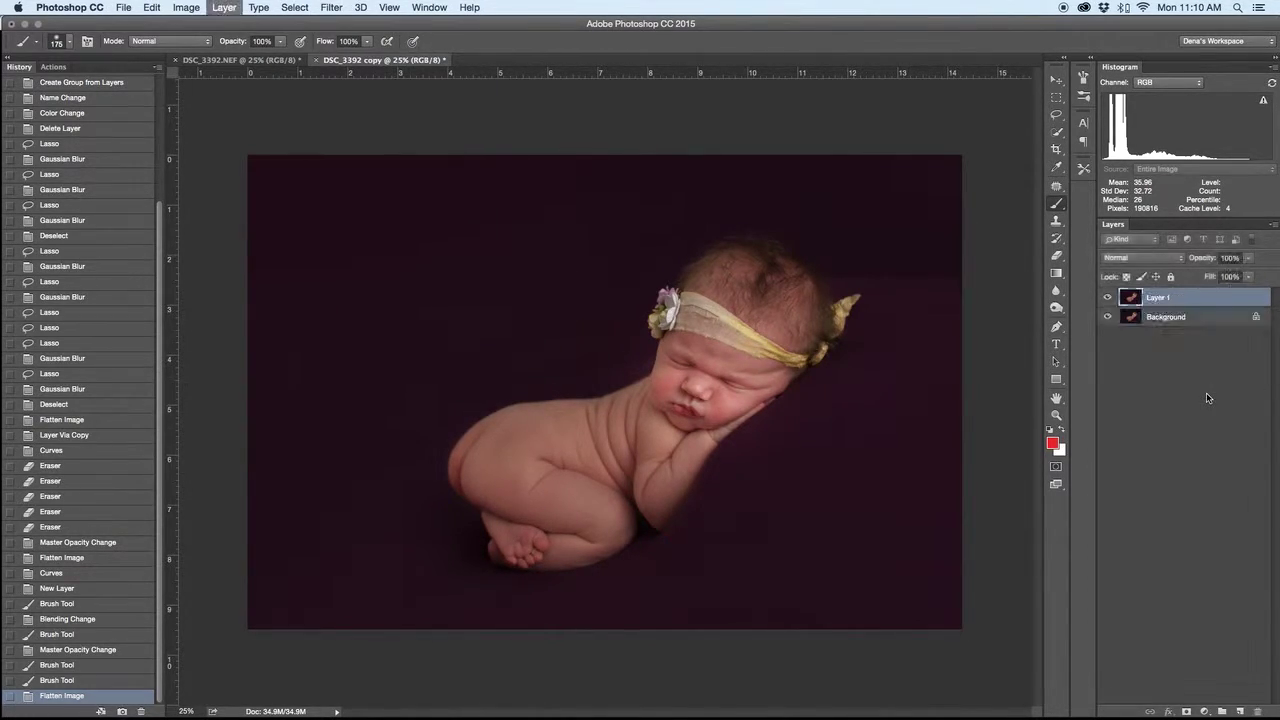
left_click(331, 8)
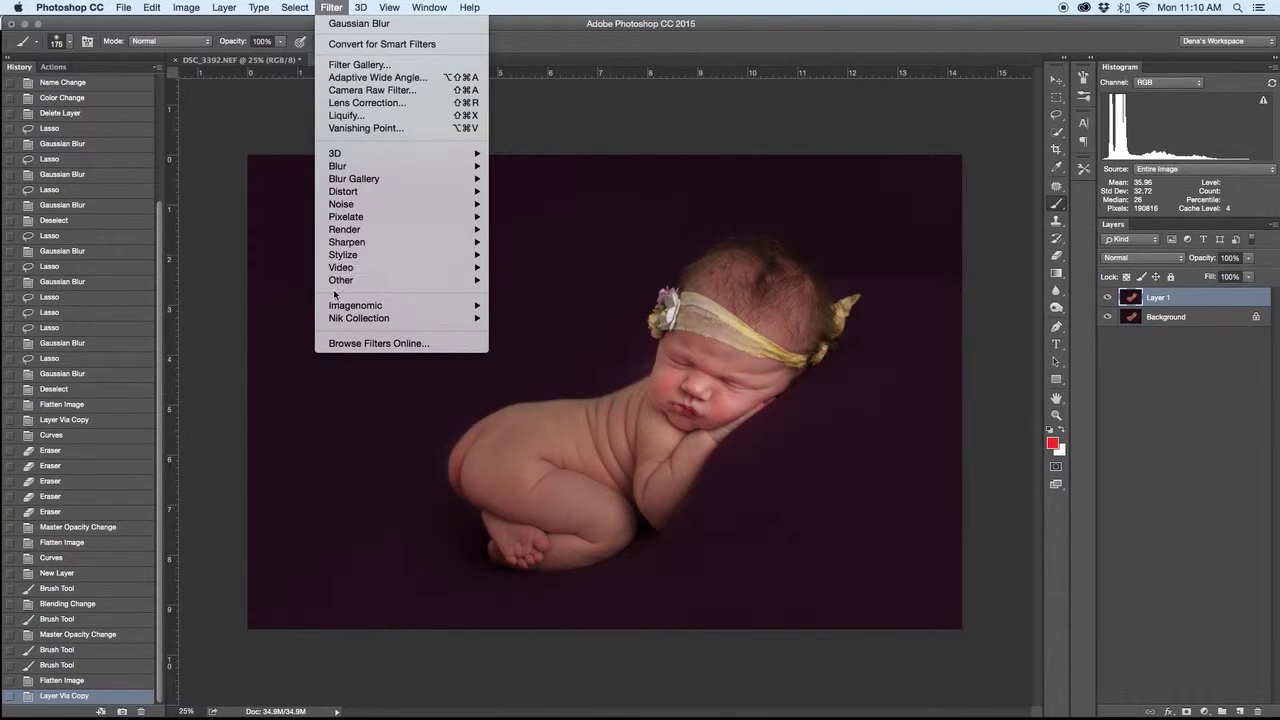
mouse_move(357, 244)
left_click(537, 305)
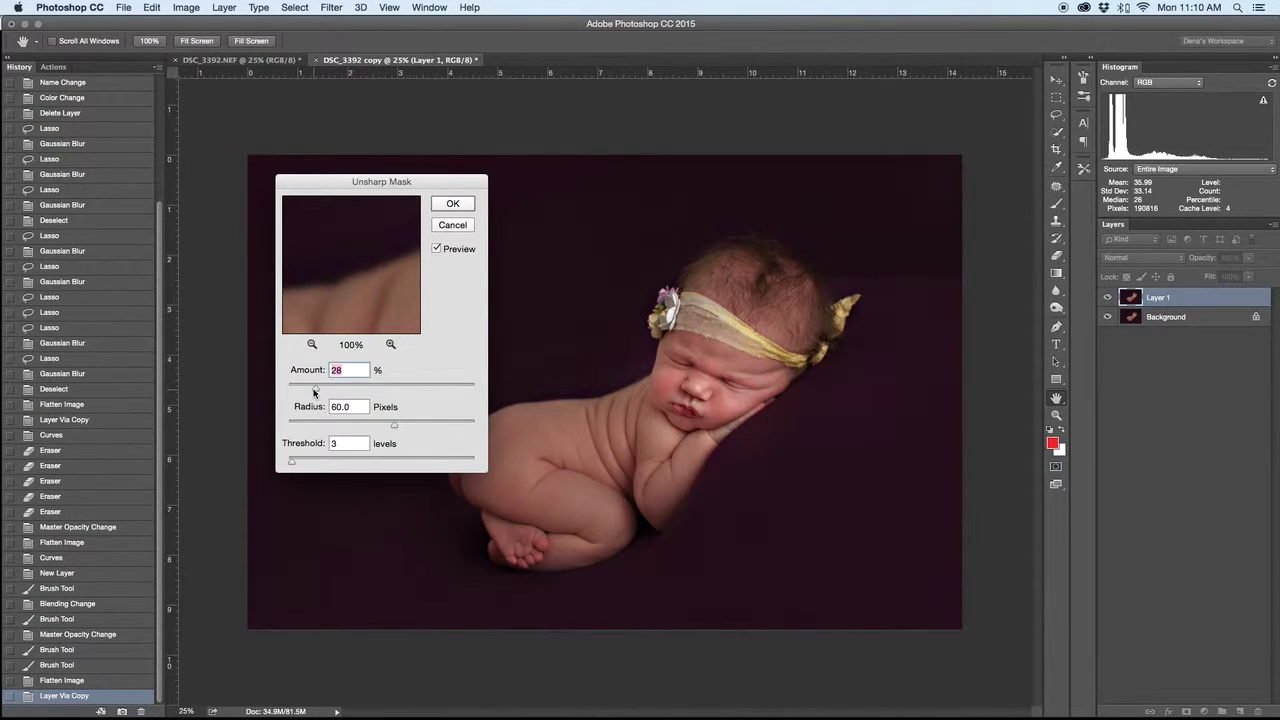
left_click(452, 224)
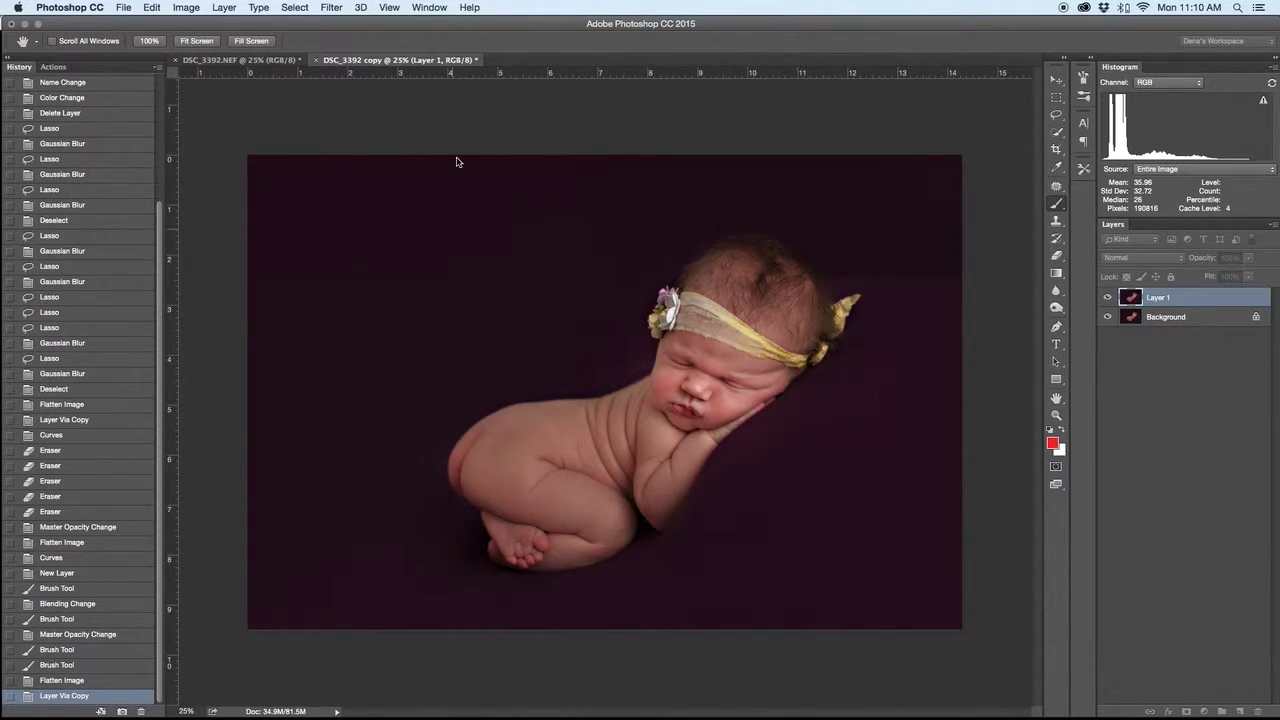
Step: Apply the High Pass filter to the duplicate layer, set its blending mode to Soft Light and compare the image with the layer hidden
left_click(331, 8)
mouse_move(352, 281)
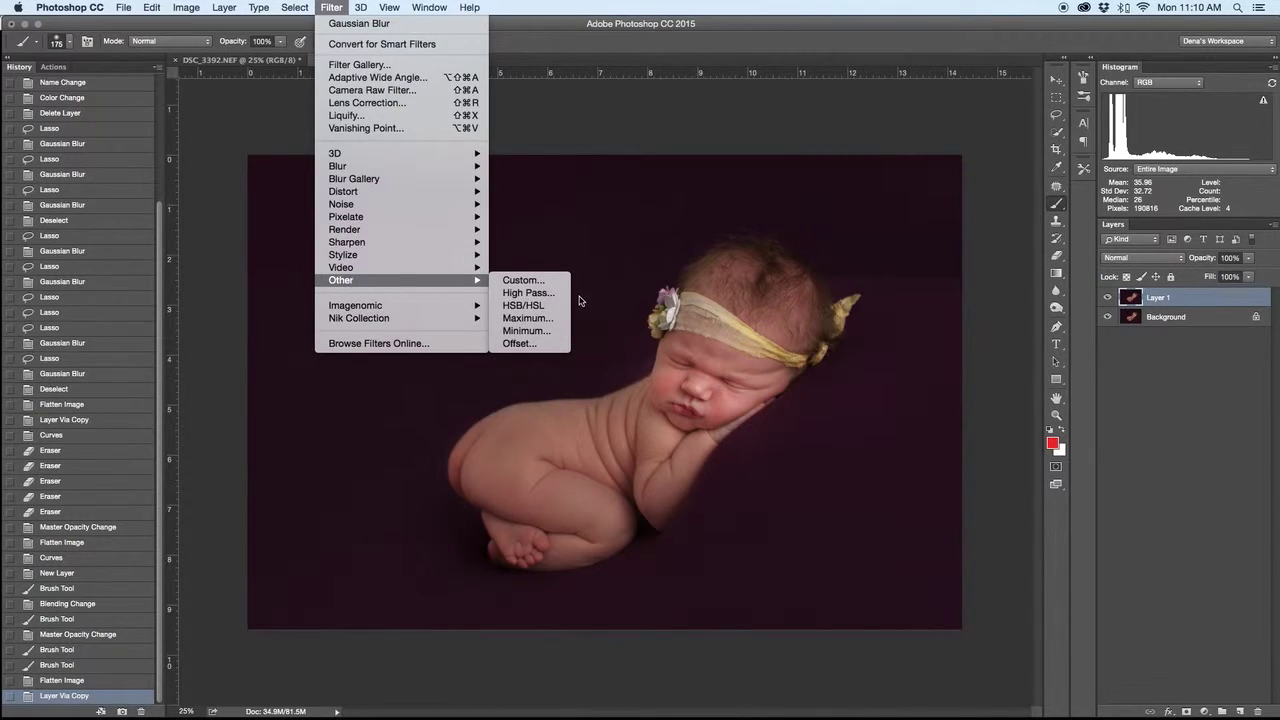
left_click(547, 295)
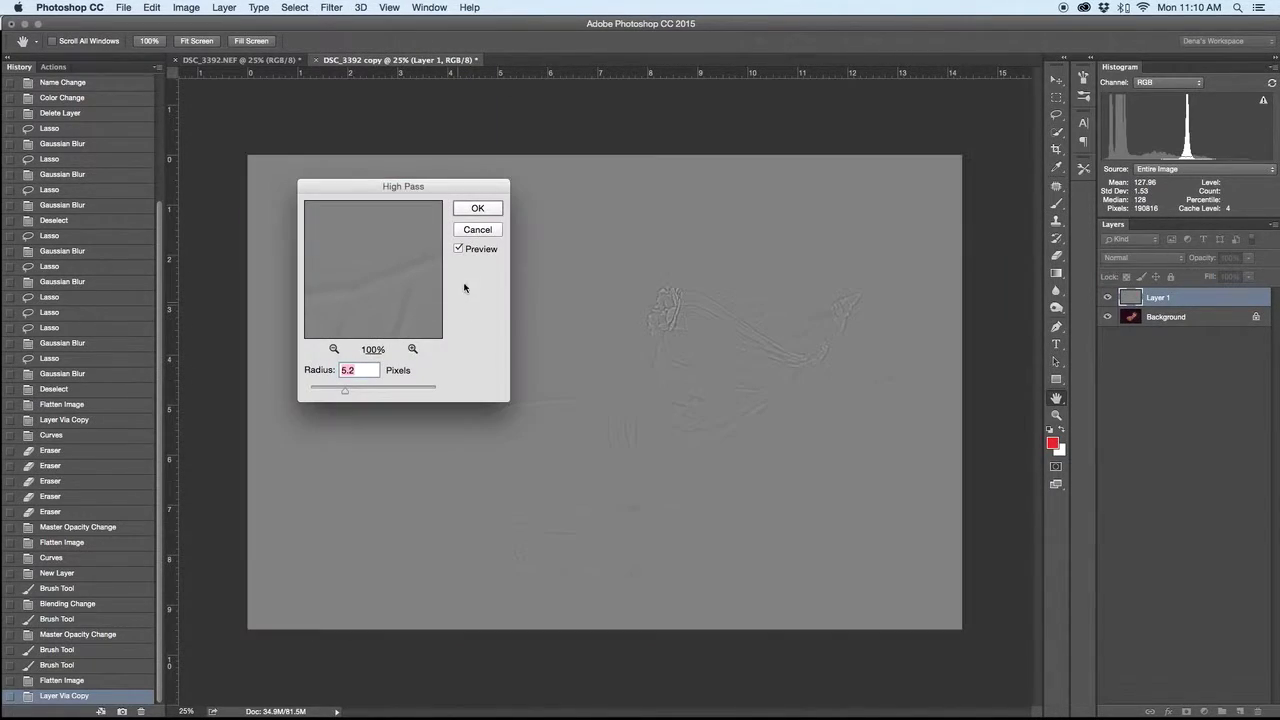
left_click(477, 209)
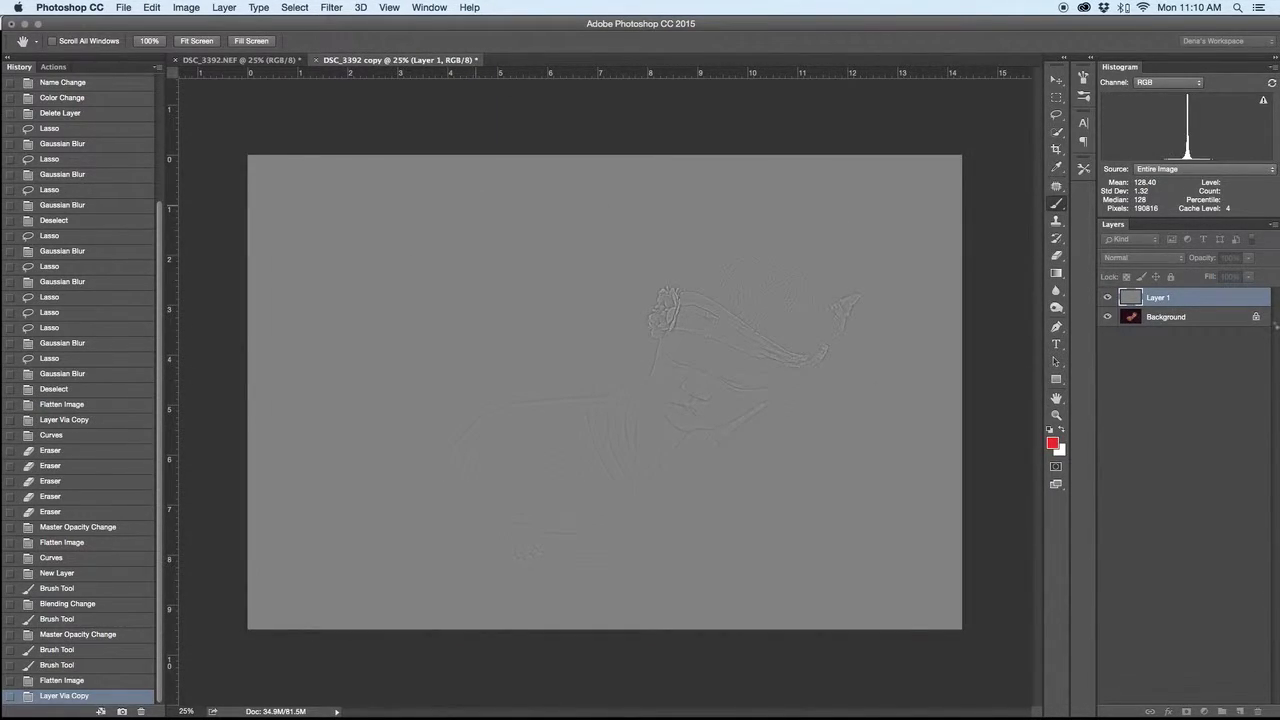
key("b")
left_click(1140, 258)
left_click(1130, 411)
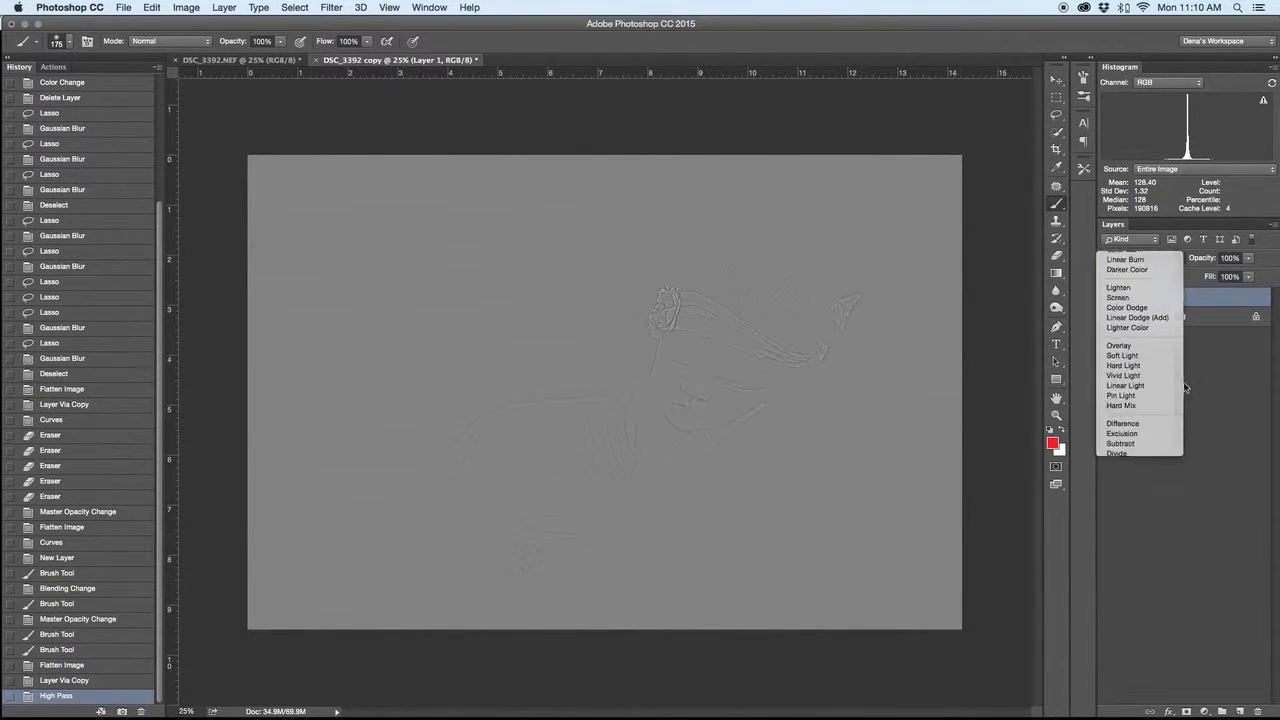
left_click(1106, 298)
left_click(1106, 298)
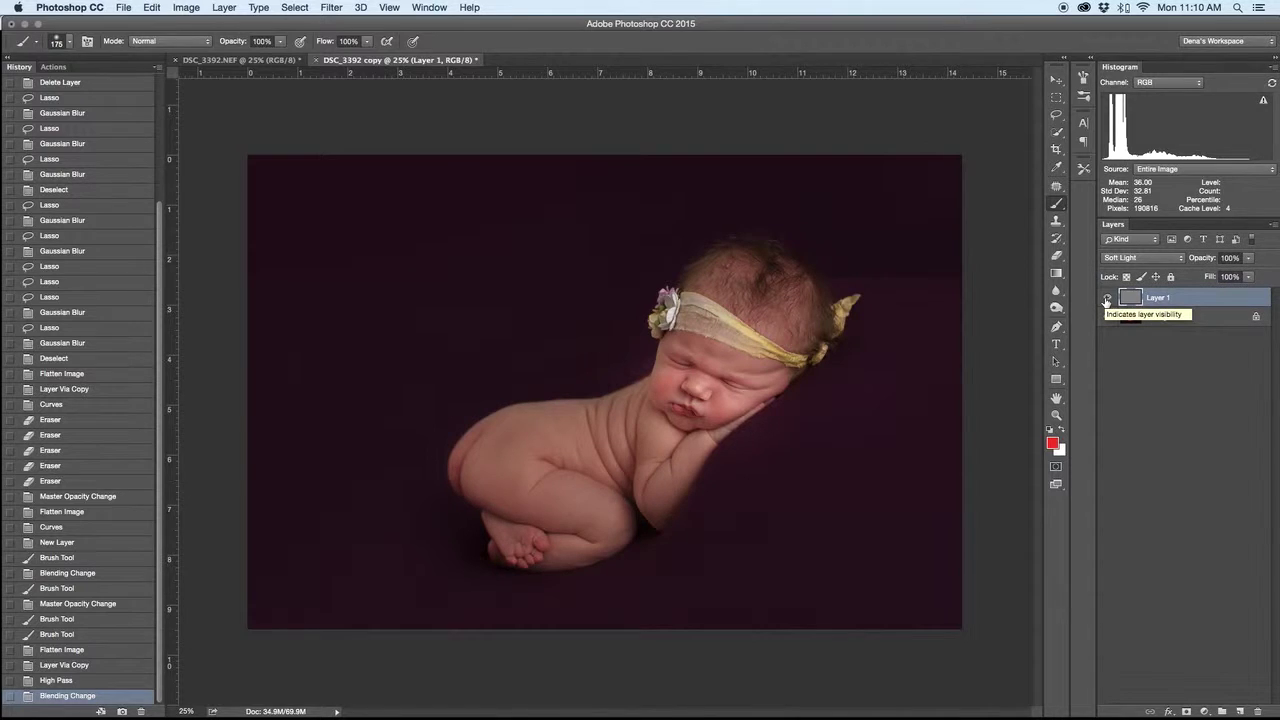
Step: Add a mask to the sharpening layer and paint black over the baby's facial skin with a 150 px brush
key("super+plus")
key("super+plus")
key("super+plus")
key("super+plus")
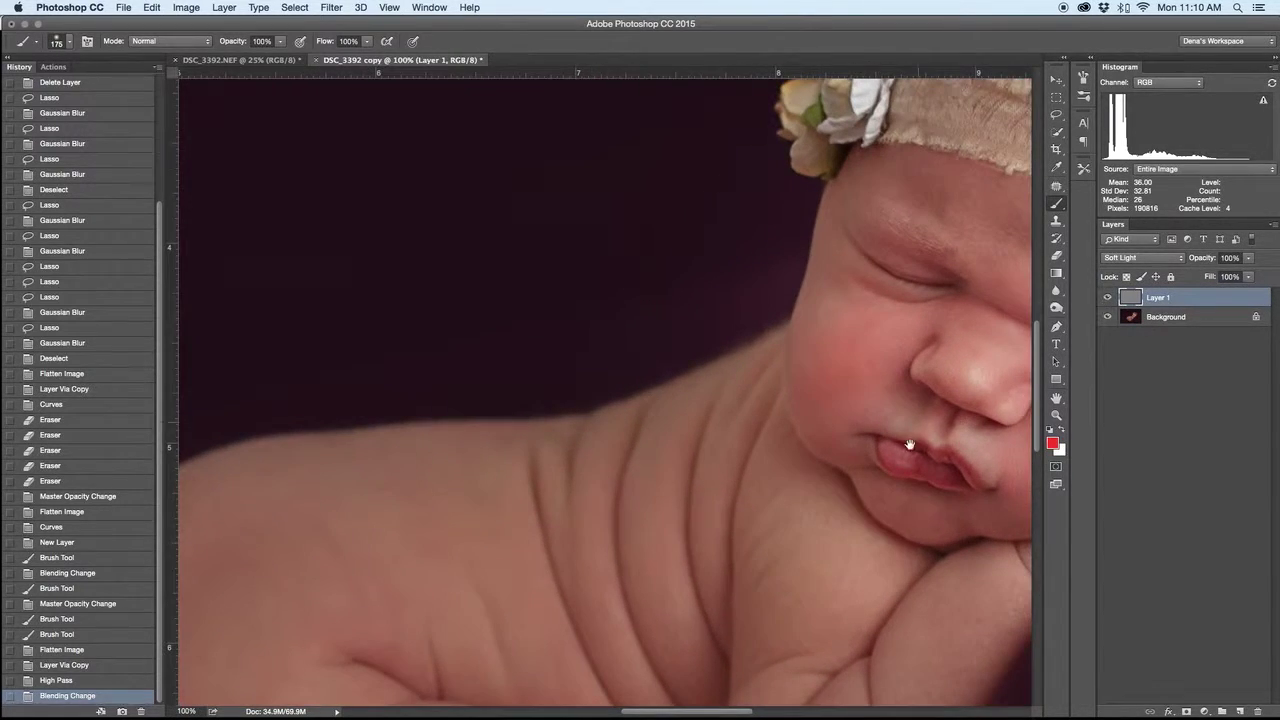
left_click_drag(800, 517, 786, 517)
scroll(786, 517, "right", 5)
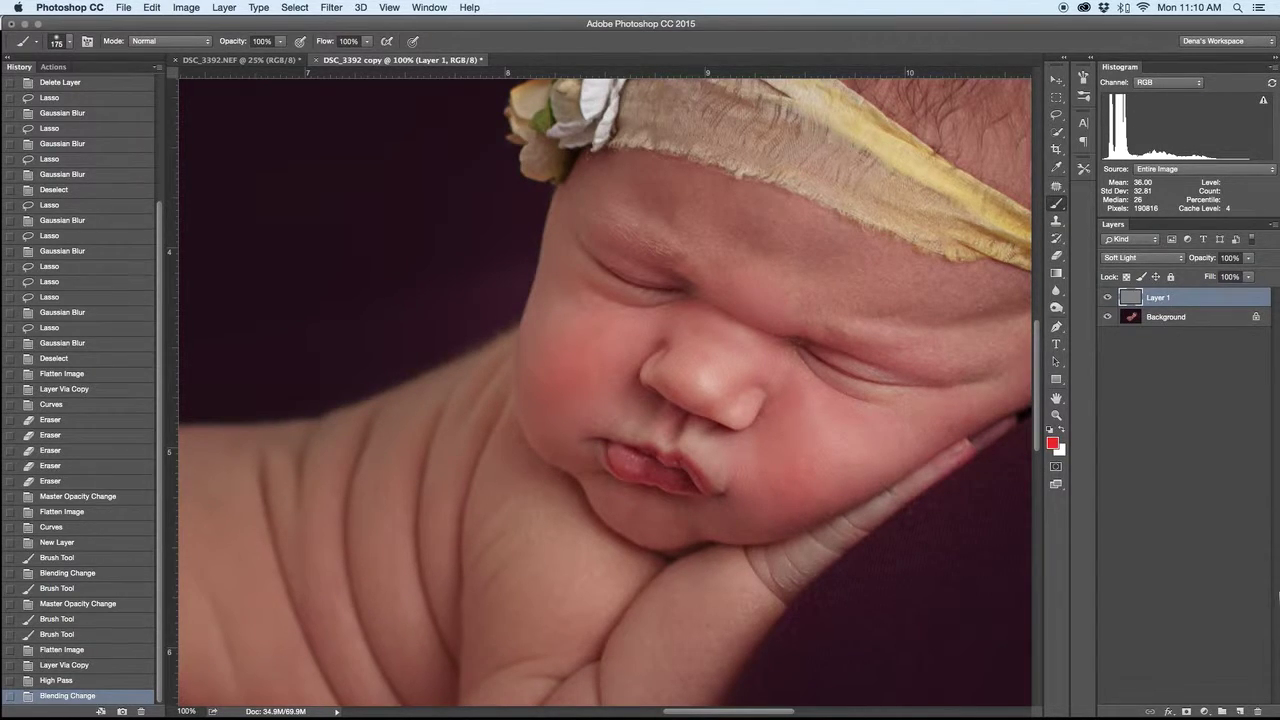
left_click(1185, 711)
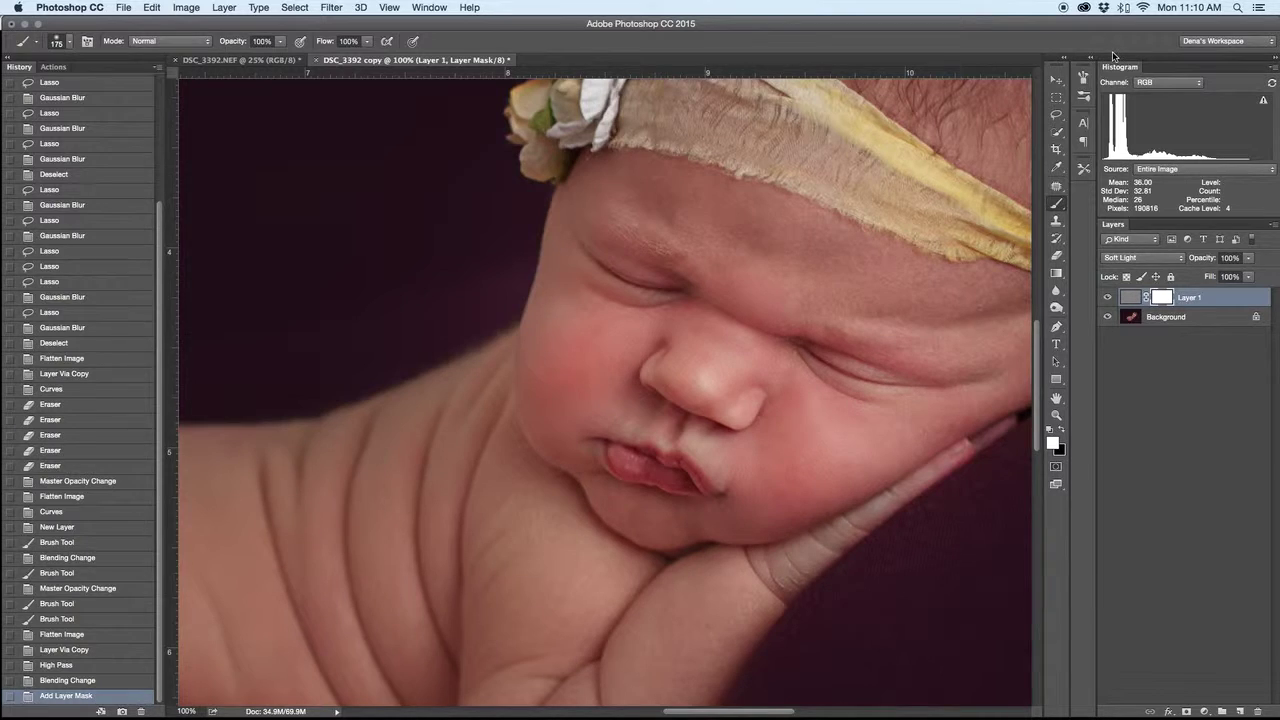
key("x")
key("bracketleft")
key("bracketleft")
mouse_move(768, 240)
left_mouse_down()
mouse_move(784, 288)
mouse_move(1010, 304)
mouse_move(1012, 336)
mouse_move(984, 322)
left_mouse_up()
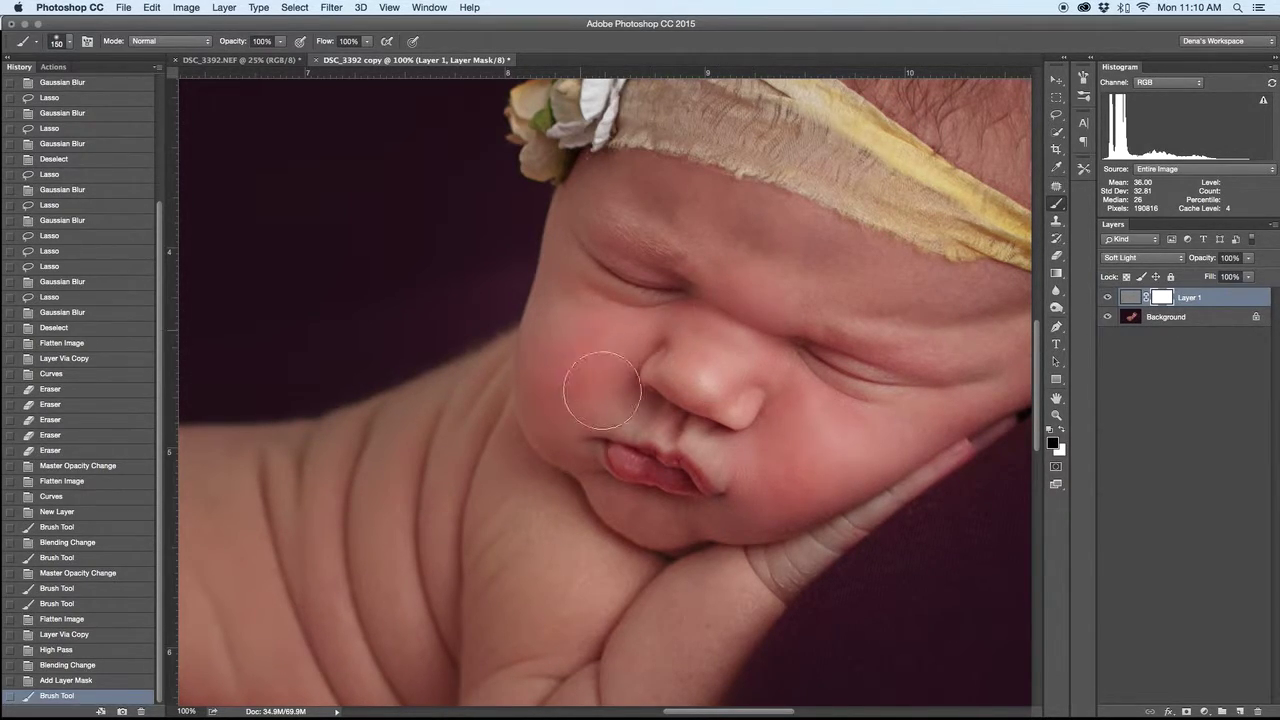
left_click_drag(786, 430, 728, 570)
mouse_move(622, 488)
left_mouse_down()
mouse_move(590, 470)
mouse_move(590, 655)
mouse_move(762, 594)
mouse_move(795, 467)
left_mouse_up()
Step: Mask the sharpening off the baby's body skin with a 400 px black brush and flatten the image
key("super+0")
key("super+minus")
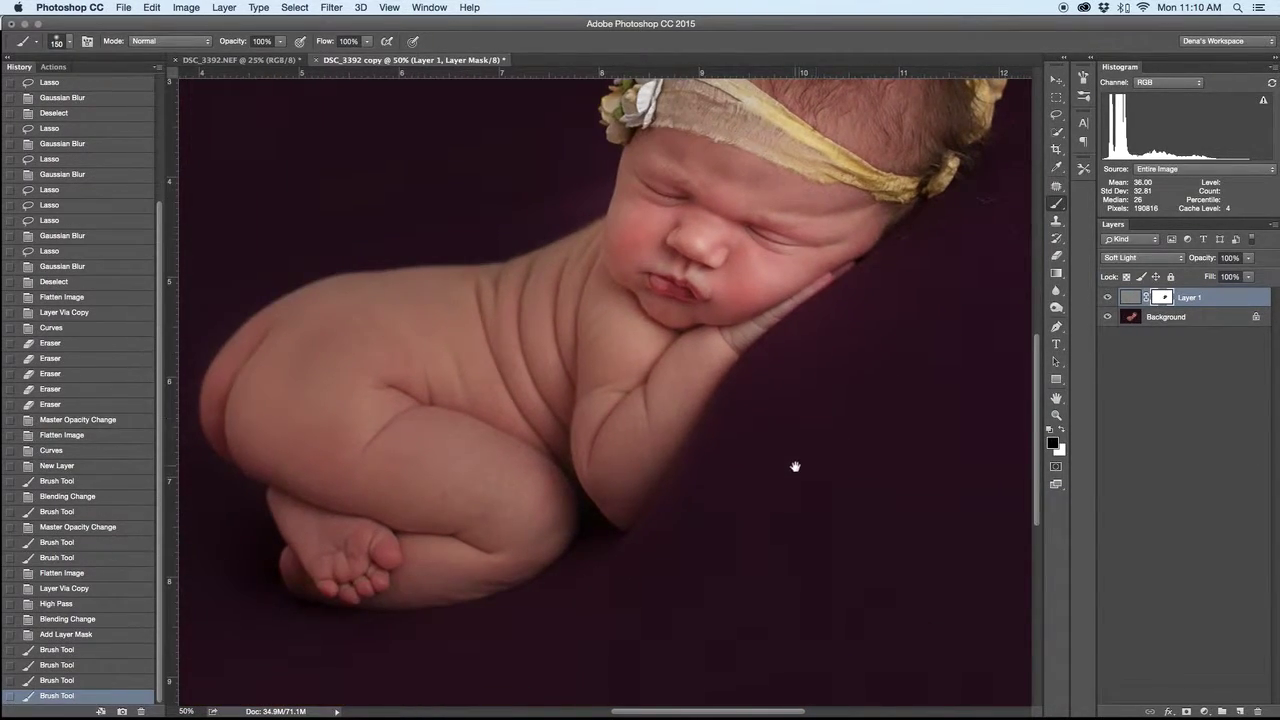
key("bracketright")
key("bracketright")
key("bracketright")
key("bracketright")
key("bracketright")
mouse_move(433, 332)
left_mouse_down()
mouse_move(560, 525)
mouse_move(421, 362)
mouse_move(604, 416)
mouse_move(371, 646)
left_mouse_up()
left_click_drag(371, 646, 508, 491)
key("super+minus")
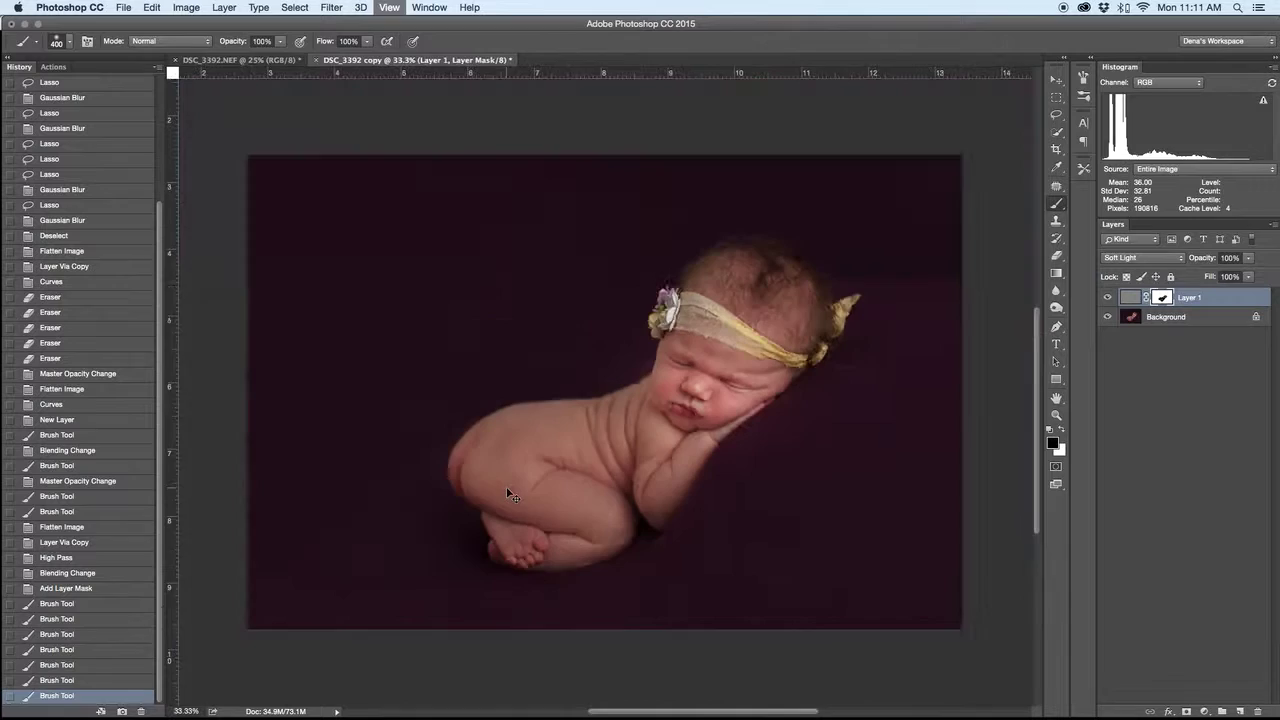
key("super+minus")
key("super+shift+e")
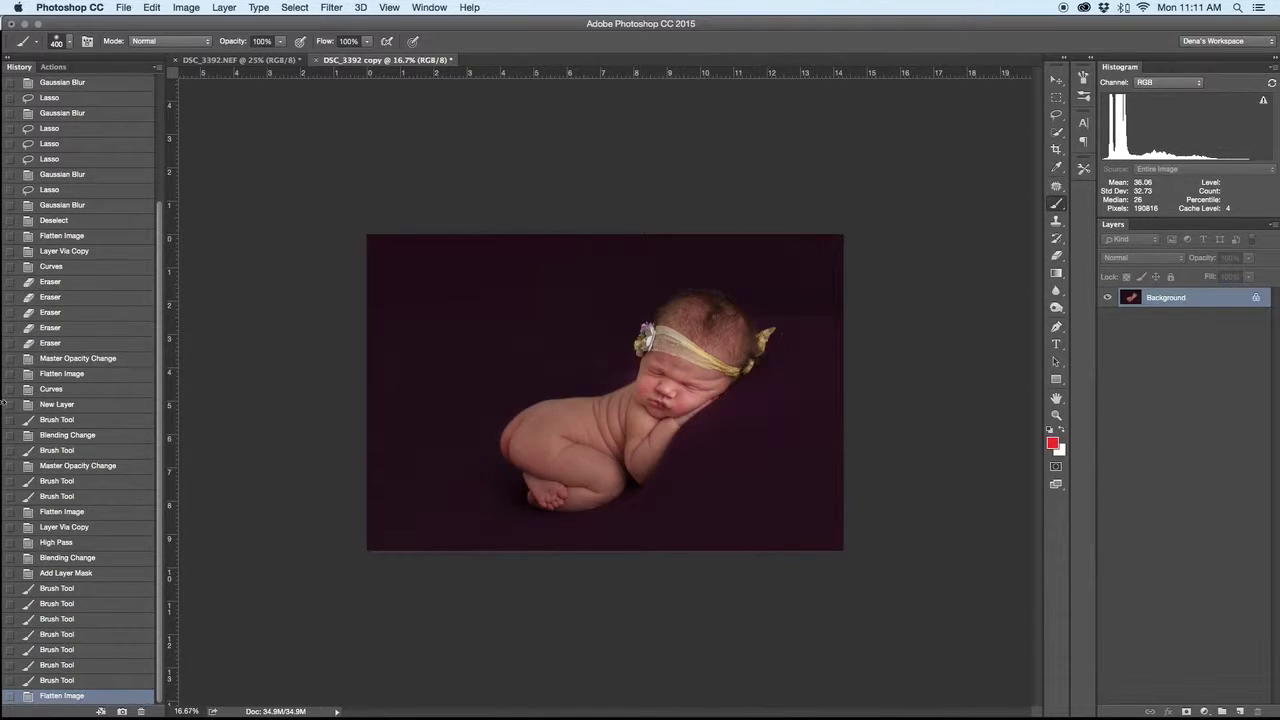
Step: View the copy and DSC_3392.NEF in their opening history states
scroll(57, 313, "up", 5)
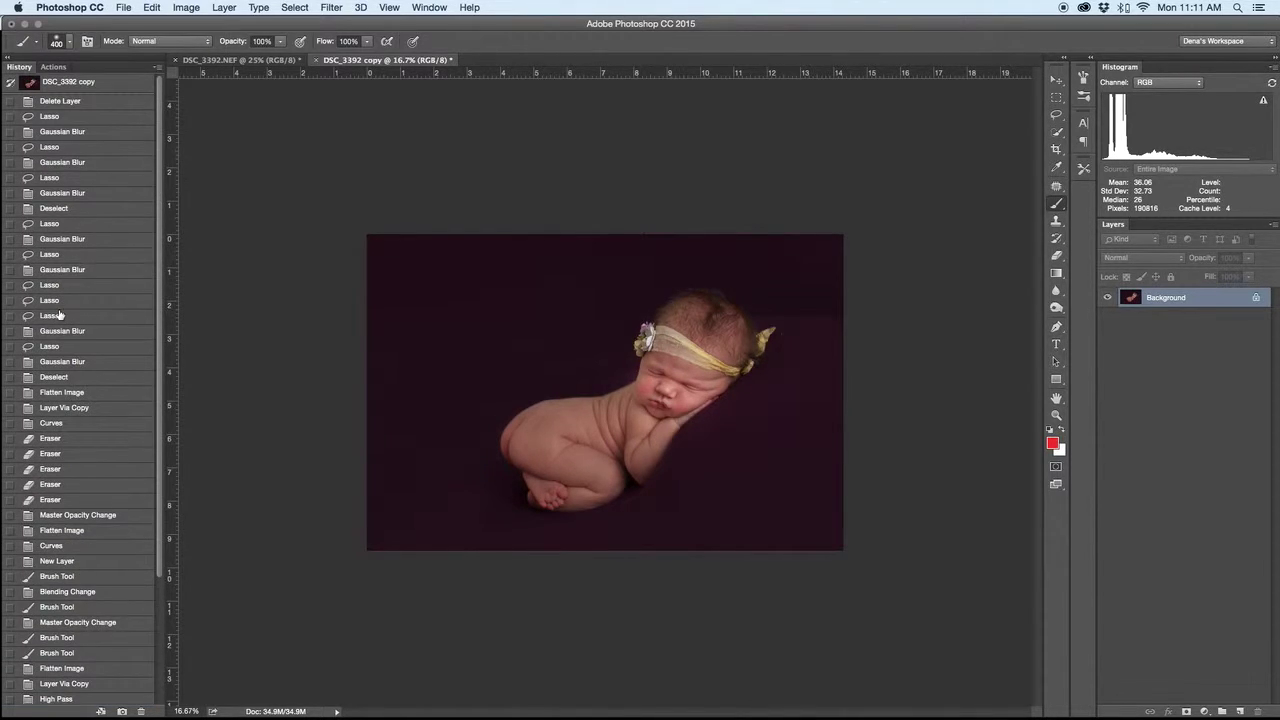
left_click(116, 82)
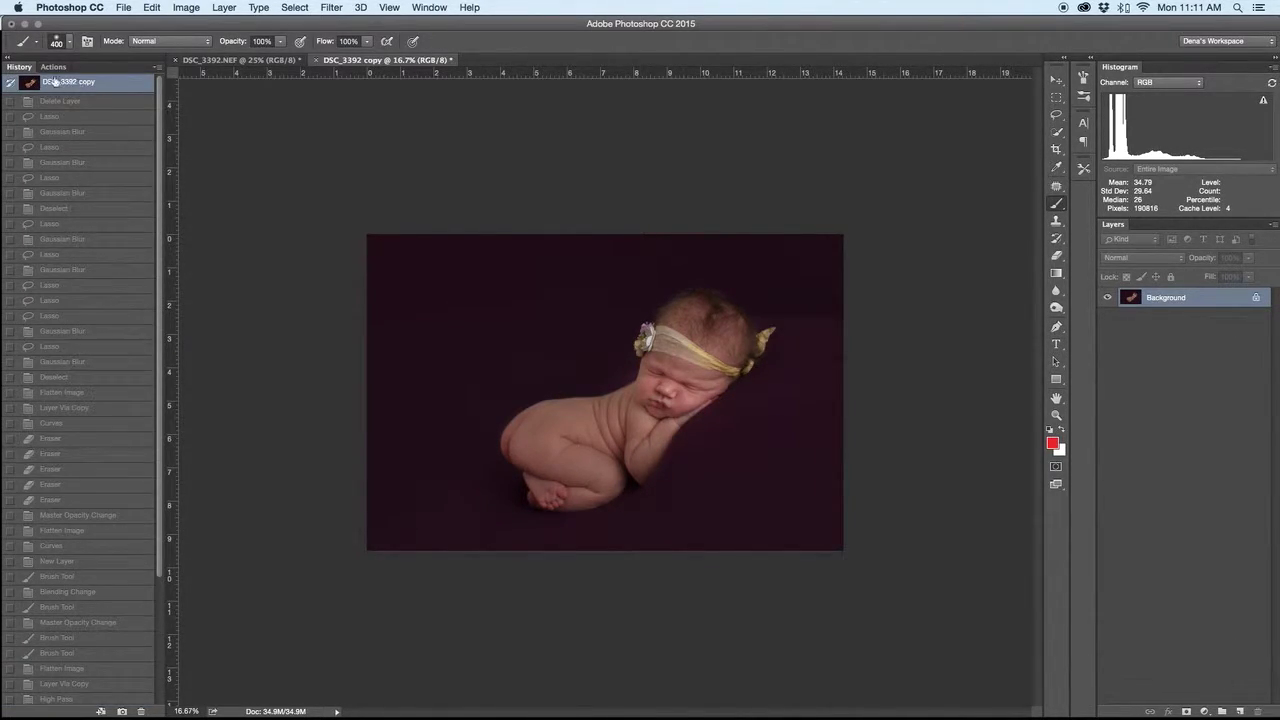
left_click(235, 60)
left_click(80, 84)
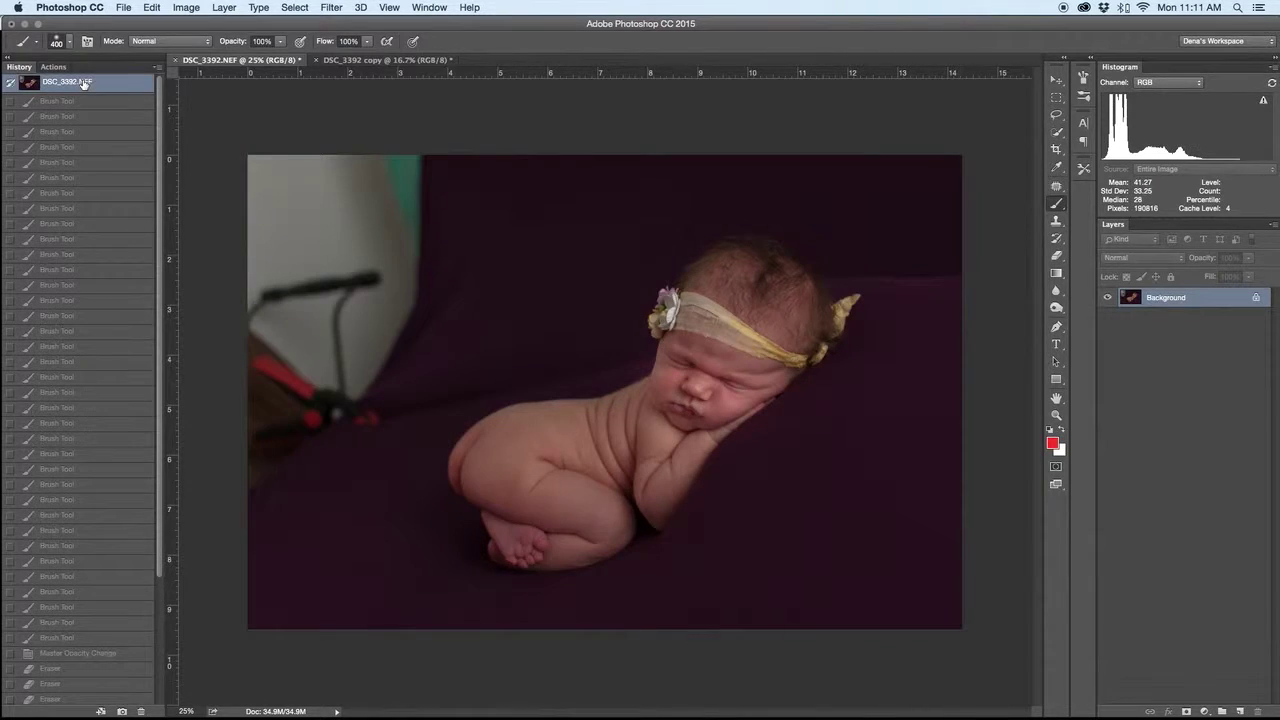
Step: Restore the copy's final Flatten Image state and compare it with the unedited DSC_3392.NEF
left_click(385, 62)
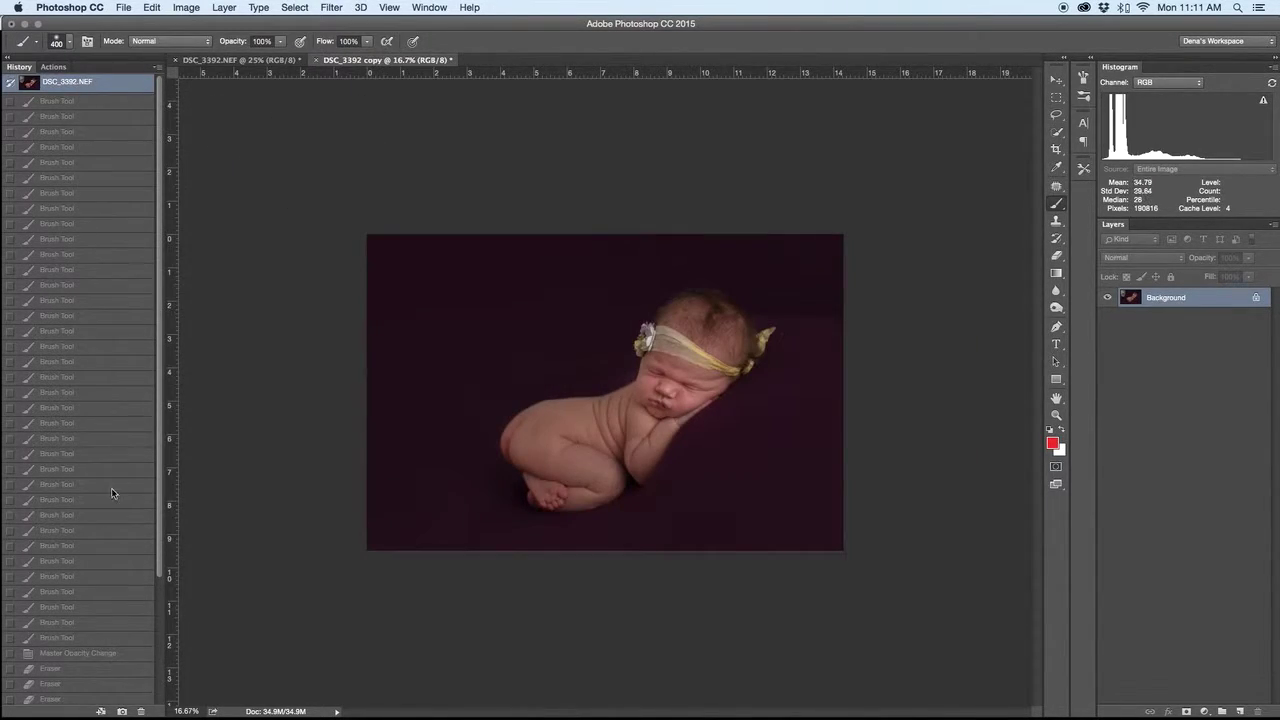
scroll(70, 494, "down", 5)
left_click(60, 697)
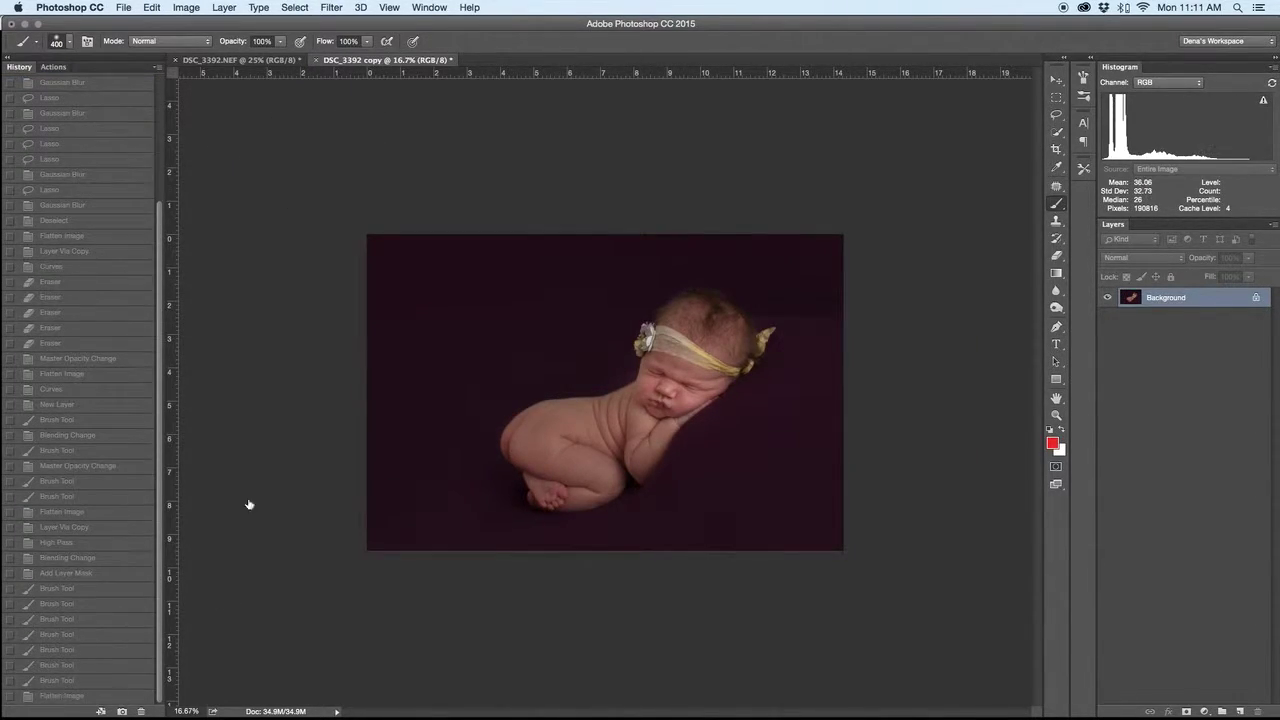
left_click(205, 60)
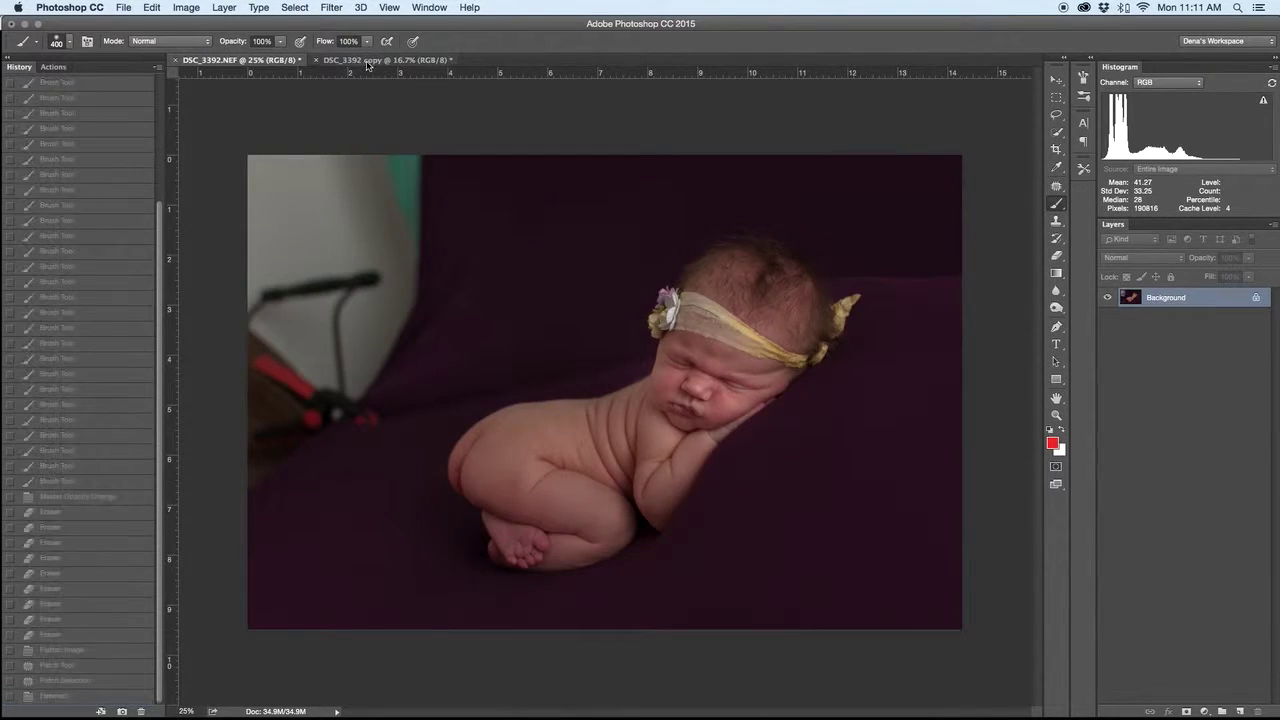
left_click(364, 62)
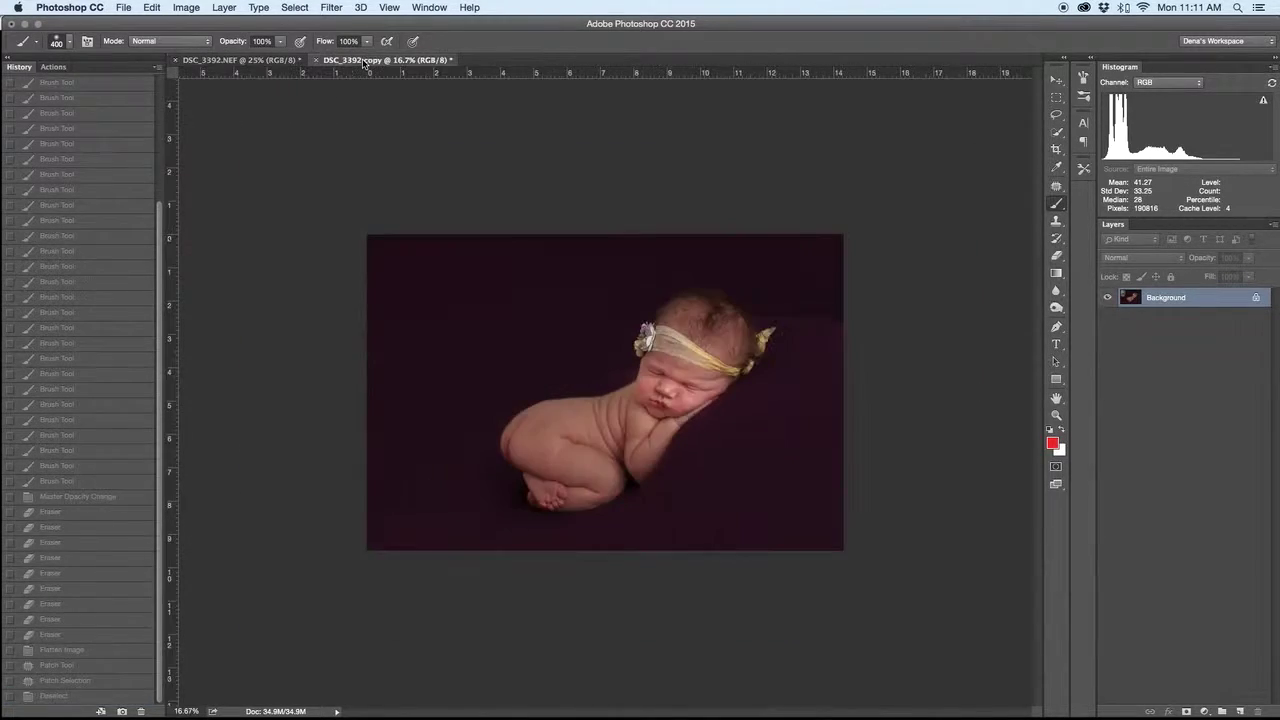
key("super+plus")
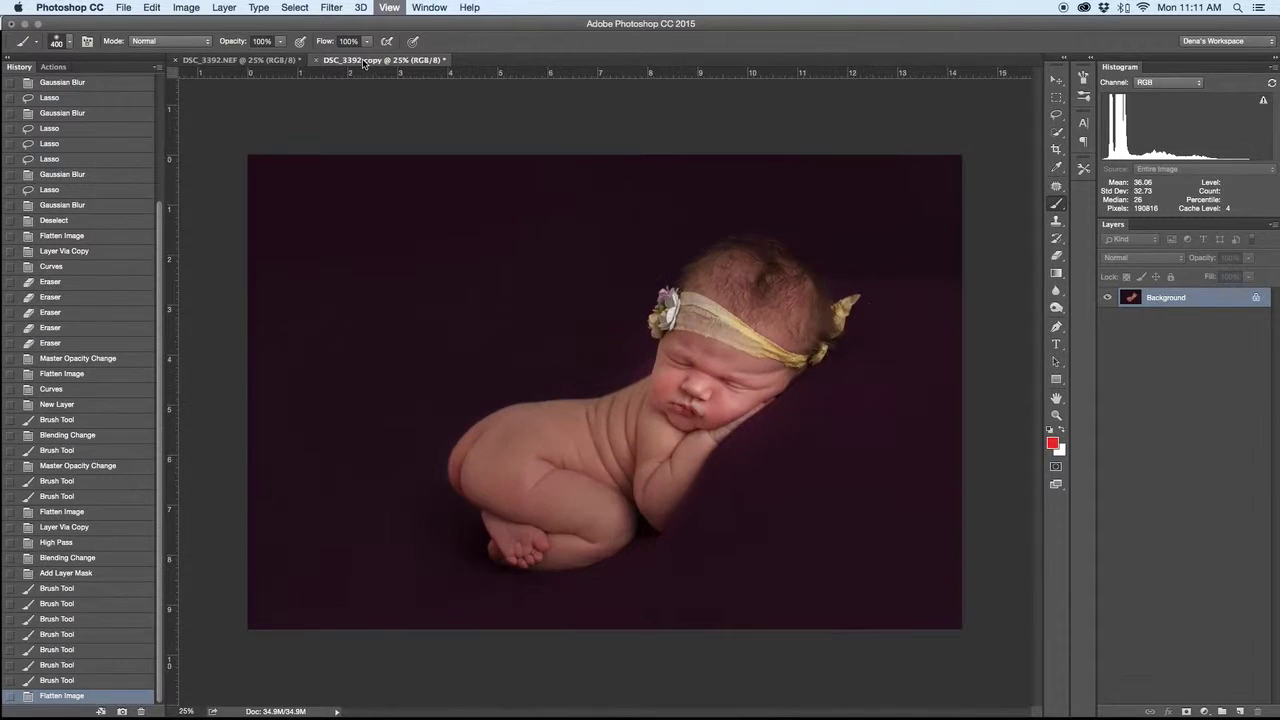
Step: Switch to Lightroom and reset all Develop settings of DSC_3392.NEF
mouse_move(690, 716)
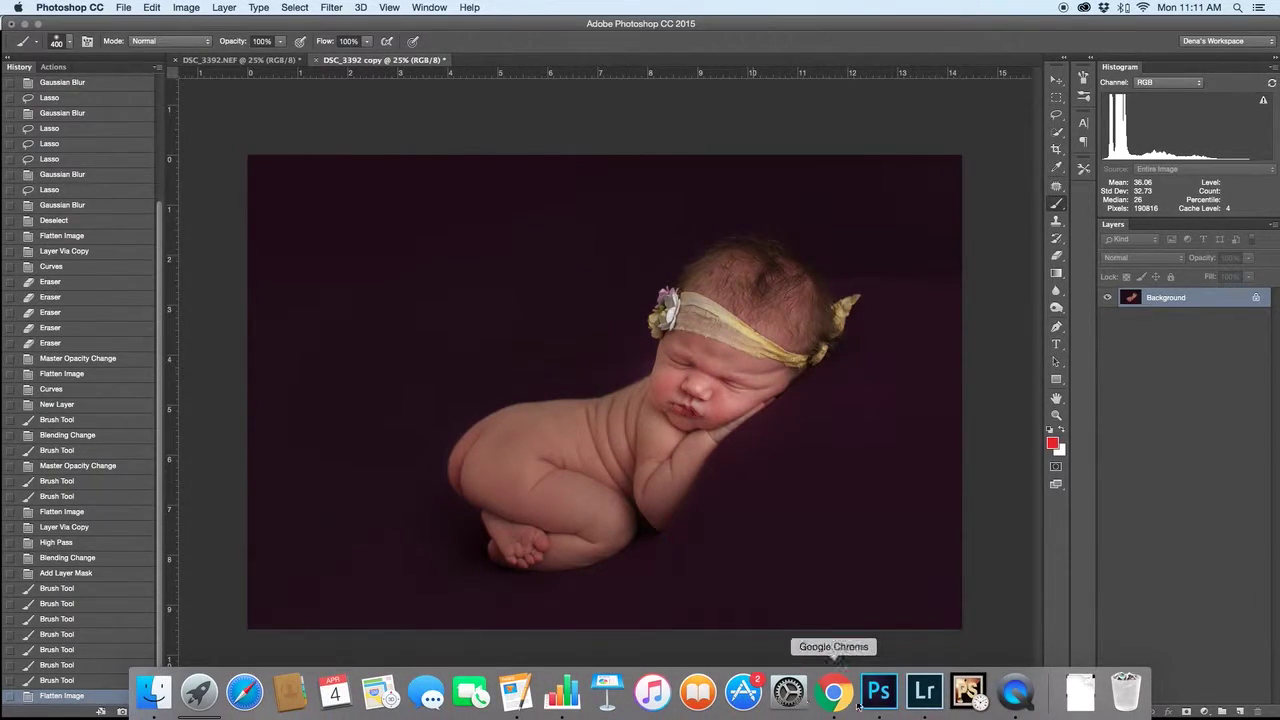
left_click(924, 692)
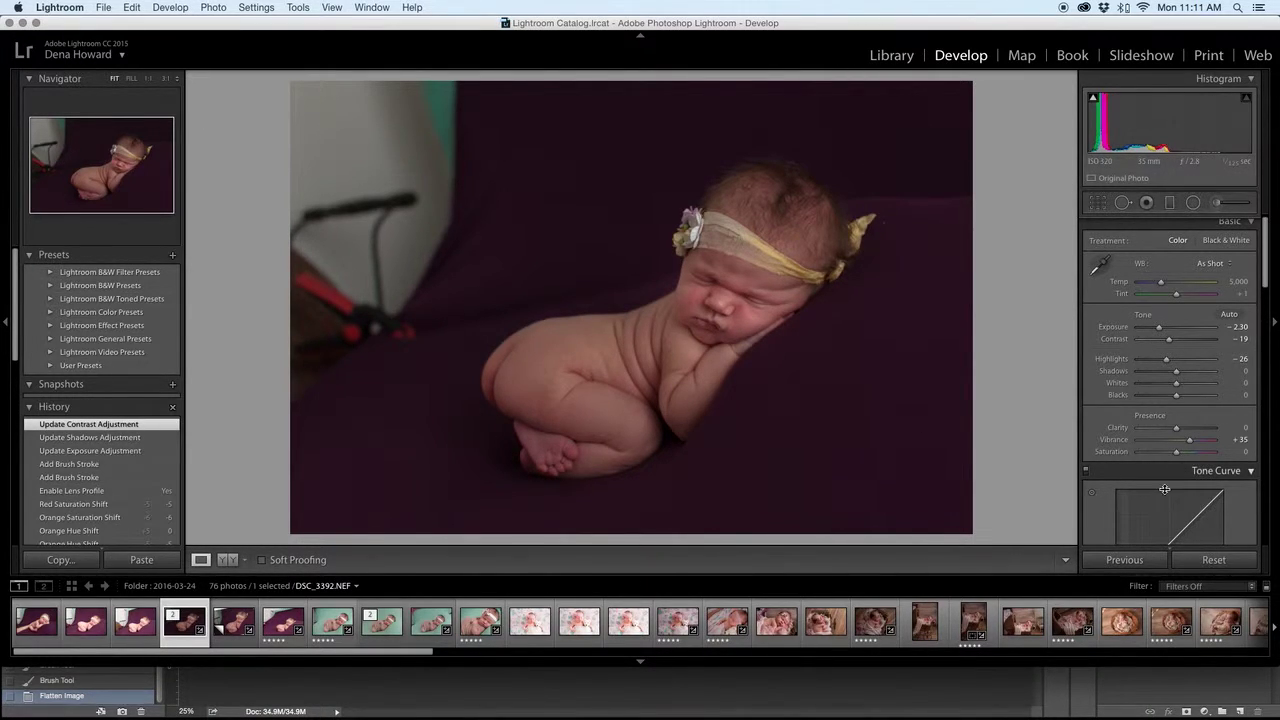
left_click(1220, 565)
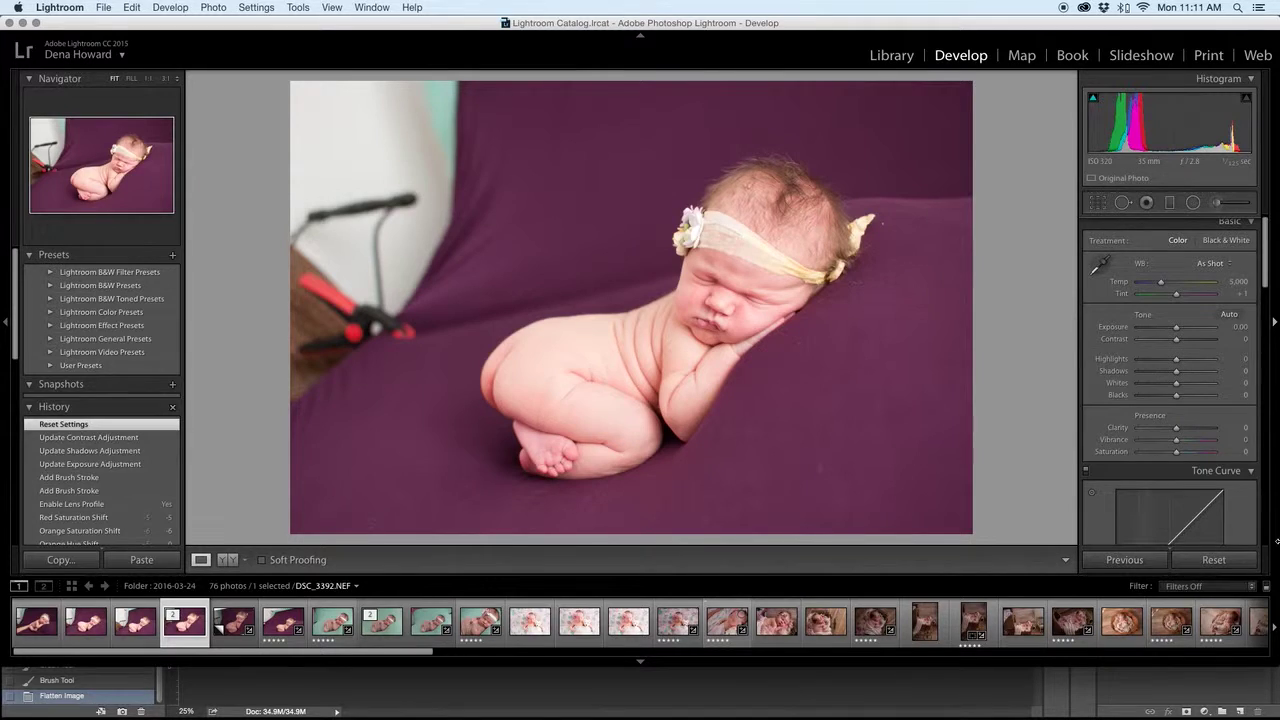
Step: Narrow the Lightroom and Photoshop windows to show the unedited and edited photos side by side, fitting the whole edited photo in view
left_click_drag(1277, 541, 705, 541)
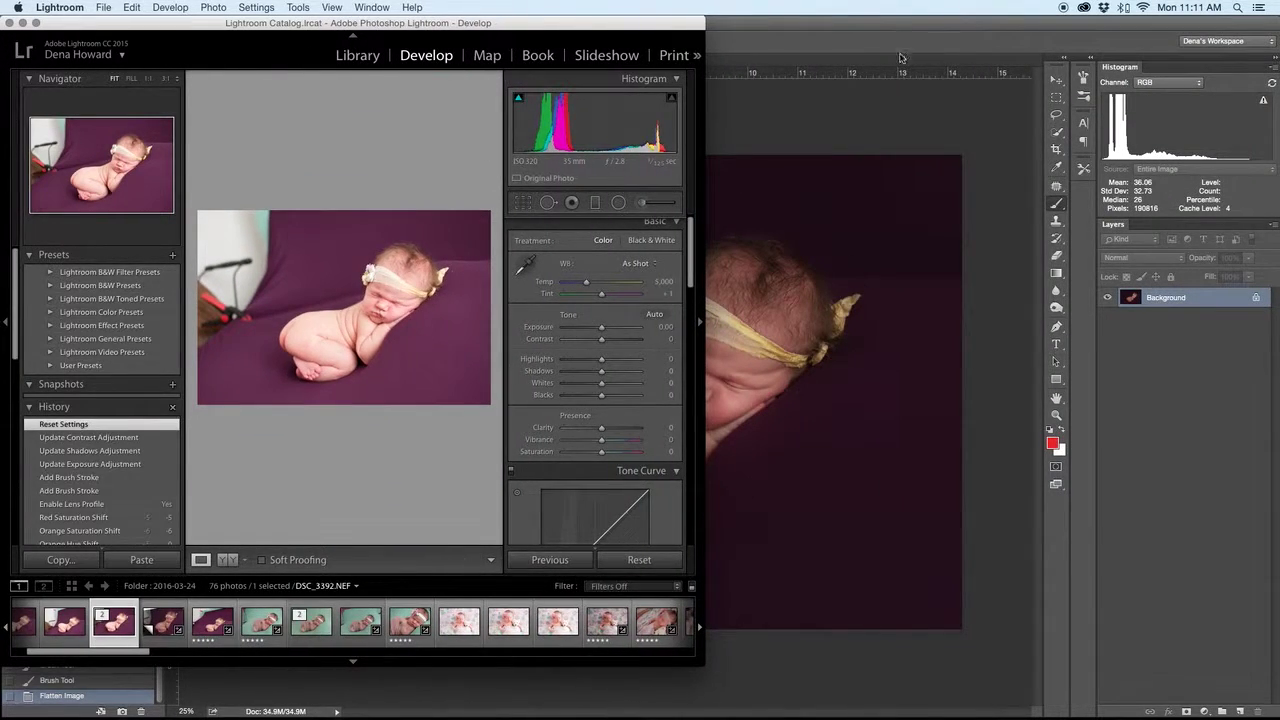
left_click(824, 29)
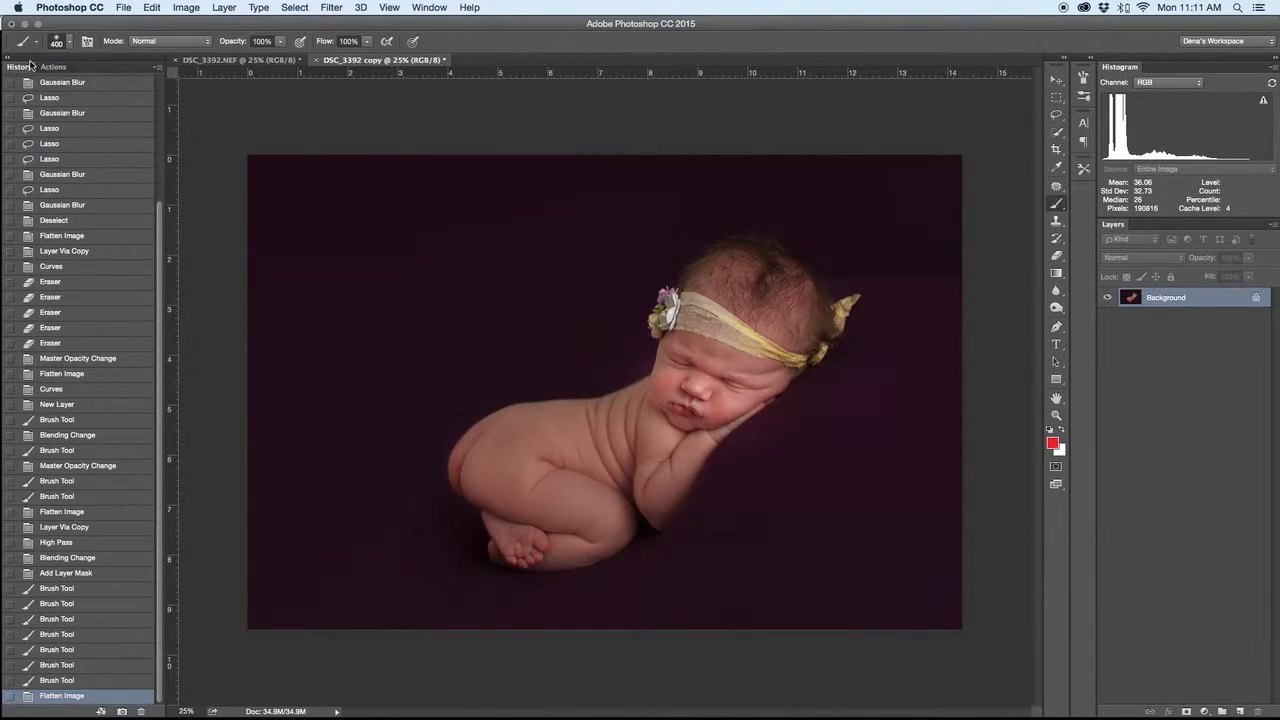
left_click_drag(4, 44, 450, 112)
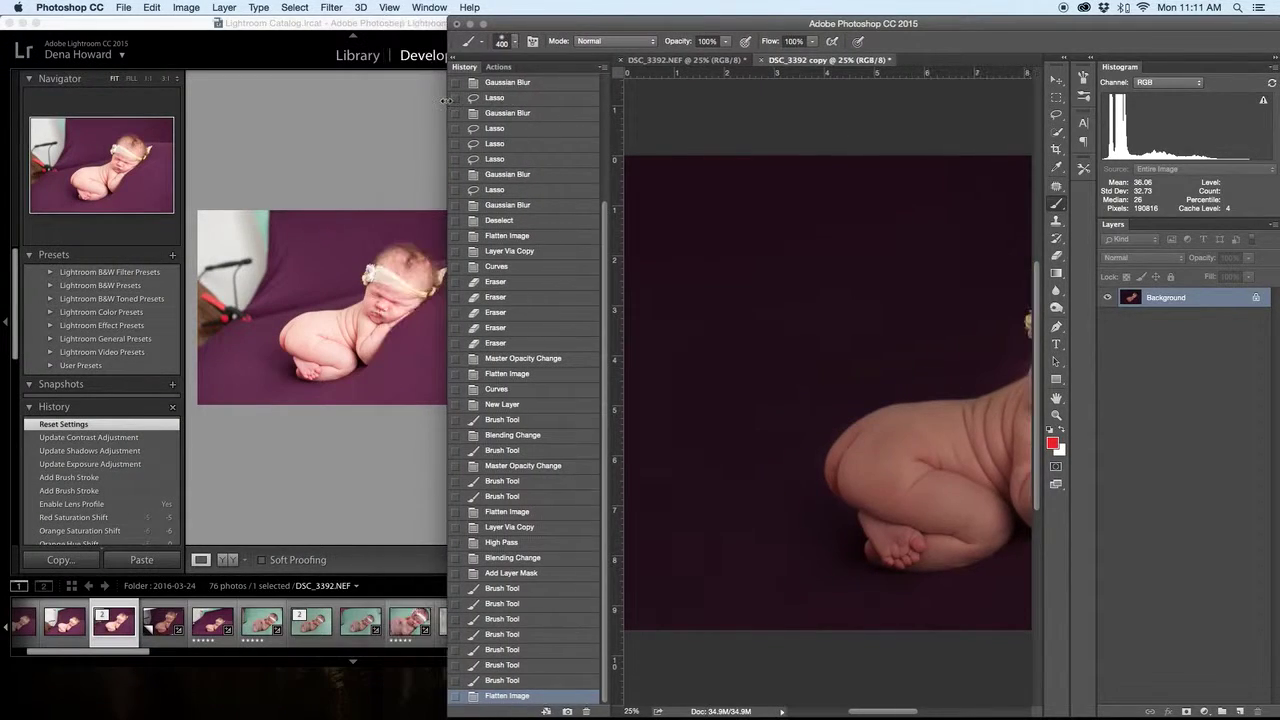
key("super+minus")
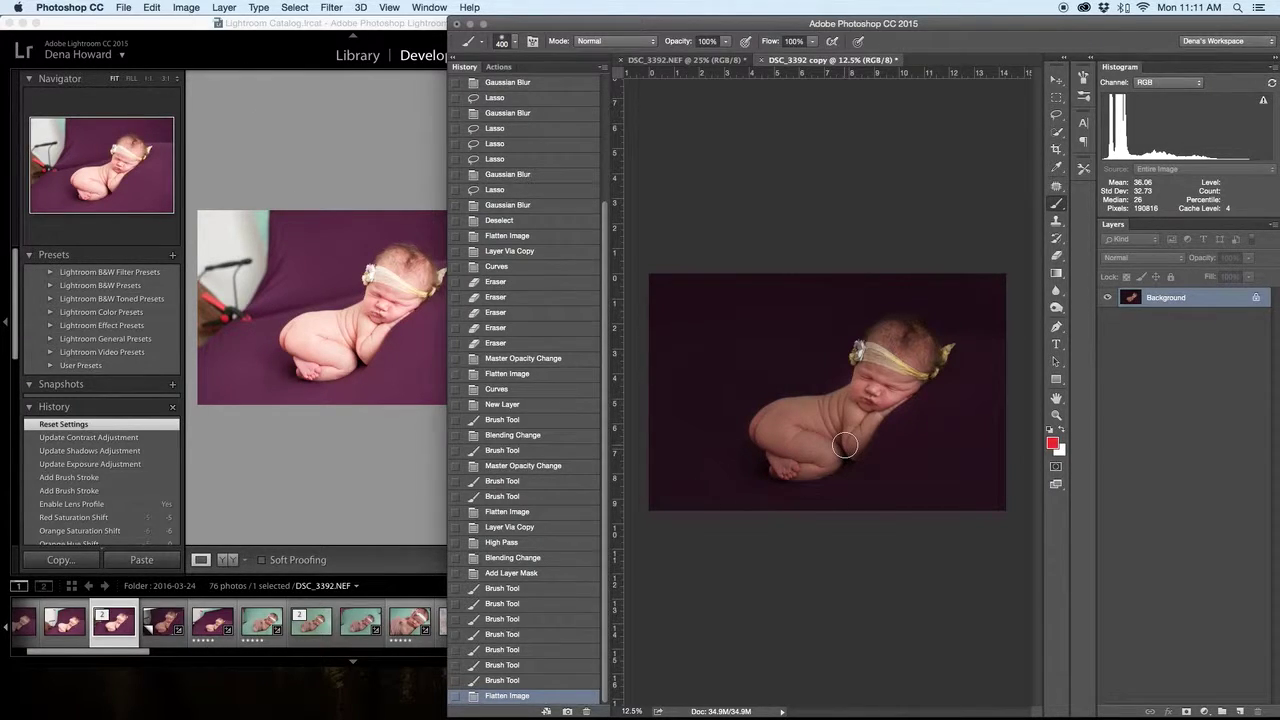
mouse_move(879, 690)
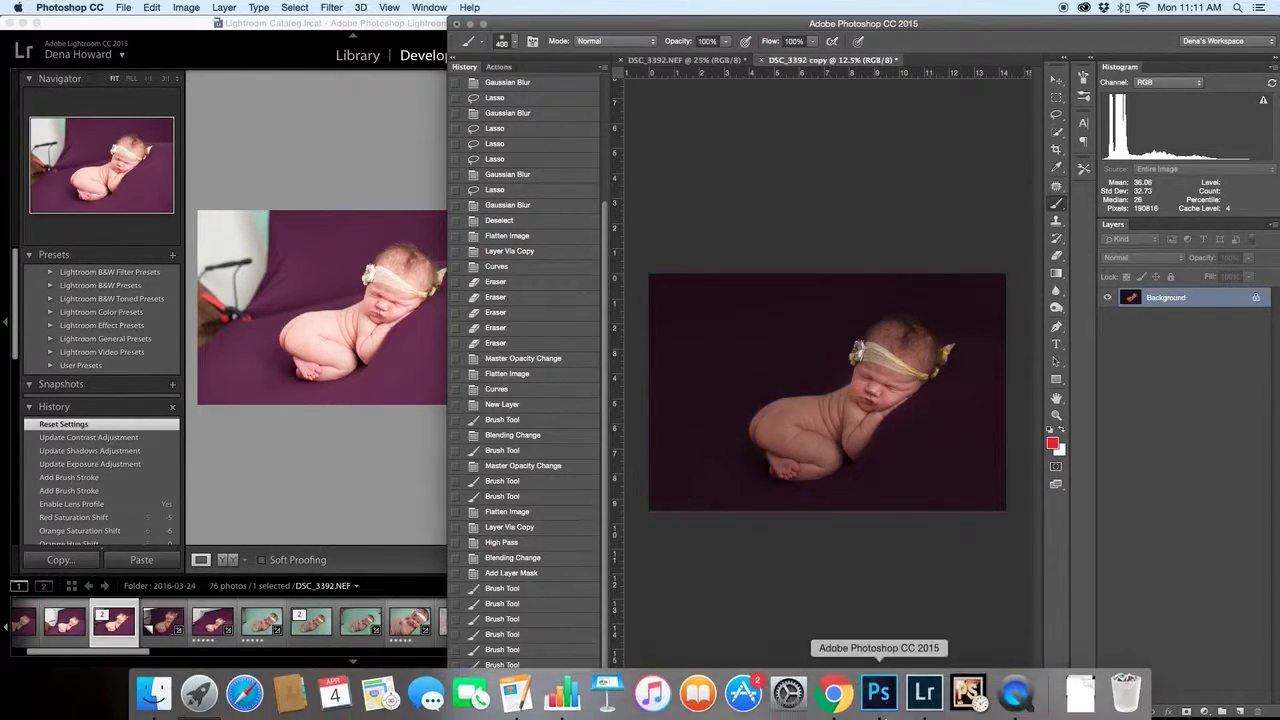
left_click(1018, 703)
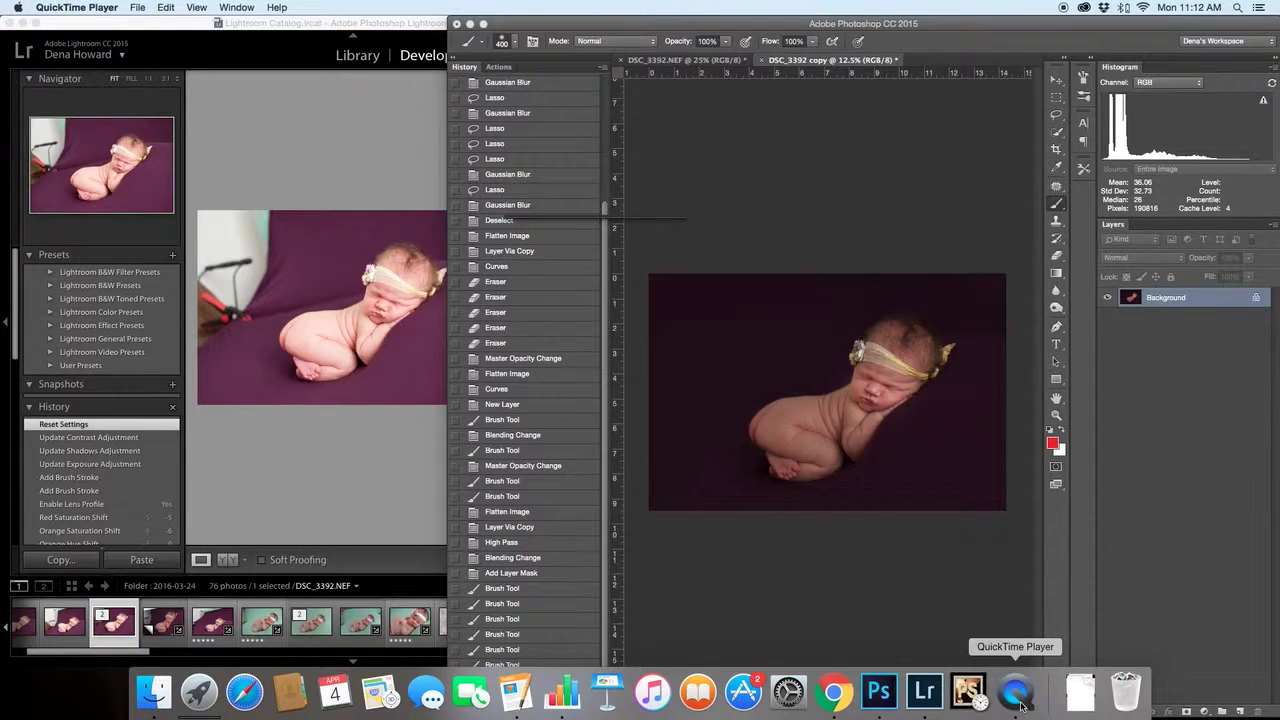